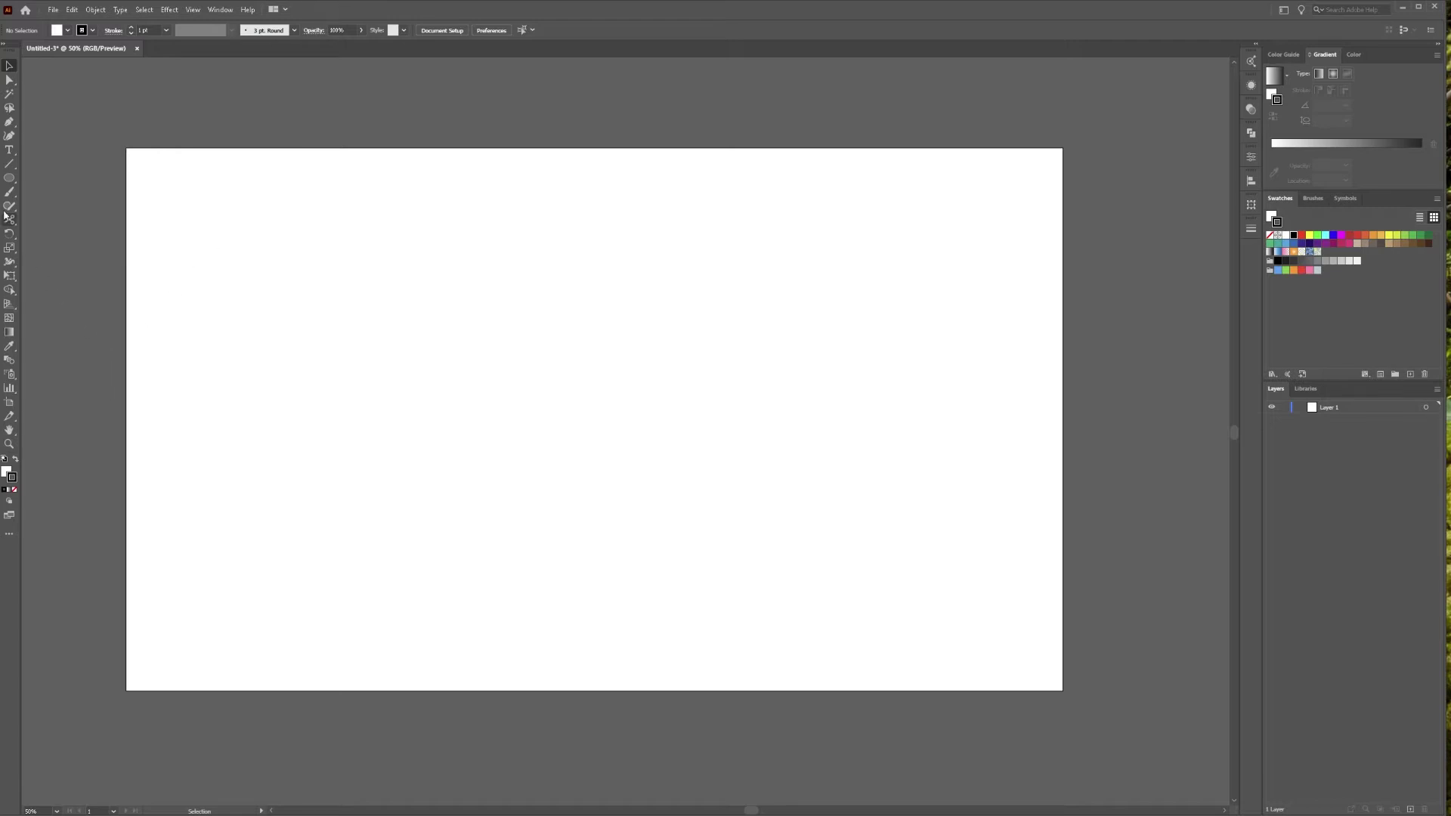
Type a capital J on the artboard with the Type tool
left_click(11, 150)
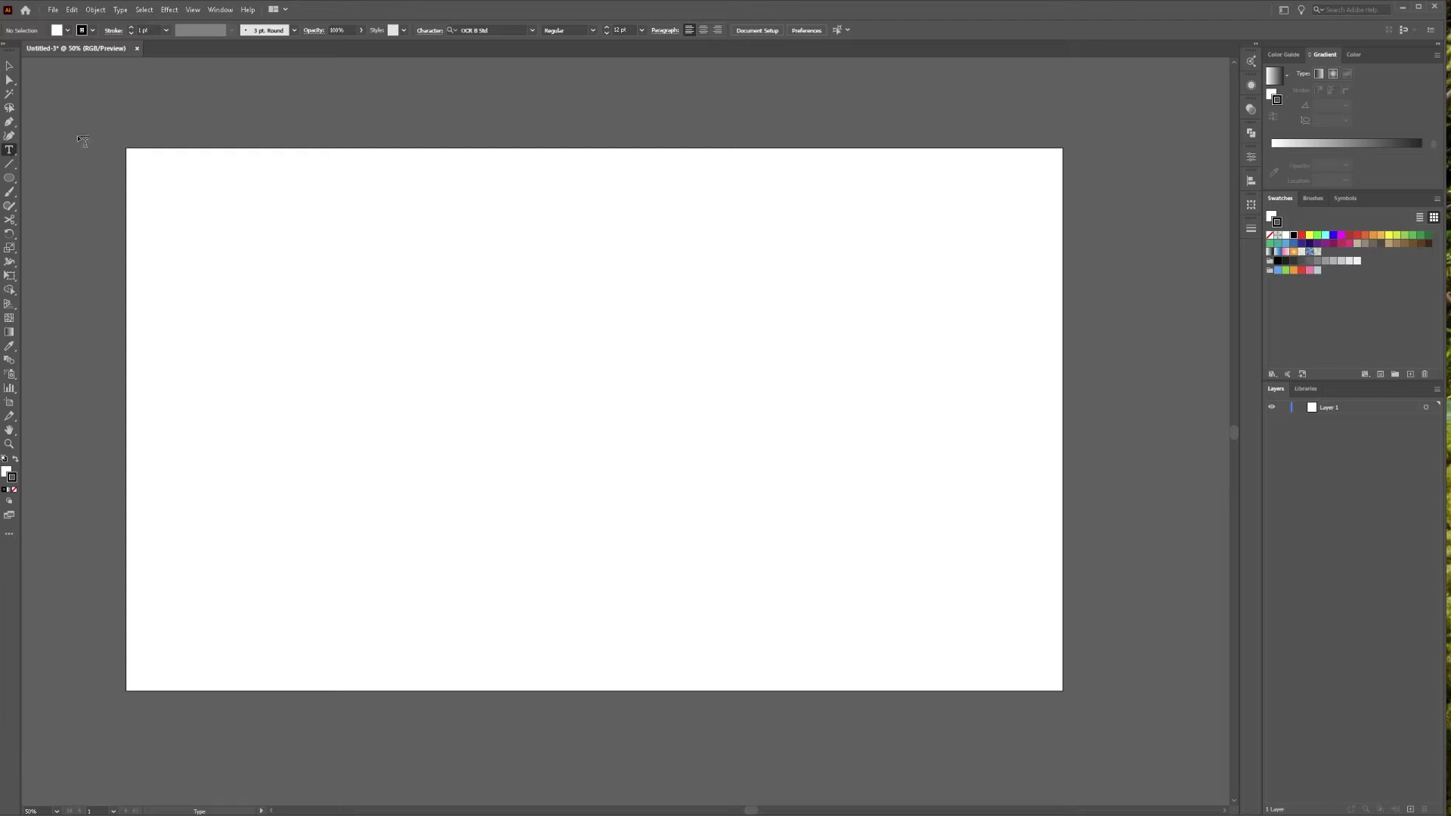
left_click(519, 407)
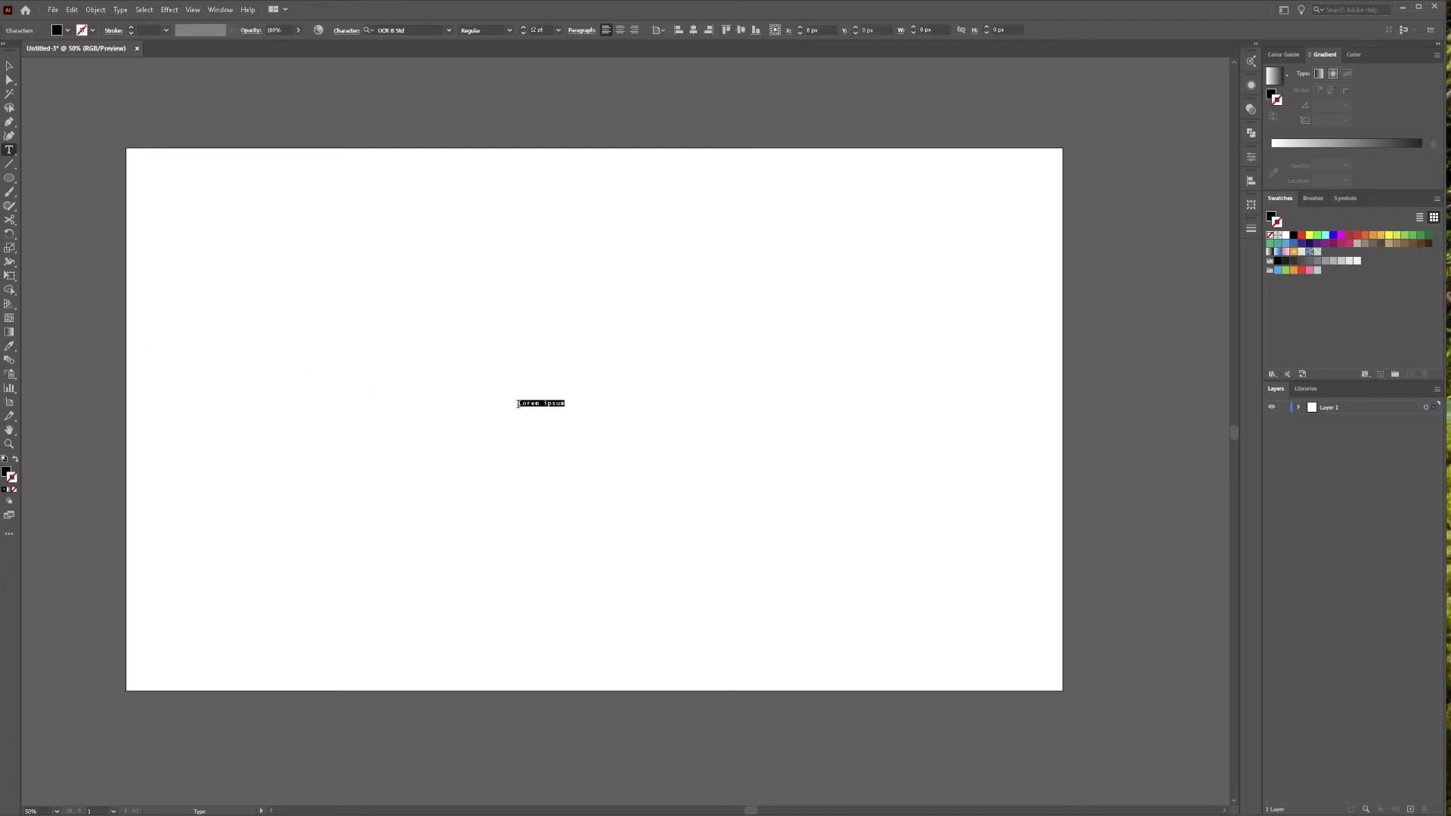
type("J")
key("Escape")
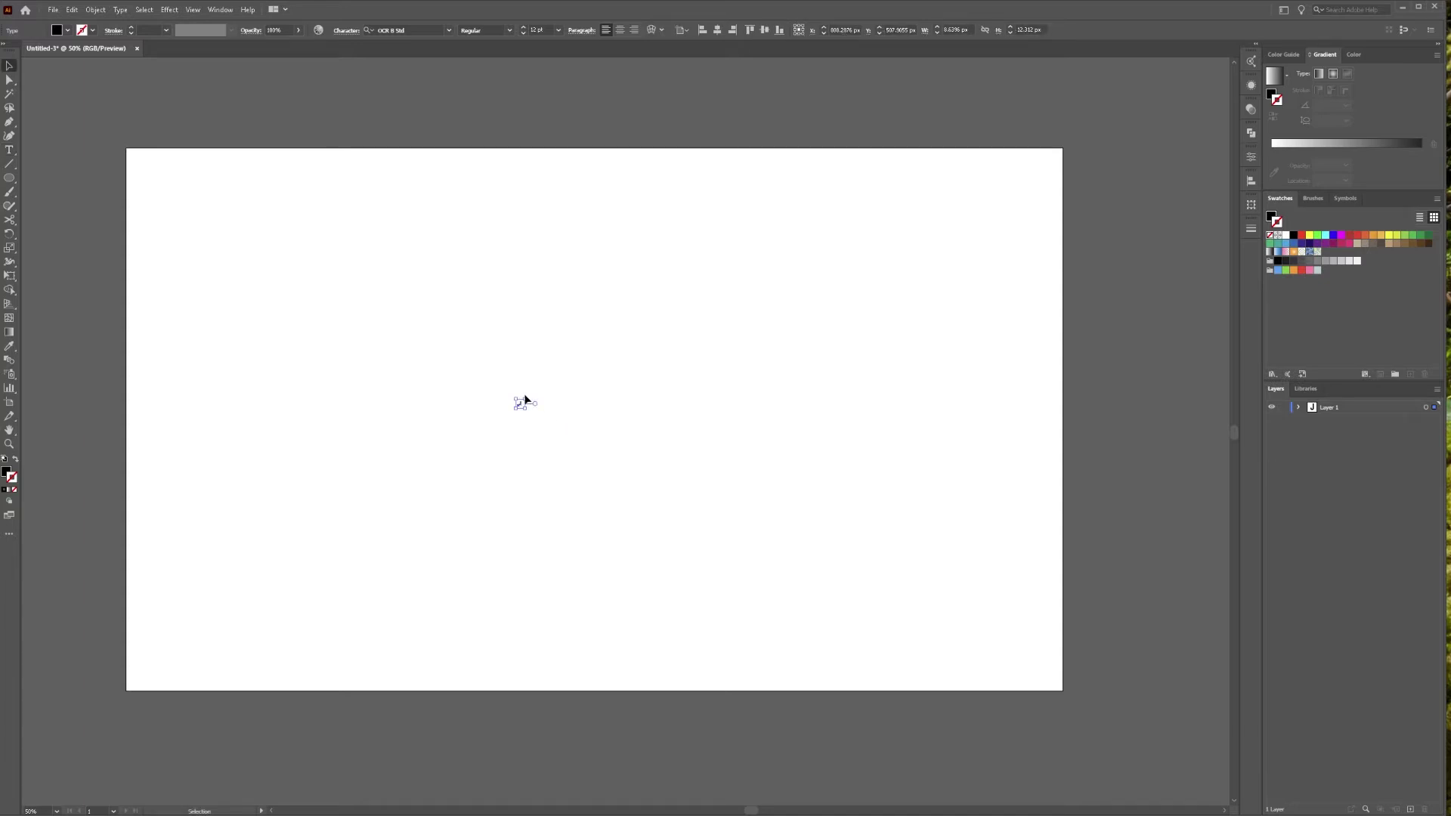
Scale the J up and centre it horizontally and vertically on the artboard
left_click_drag(526, 399, 753, 263)
left_click_drag(609, 402, 671, 443)
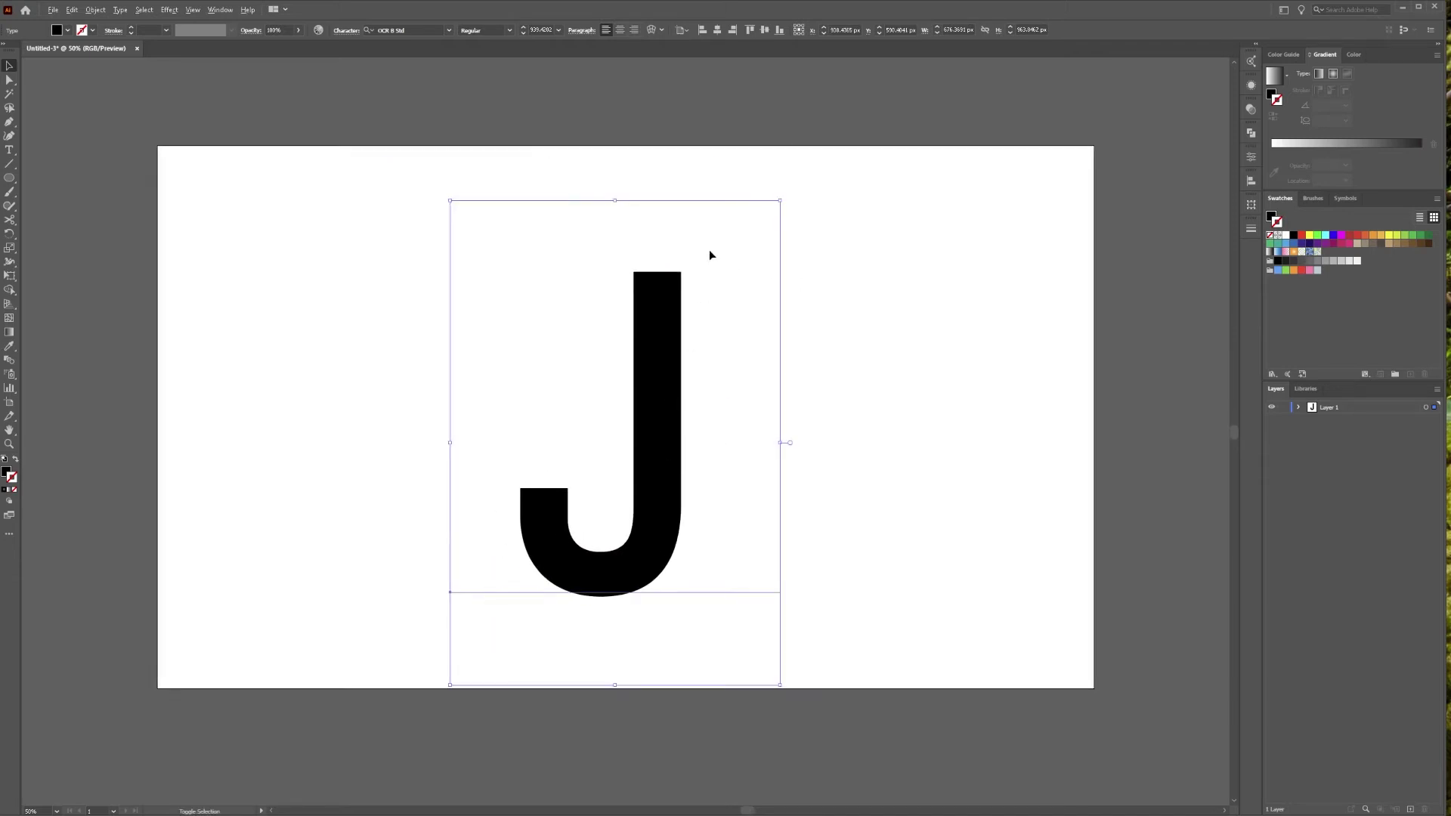
left_click_drag(781, 202, 816, 153)
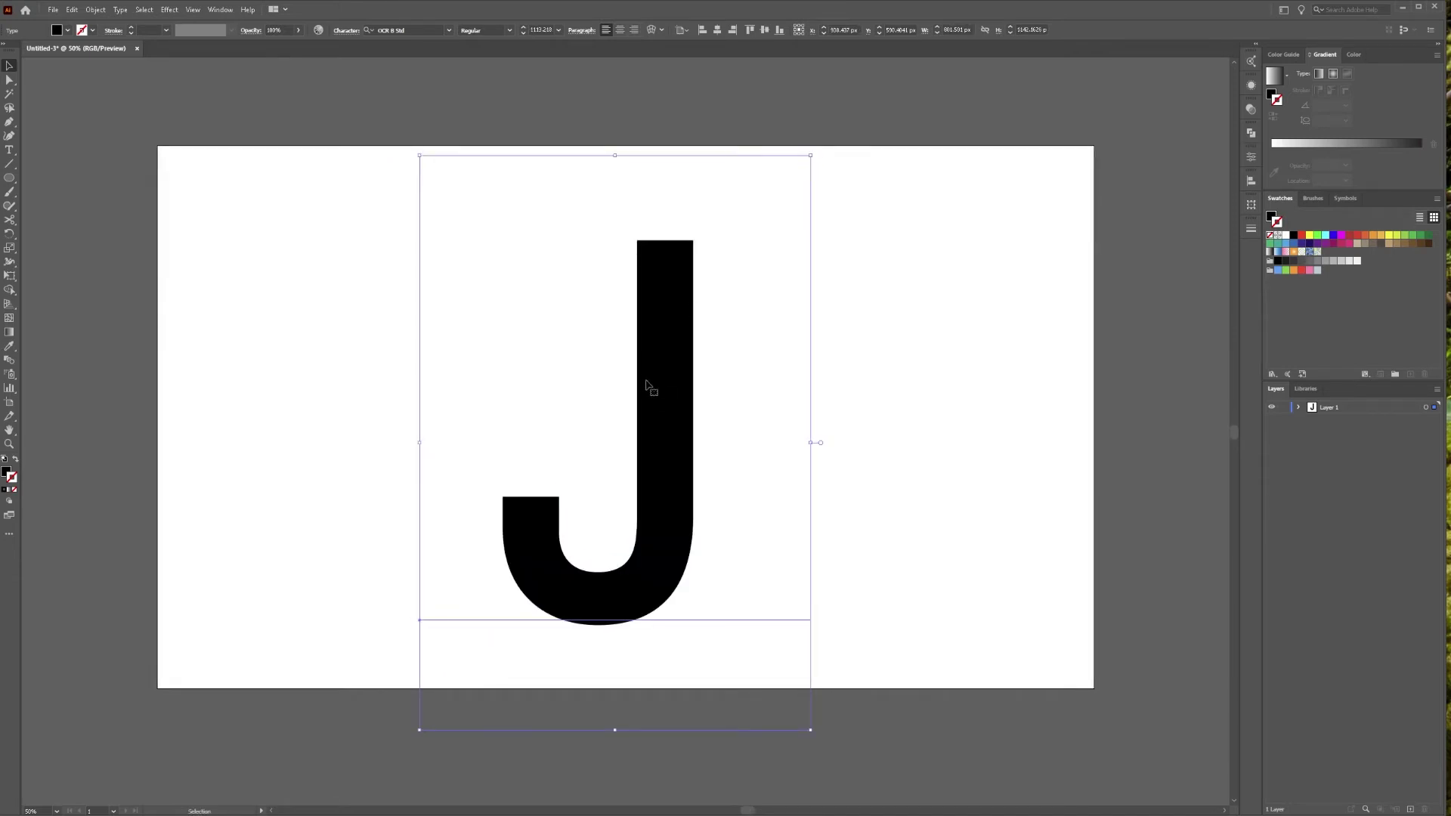
left_click_drag(654, 382, 649, 373)
left_click(717, 30)
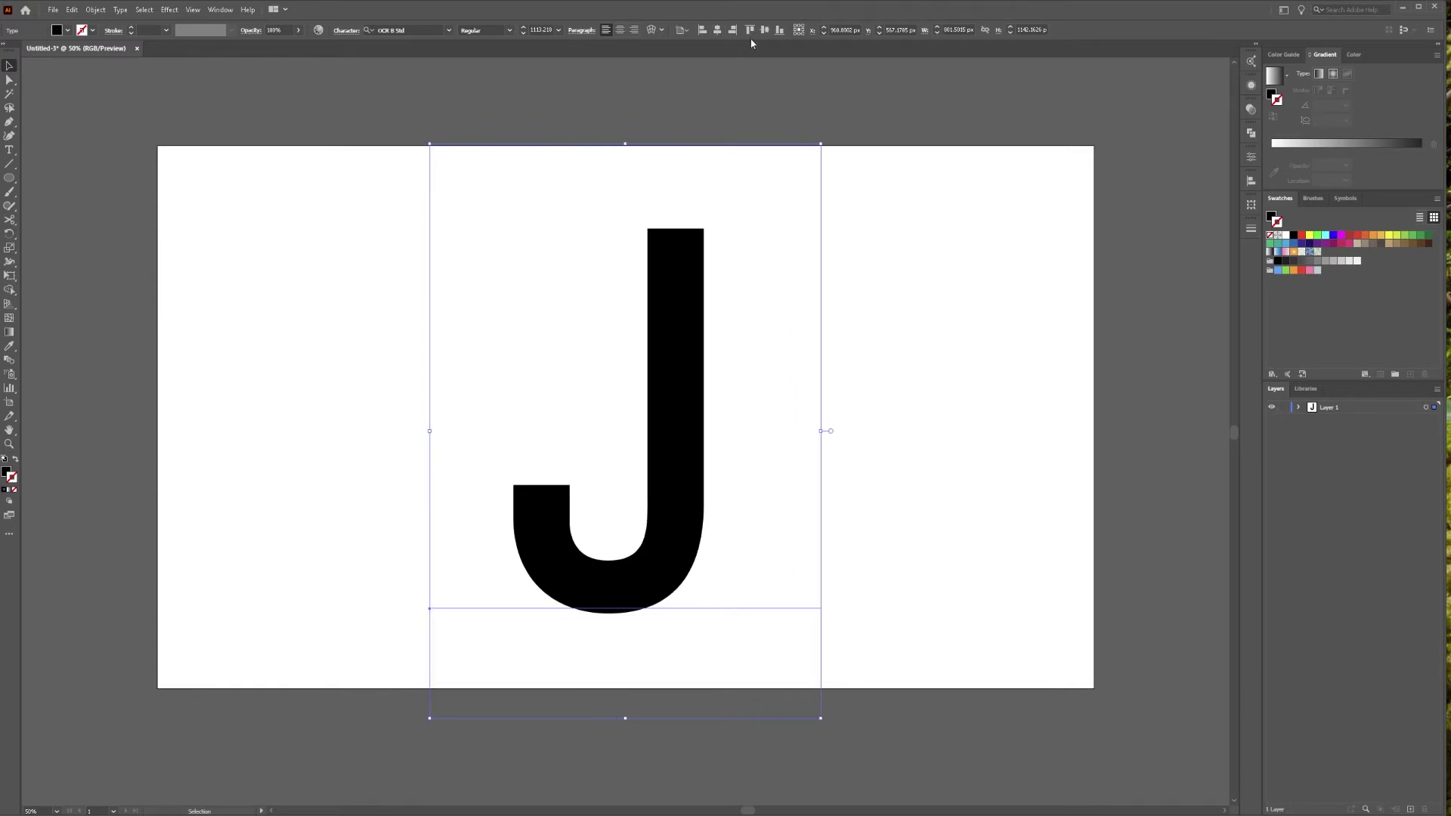
left_click(764, 30)
left_click(869, 249)
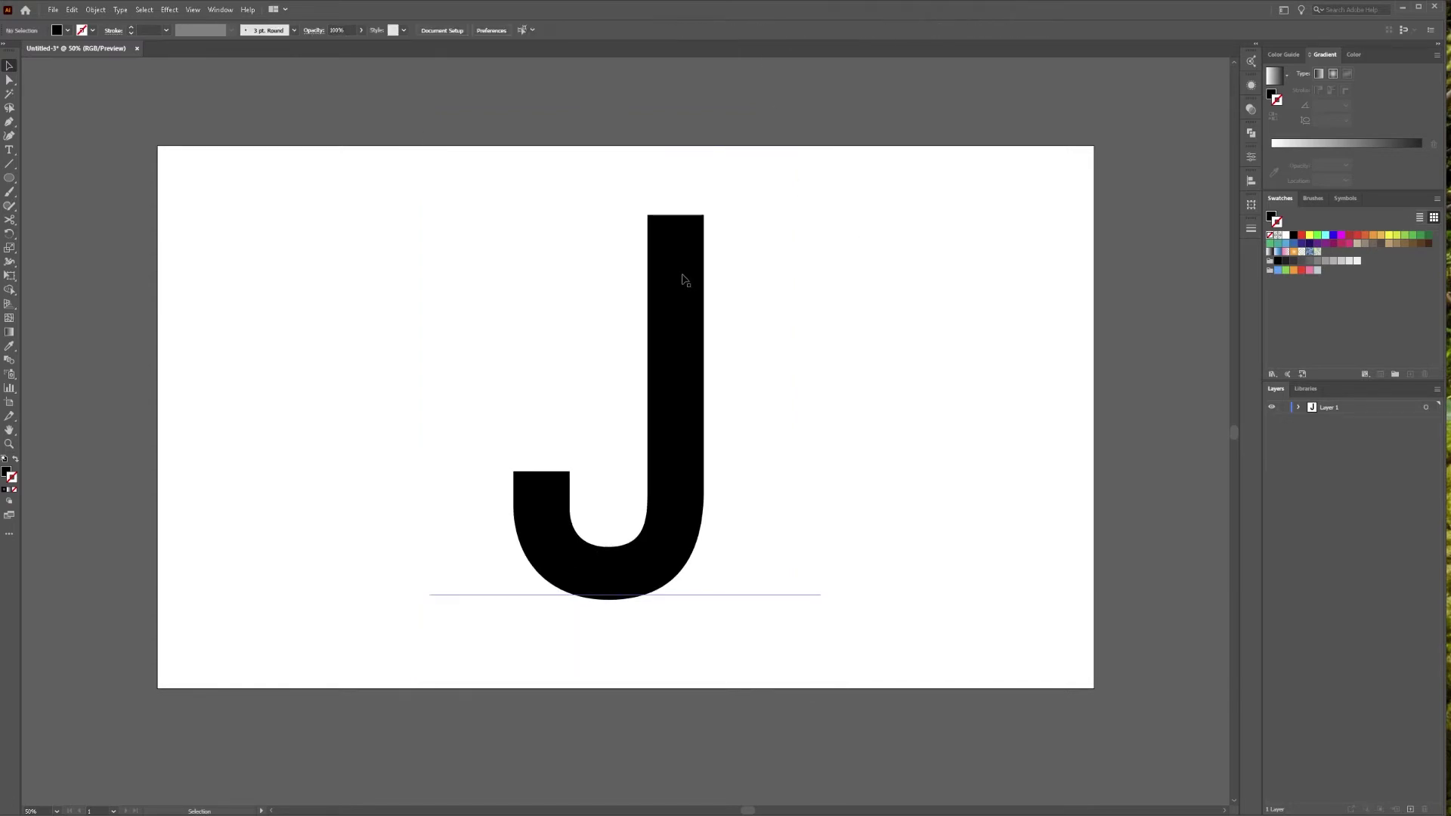
Convert the live J type into vector outlines with Create Outlines from its context menu
right_click(670, 280)
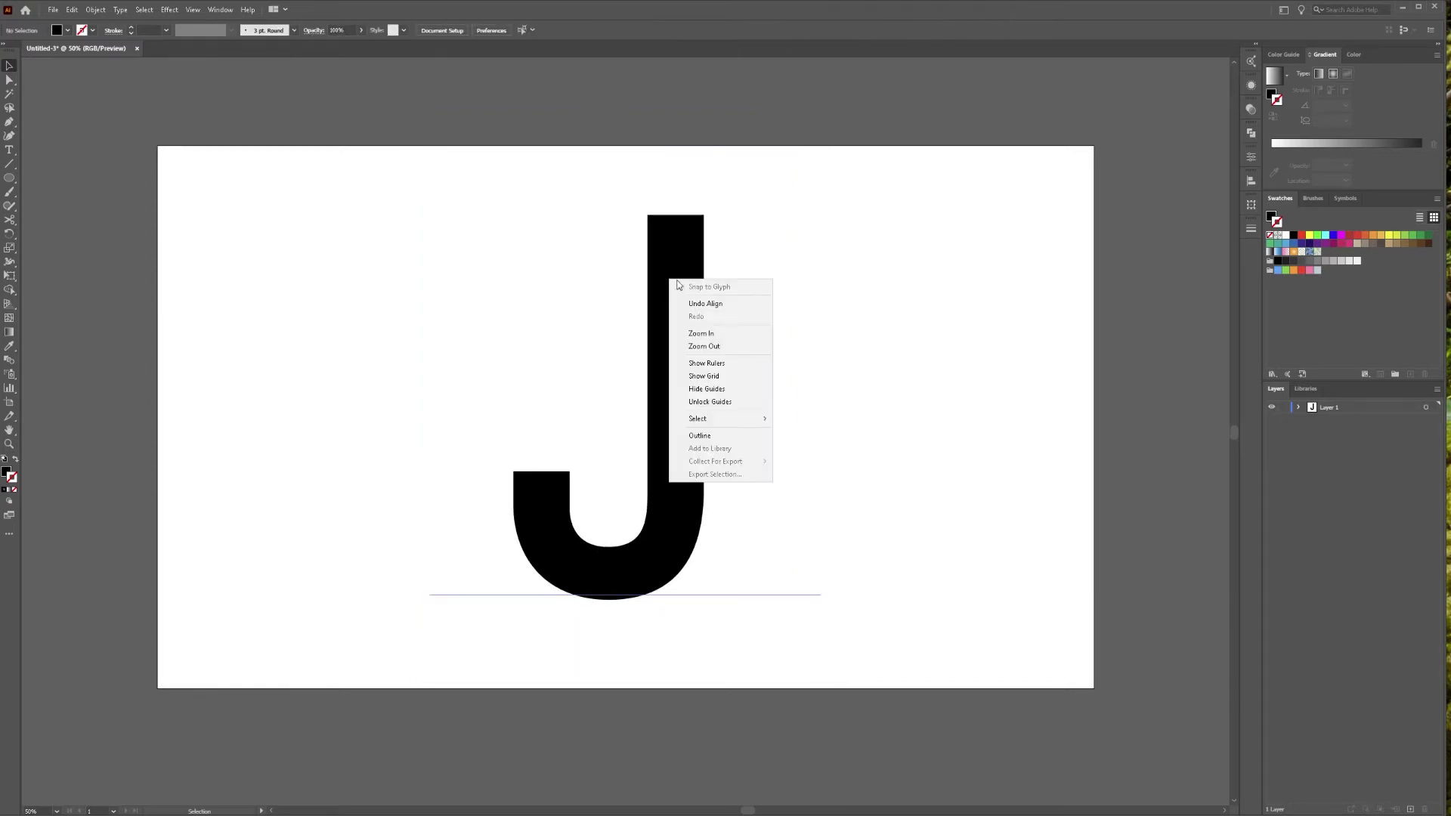
left_click(748, 184)
left_click(448, 31)
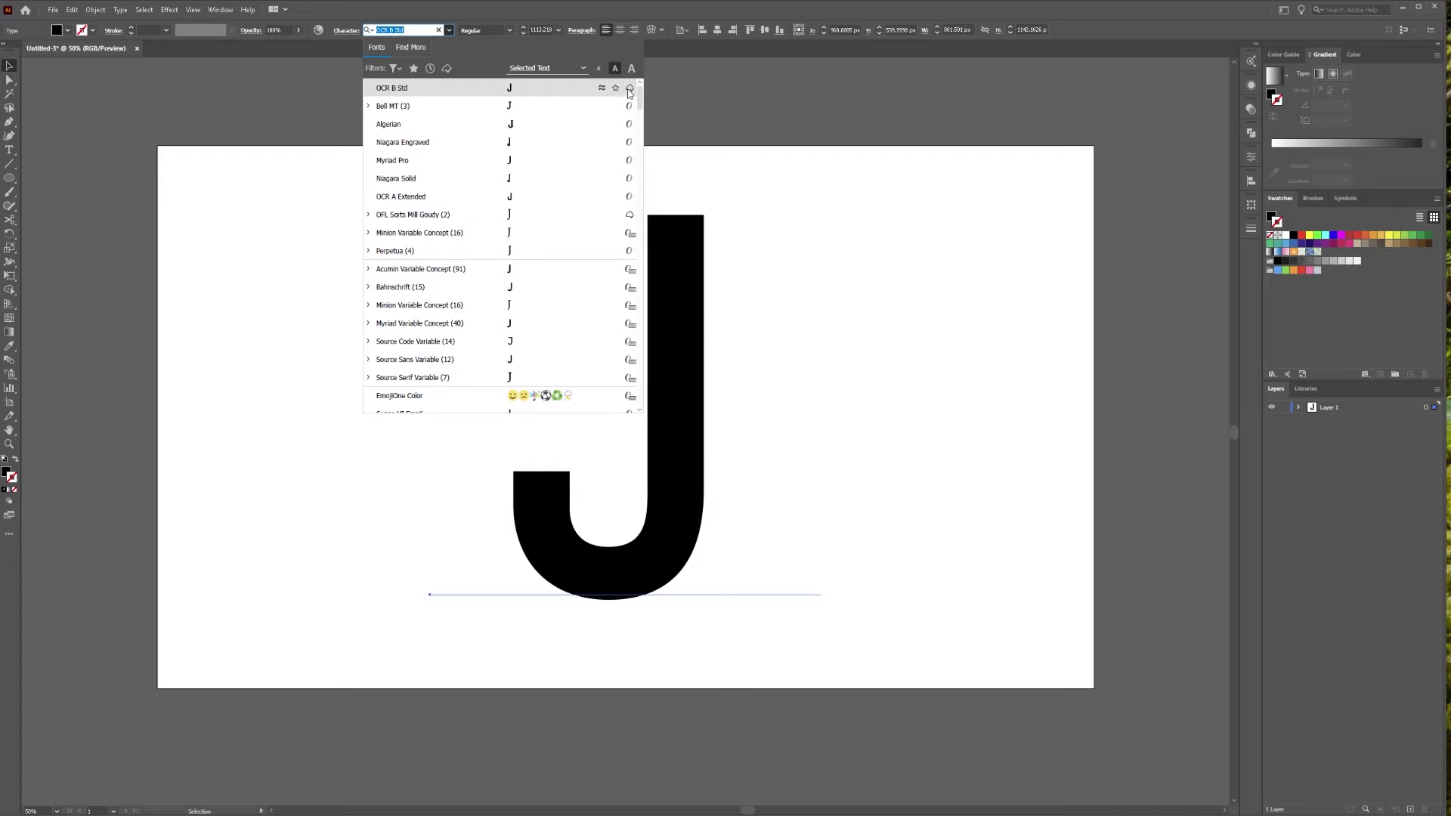
left_click(713, 94)
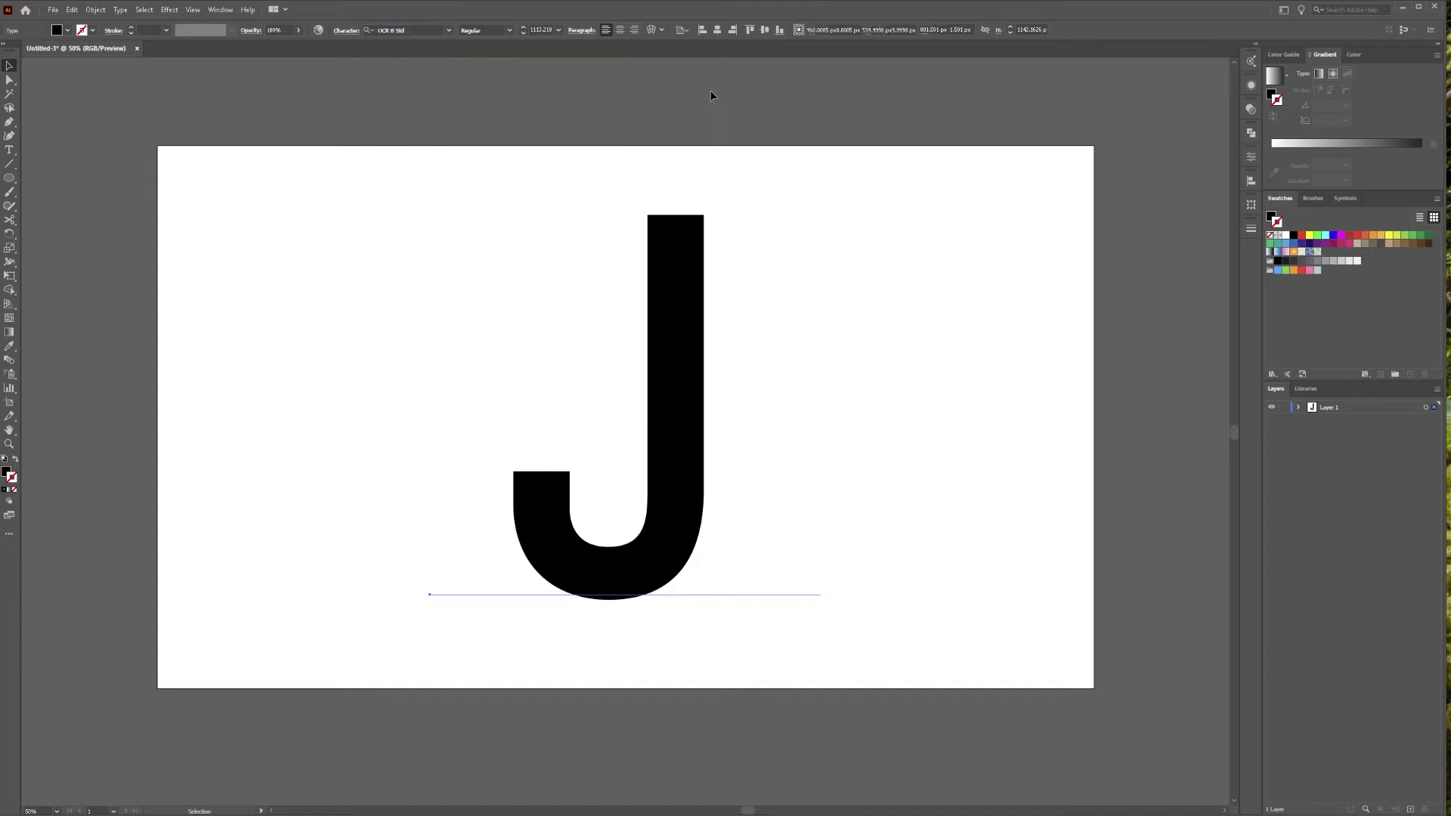
right_click(684, 302)
left_click(680, 301)
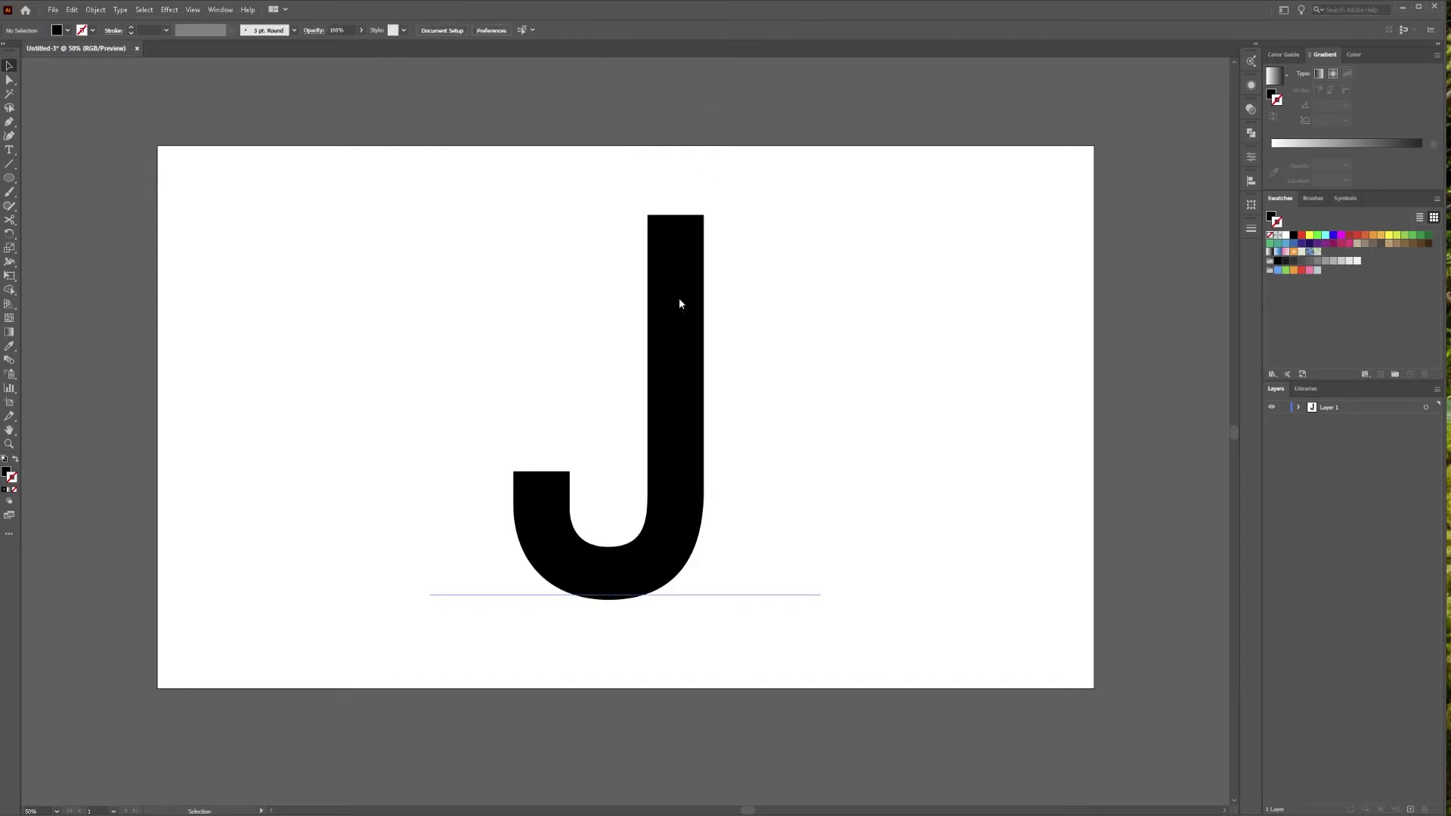
right_click(680, 299)
left_click(735, 401)
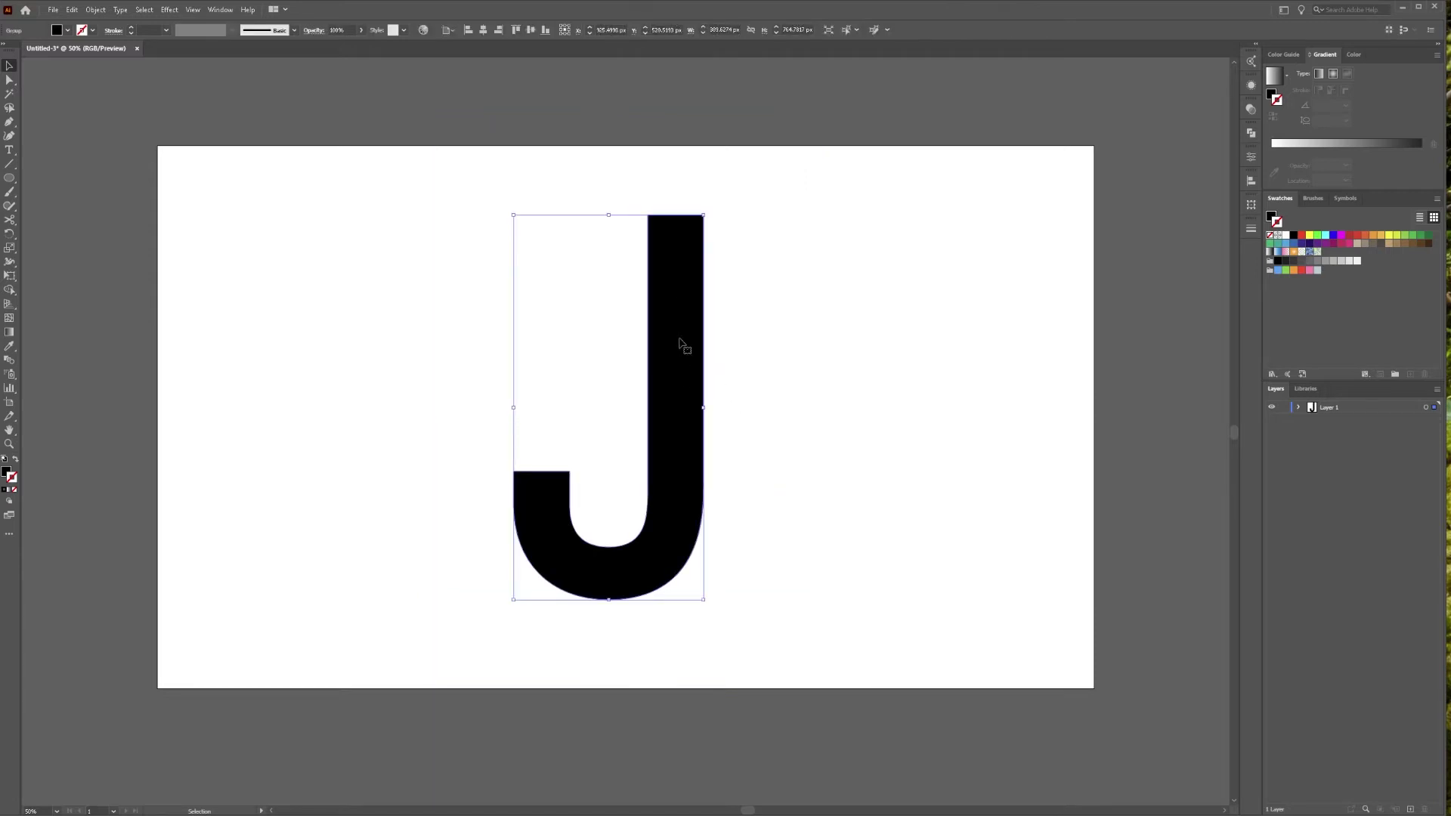
Zoom in and round the top corner of the J's hook with its live-corner widget
left_click(732, 320)
key("ctrl+1")
key("a")
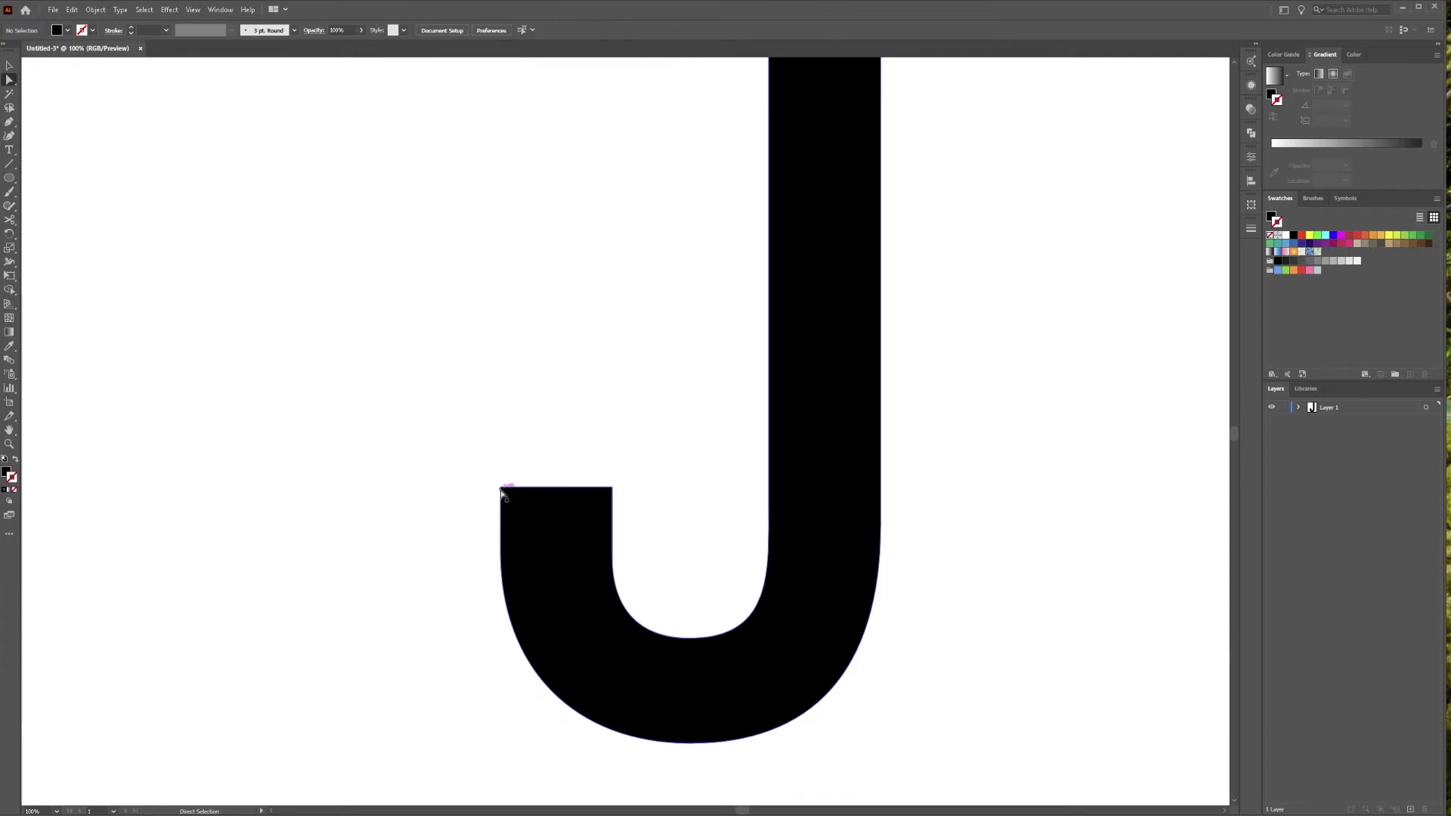
left_click(501, 489)
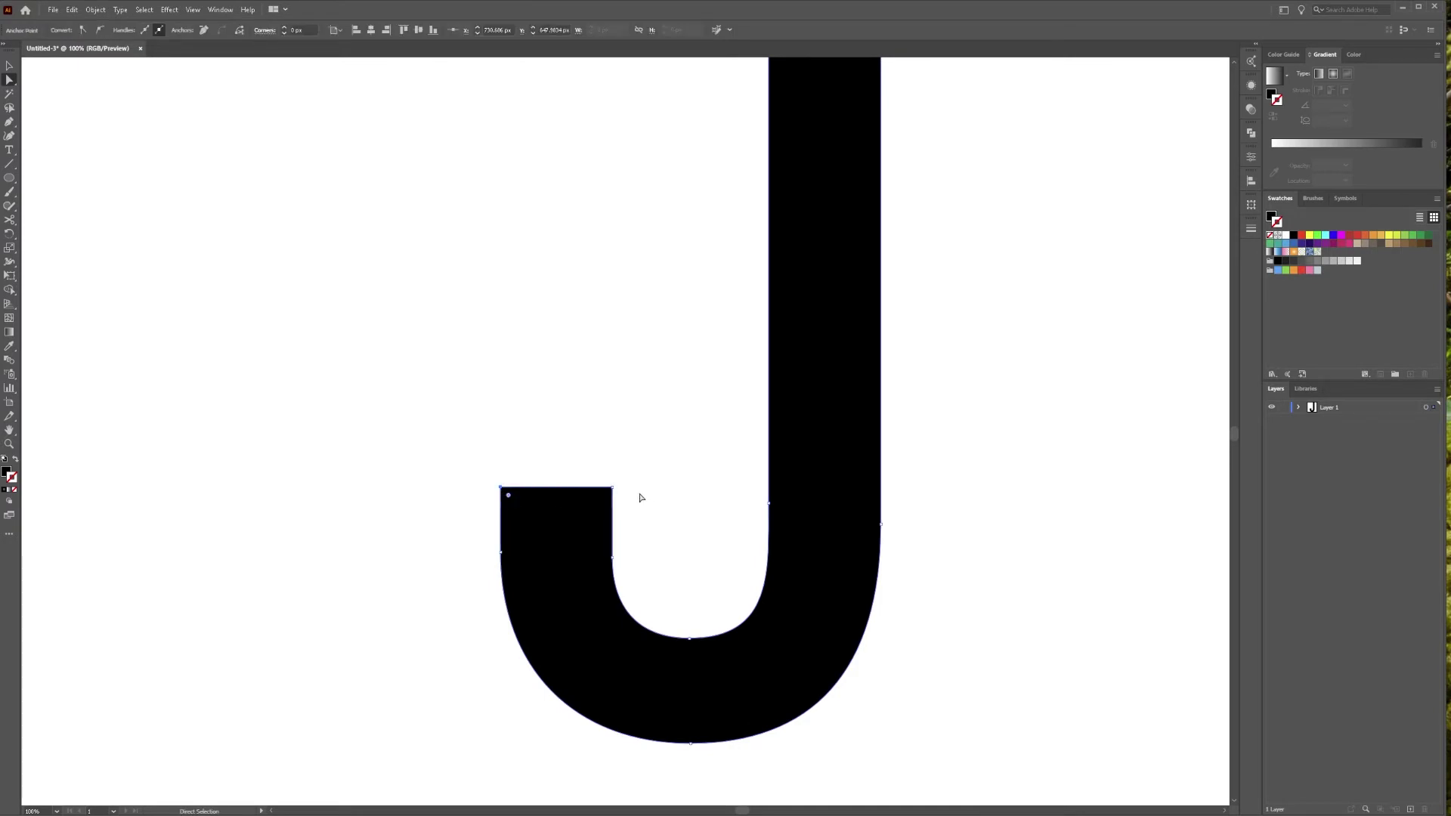
left_click(612, 488)
left_click_drag(603, 500, 502, 600)
Fully round the top-left corner of the J's stem
left_click(671, 388)
left_click_drag(686, 259, 530, 449)
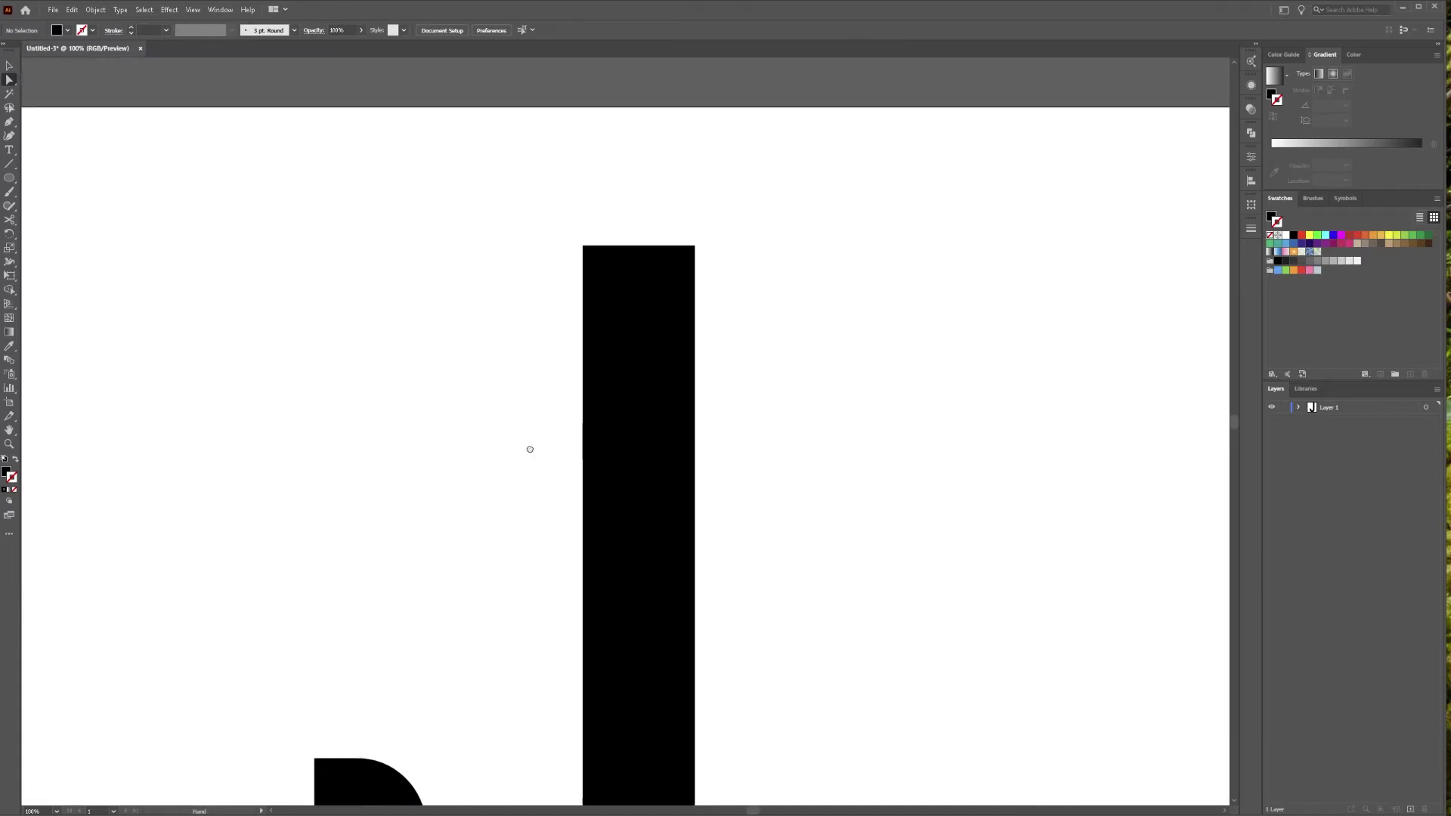
left_click(585, 247)
left_click_drag(597, 257, 706, 369)
left_click(485, 347)
scroll(438, 323, "down", 1)
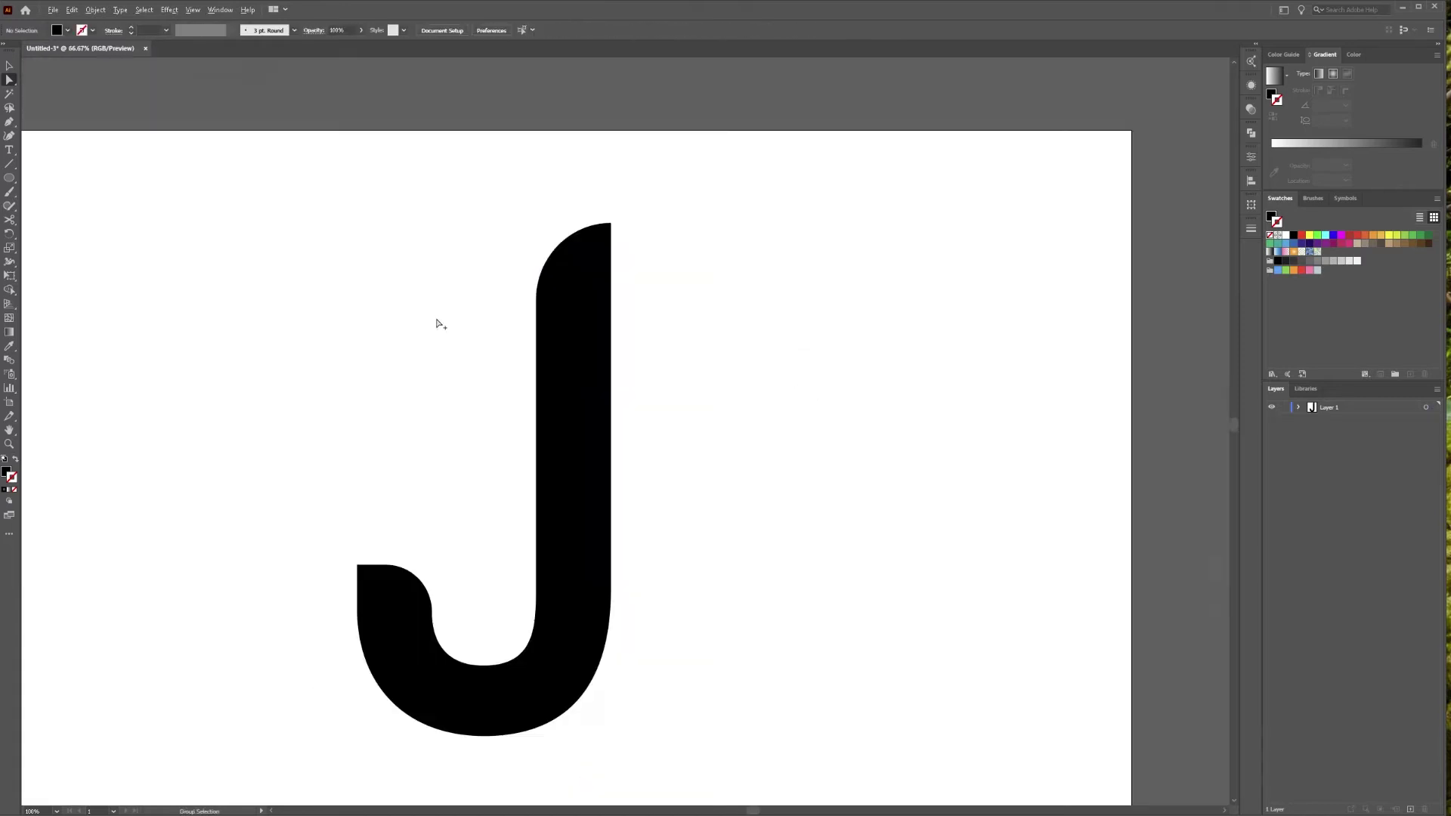
left_click_drag(10, 178, 71, 181)
Draw a black rectangle near the stem top, rotate it 90° and move it into place
left_click_drag(535, 300, 470, 310)
key("v")
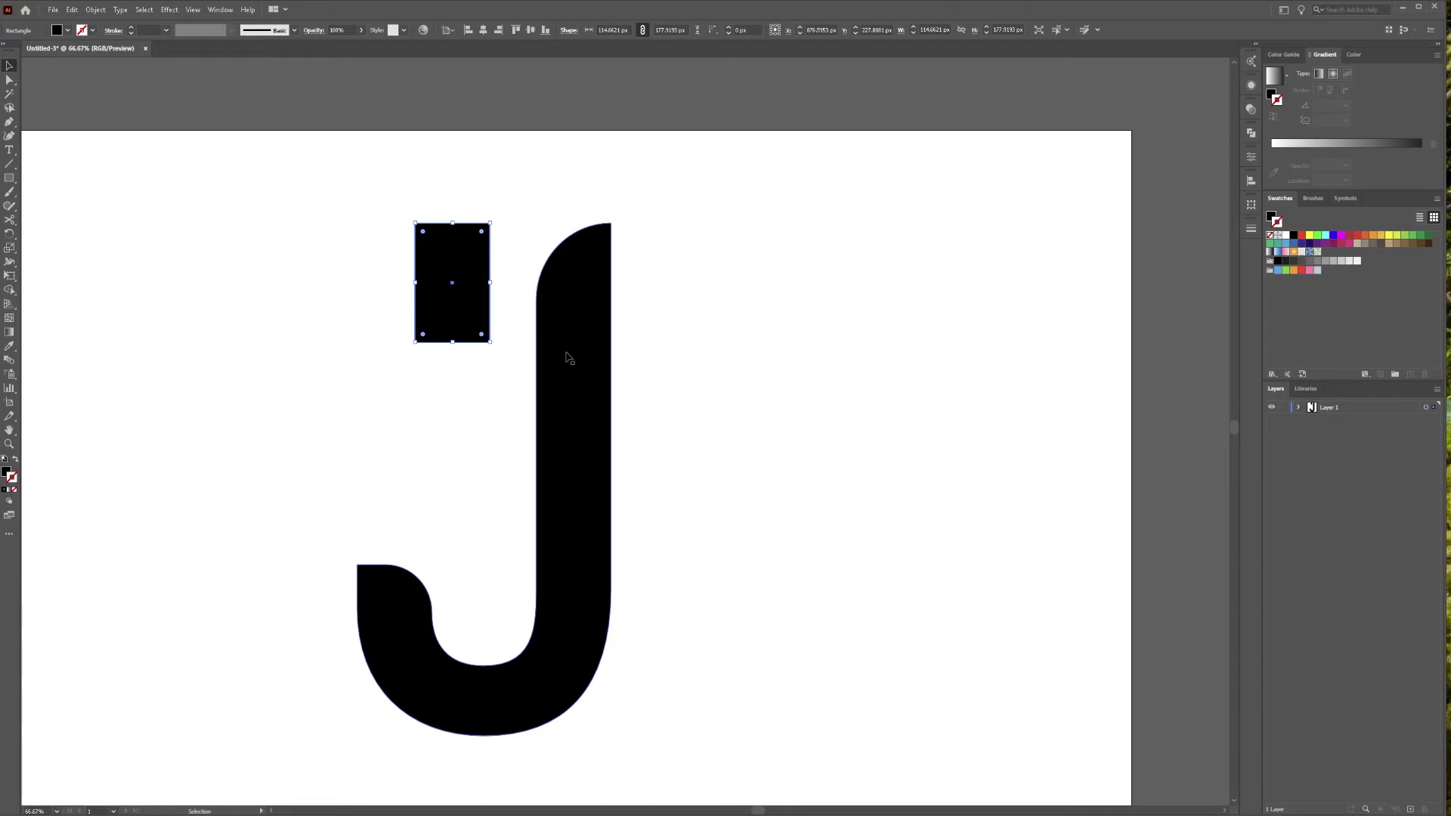
left_click_drag(456, 347, 327, 292)
mouse_move(460, 308)
left_mouse_down()
mouse_move(479, 287)
mouse_move(469, 314)
mouse_move(447, 314)
mouse_move(502, 306)
mouse_move(511, 263)
mouse_move(533, 303)
mouse_move(479, 313)
left_mouse_up()
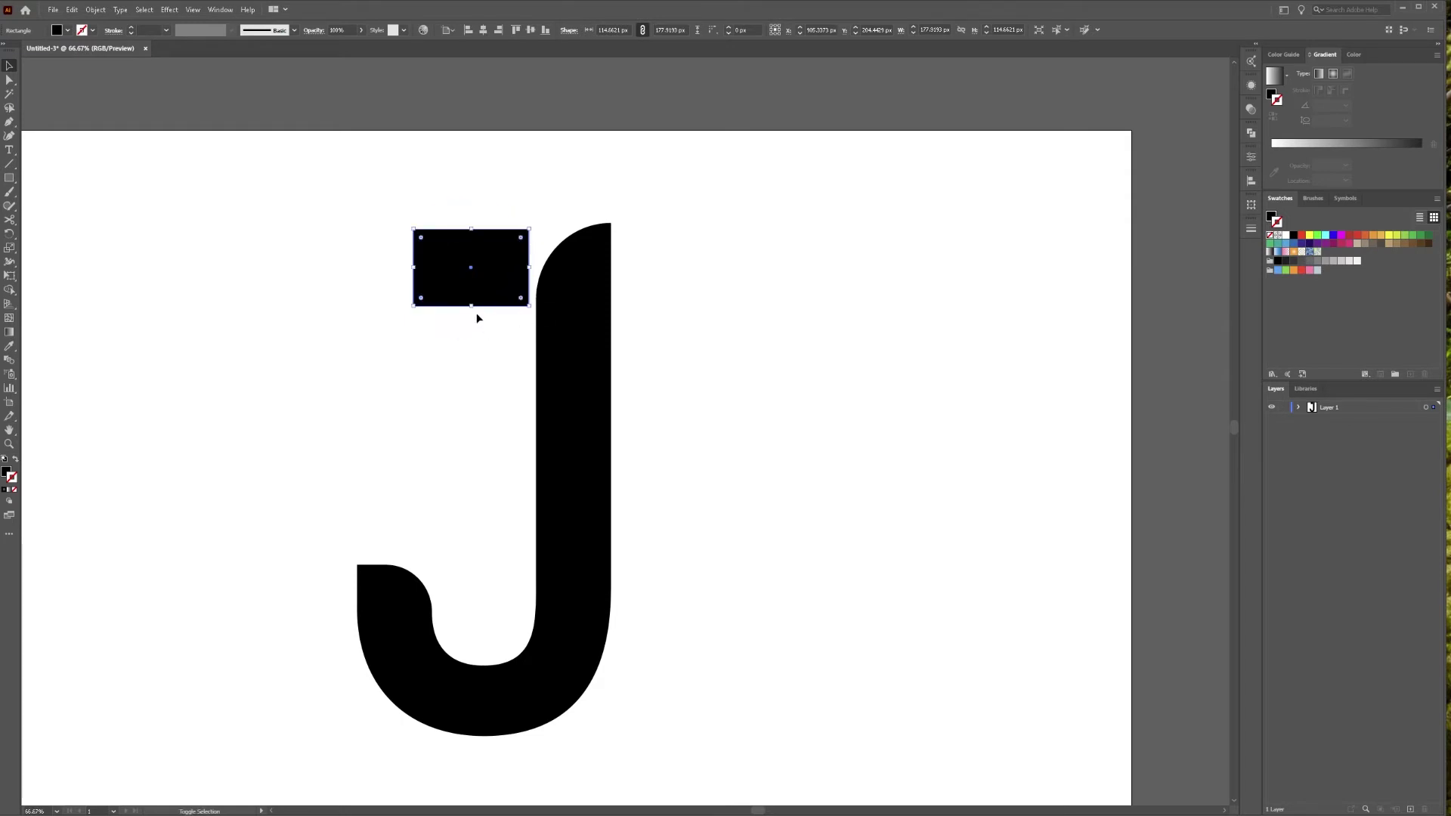
left_click(324, 250)
Fully round the rectangle's top-left and bottom-right corners to form a leaf beside the stem
key("a")
left_click(414, 231)
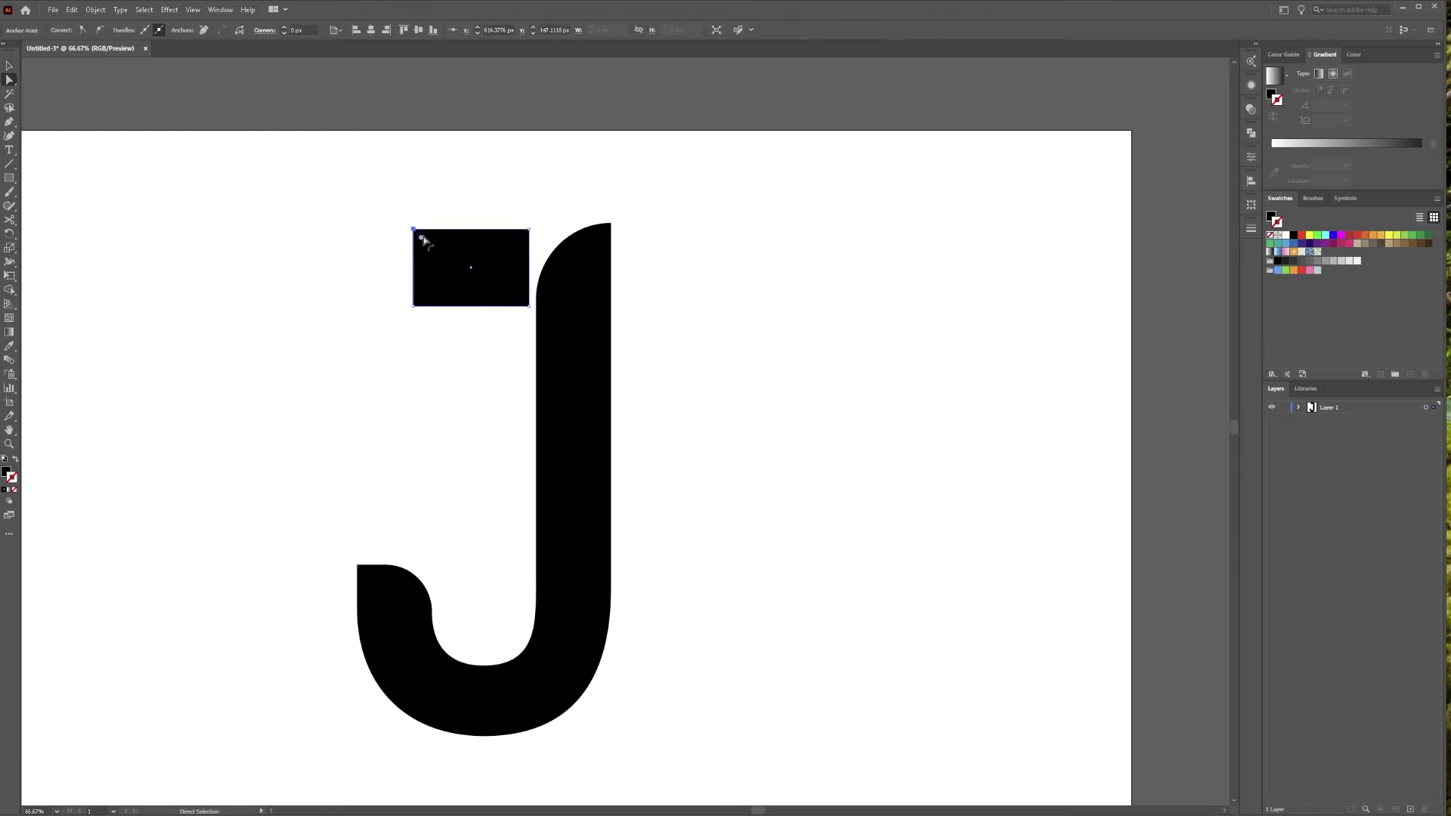
mouse_move(422, 240)
left_mouse_down()
mouse_move(557, 313)
mouse_move(421, 237)
left_mouse_up()
left_click(530, 306)
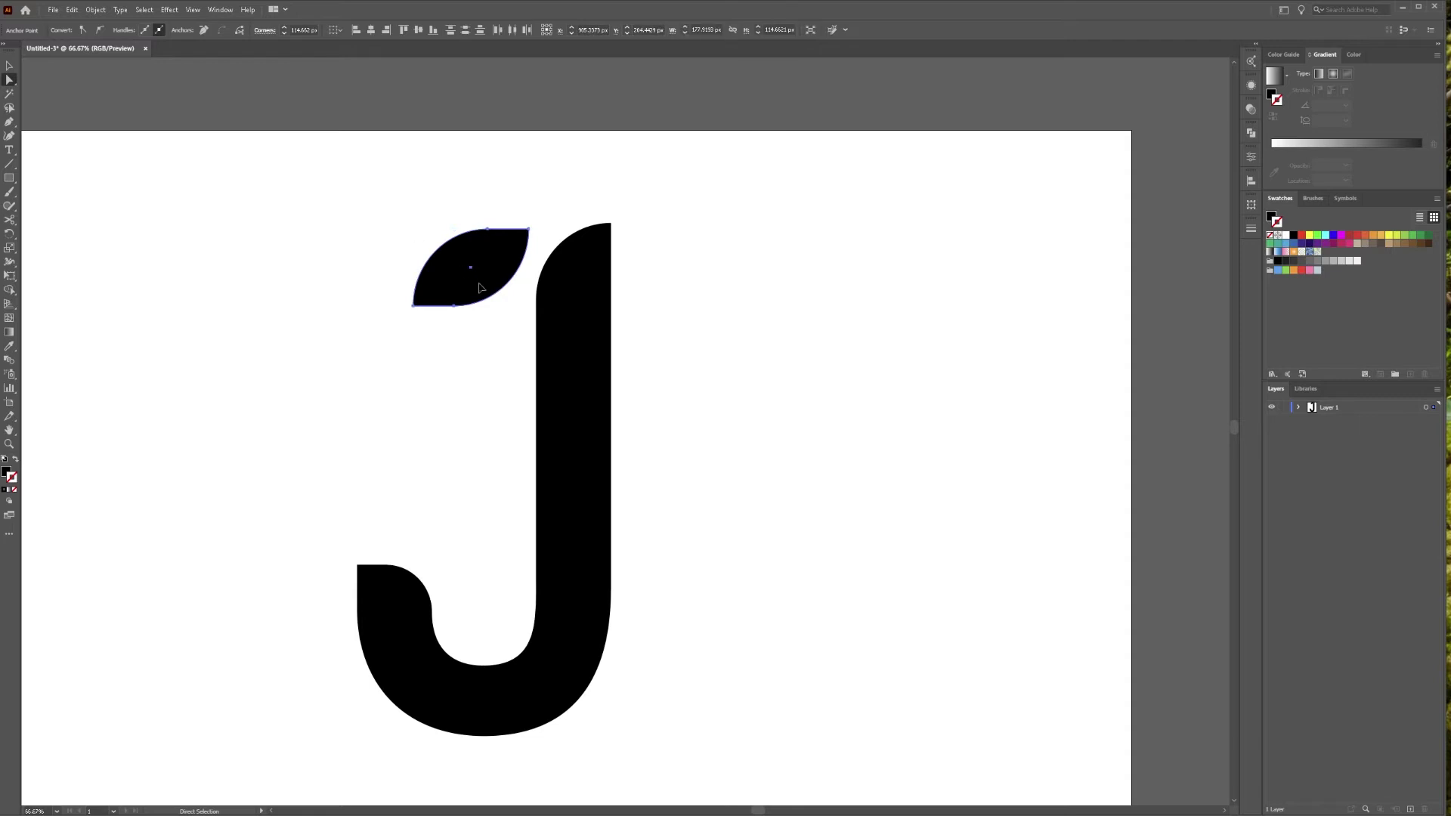
left_click_drag(481, 286, 496, 282)
left_click(746, 269)
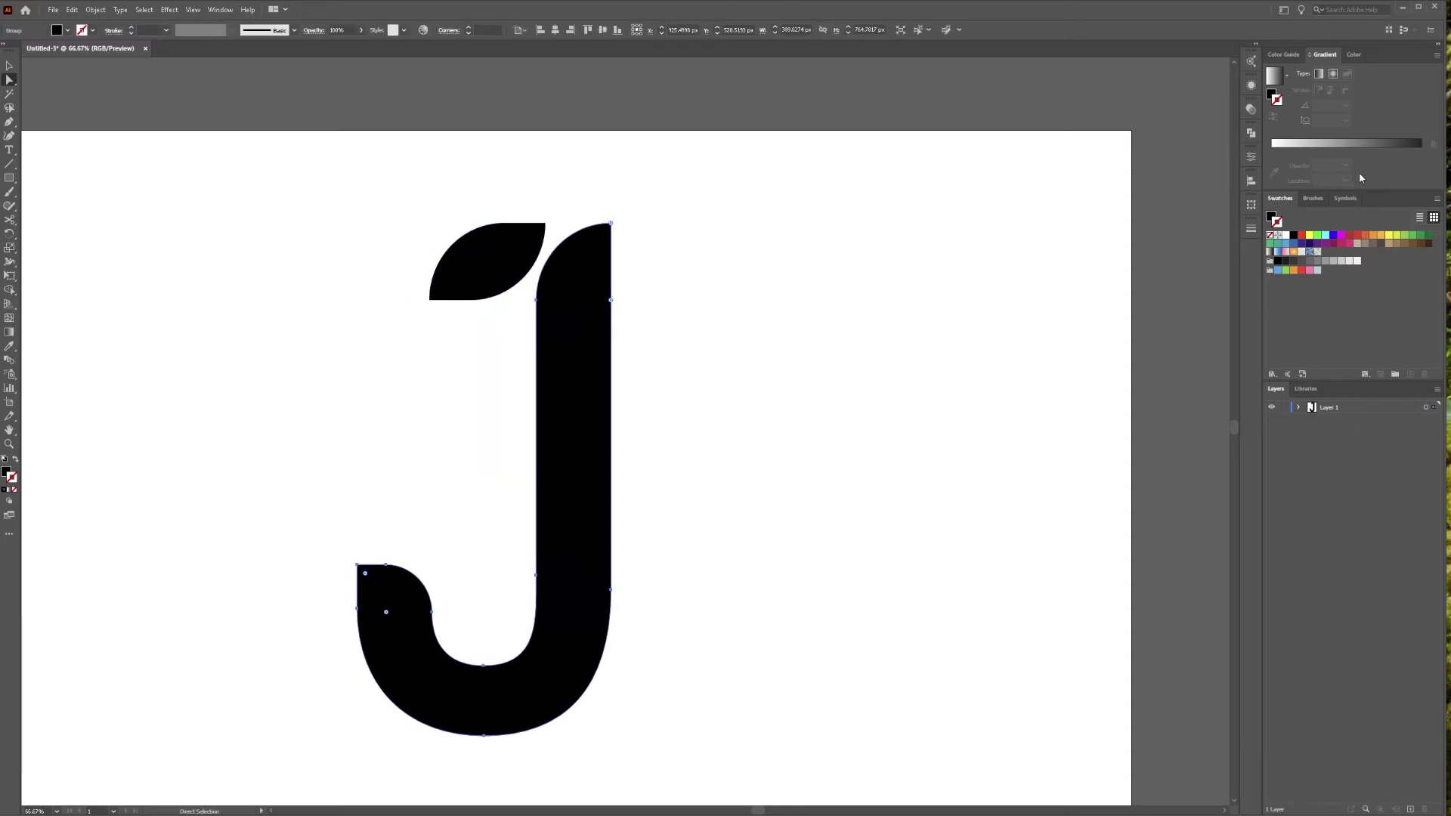
Set the J's stroke to None and fill it with a muted steel-blue swatch
left_click(1333, 236)
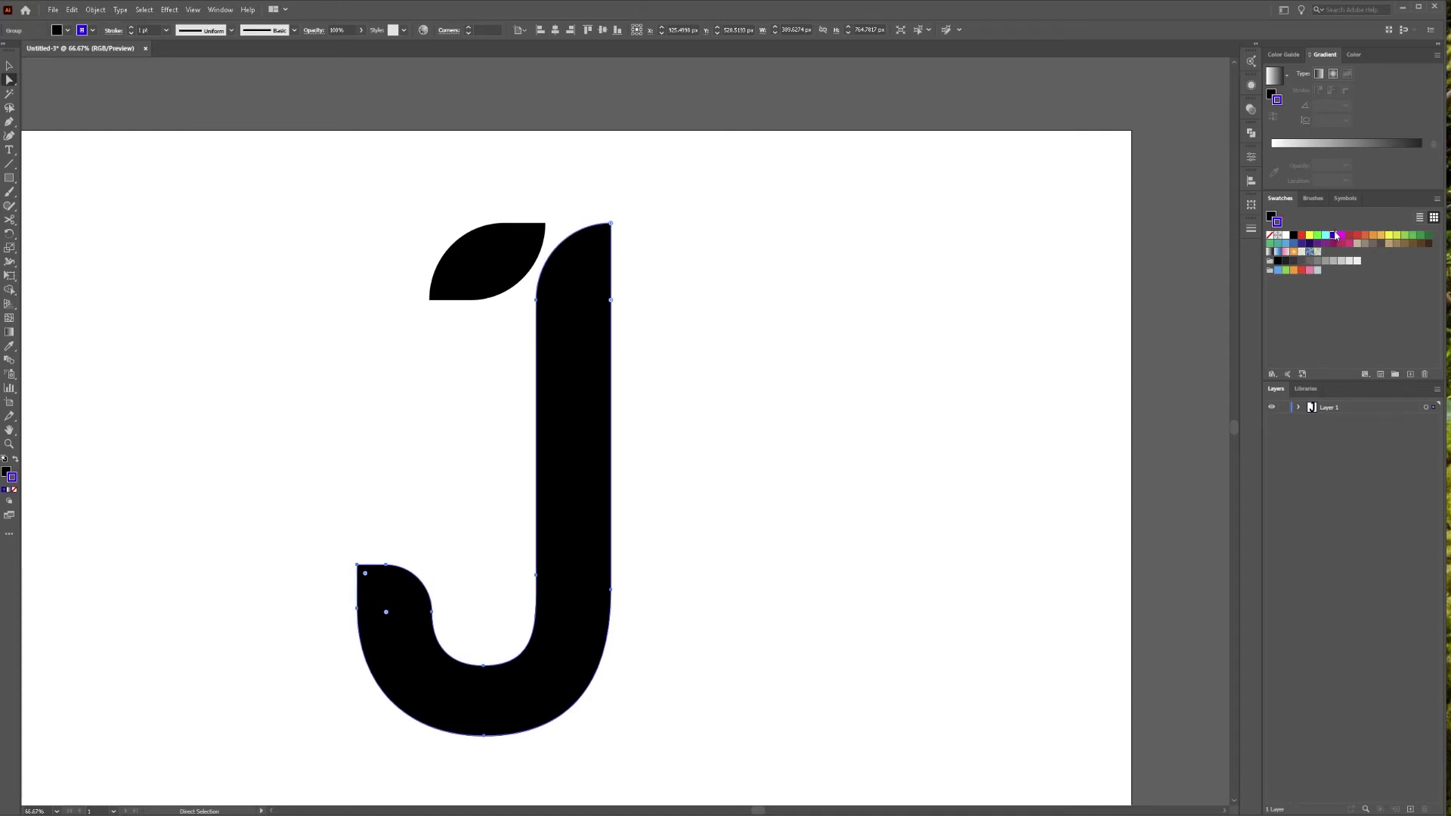
left_click(1270, 235)
left_click(1270, 217)
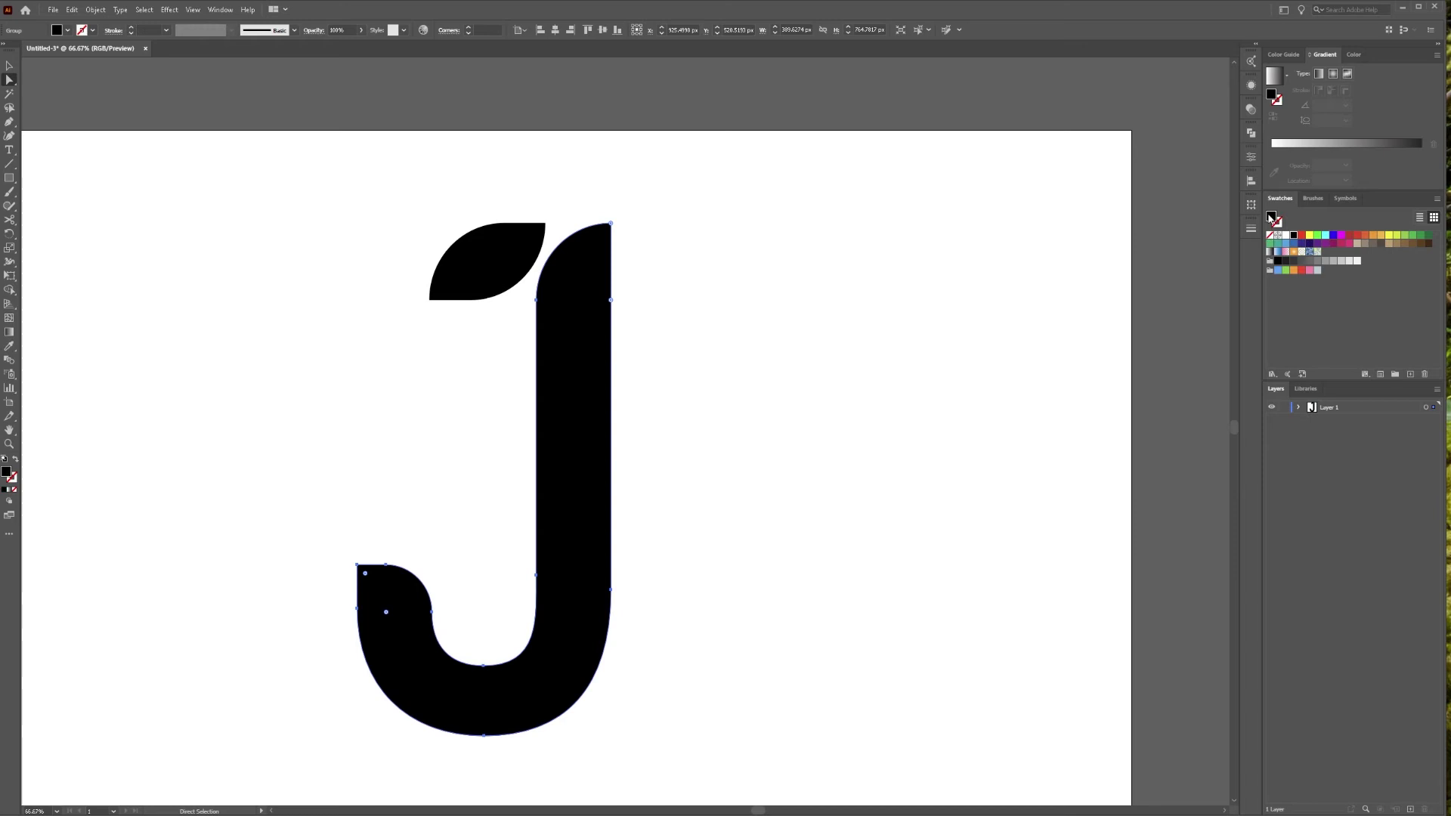
left_click(1334, 236)
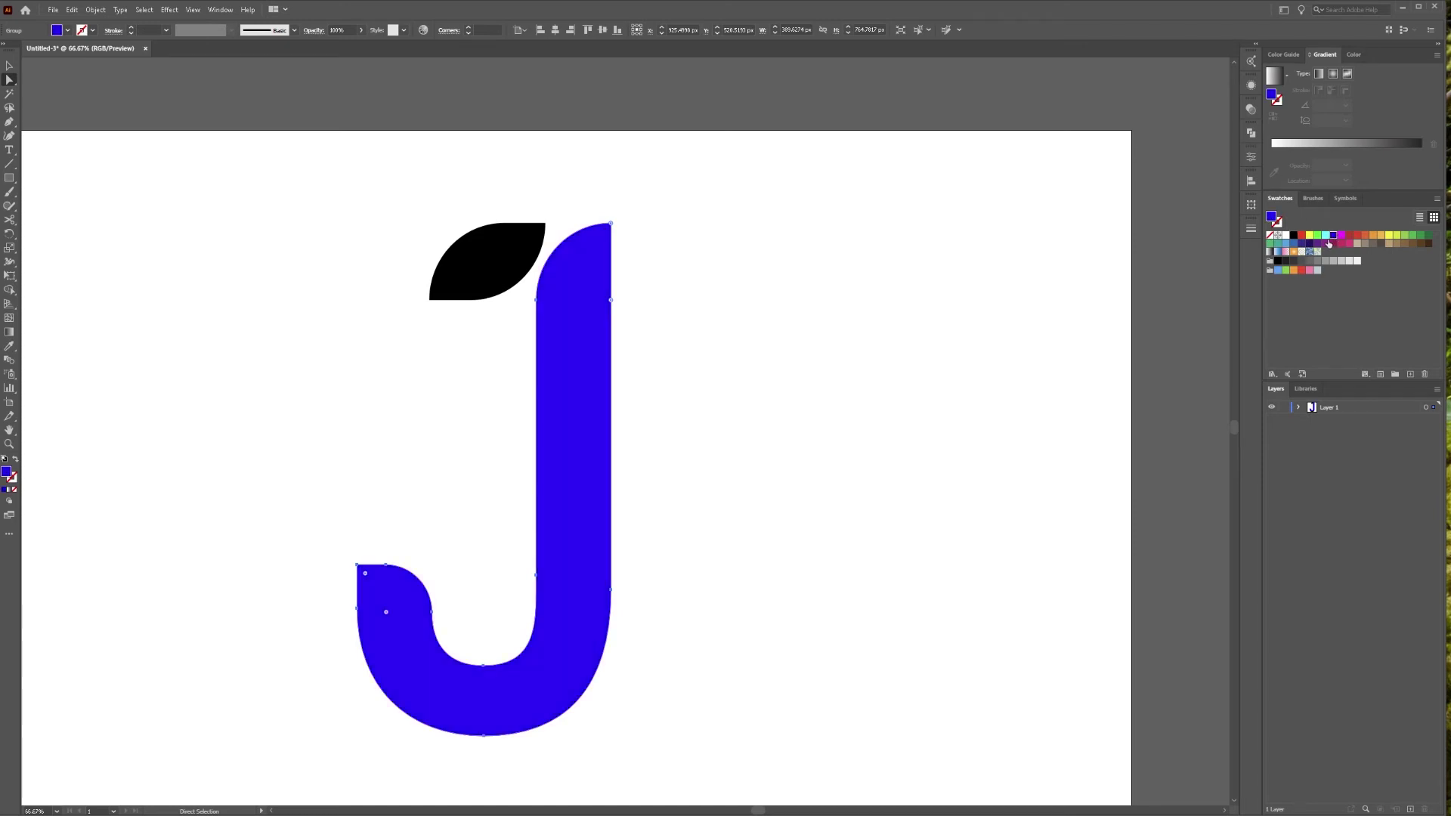
left_click(1294, 244)
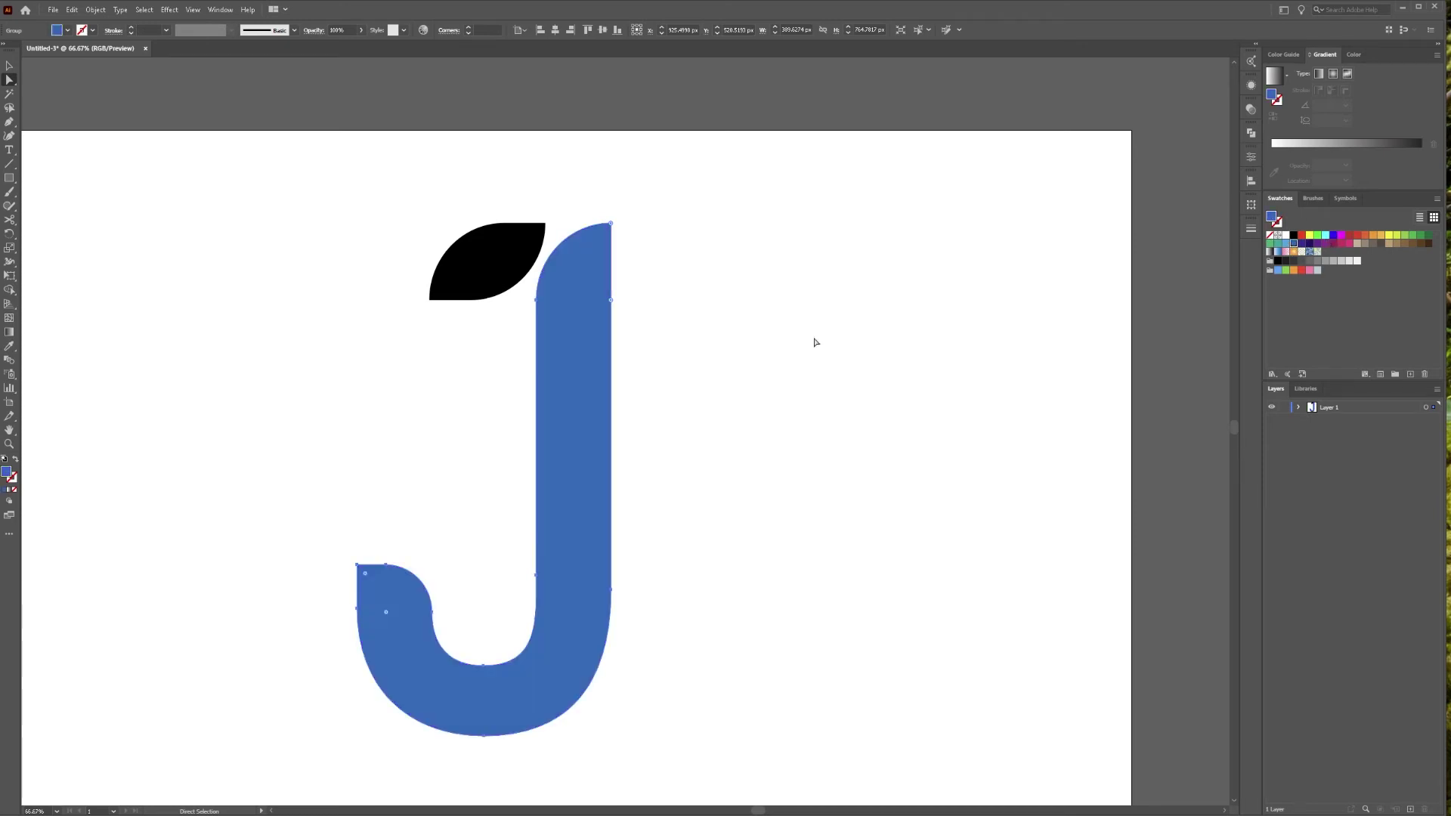
left_click(714, 379)
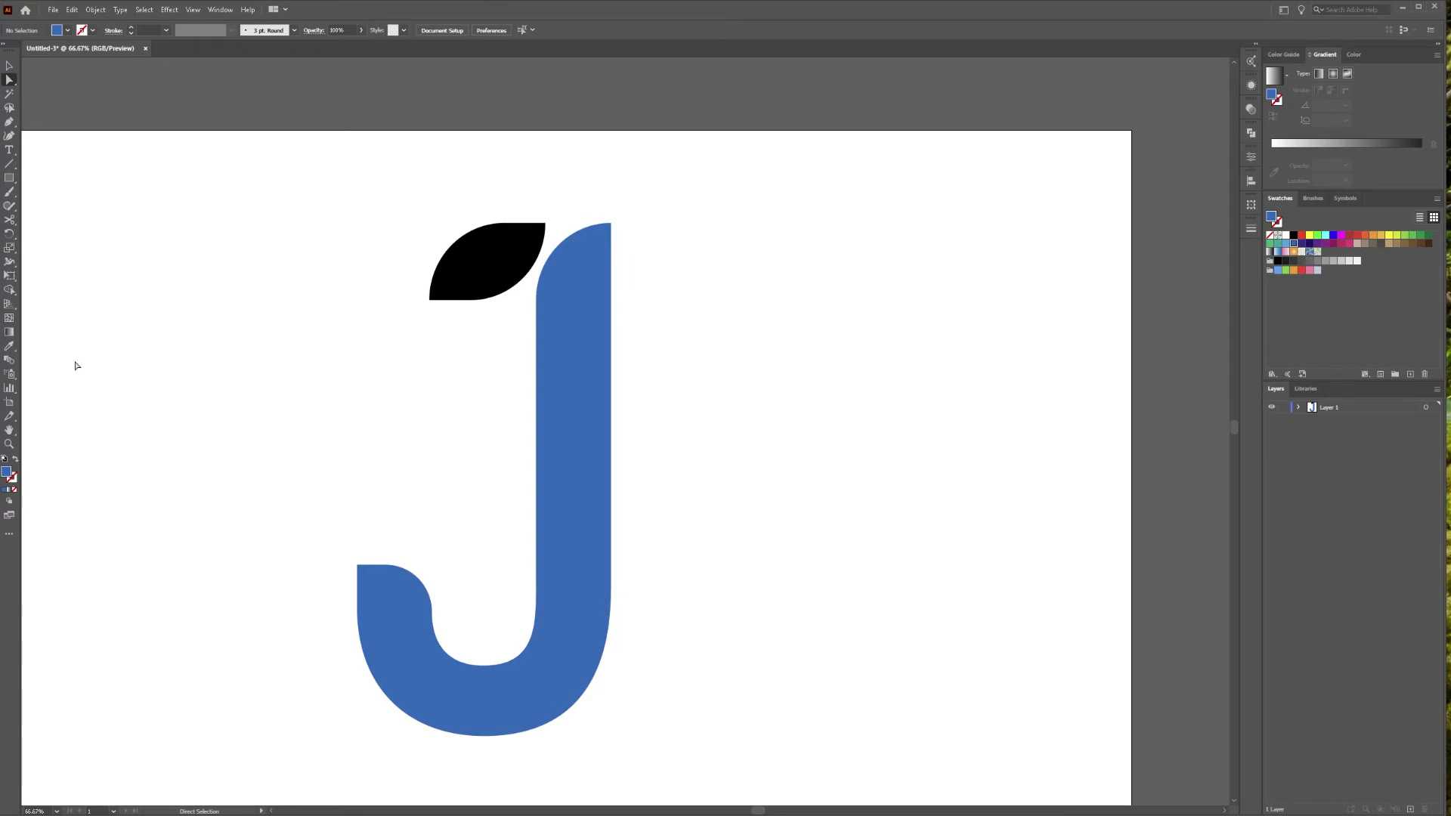
Draw an unfilled pen curve from inside the J's hook up across the stem's right edge
key("p")
left_click(1294, 235)
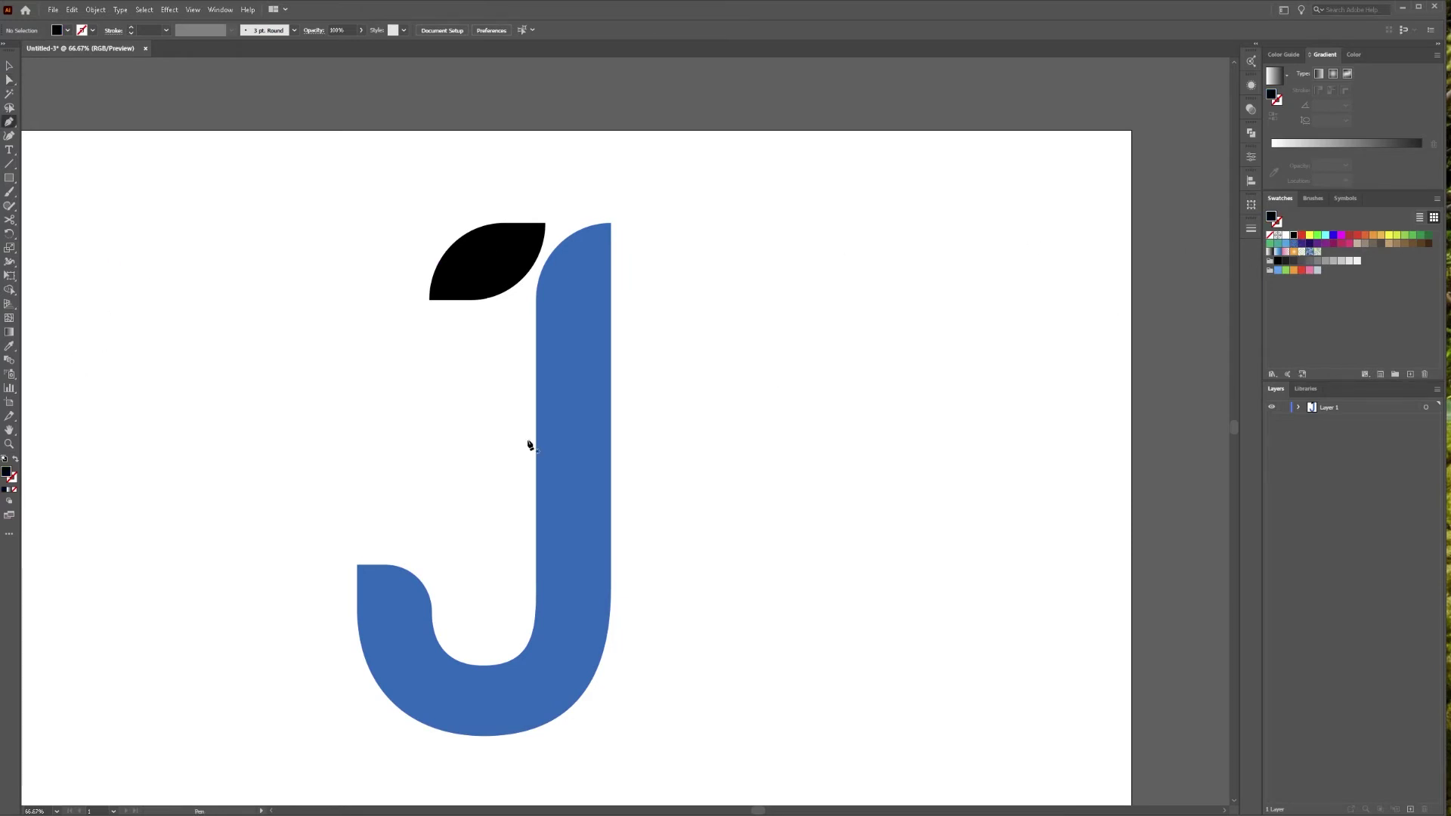
left_click(532, 559)
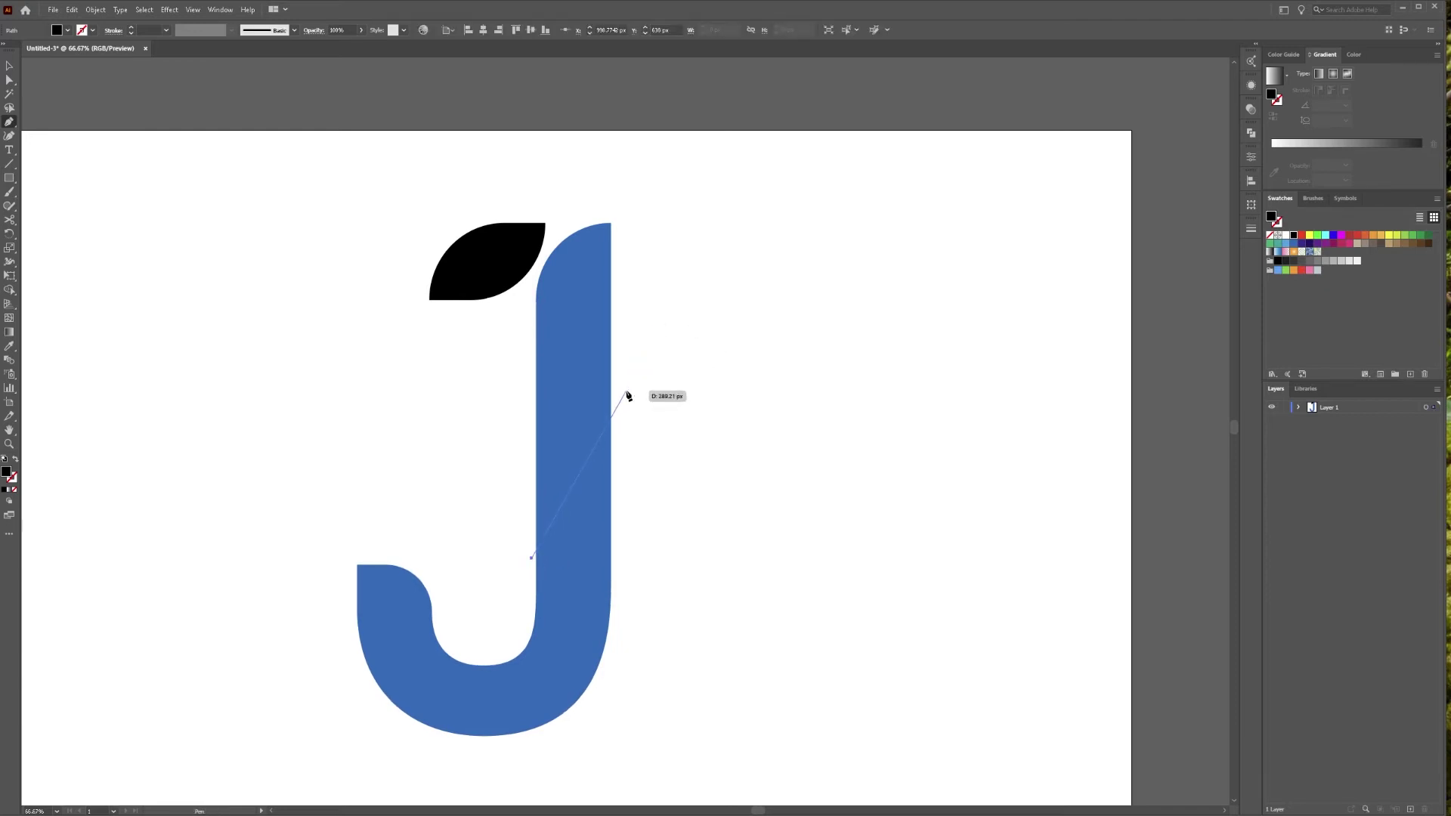
left_click_drag(614, 370, 663, 177)
key("ctrl+z")
mouse_move(531, 557)
left_mouse_down()
mouse_move(531, 602)
mouse_move(527, 579)
left_mouse_up()
key("ctrl+z")
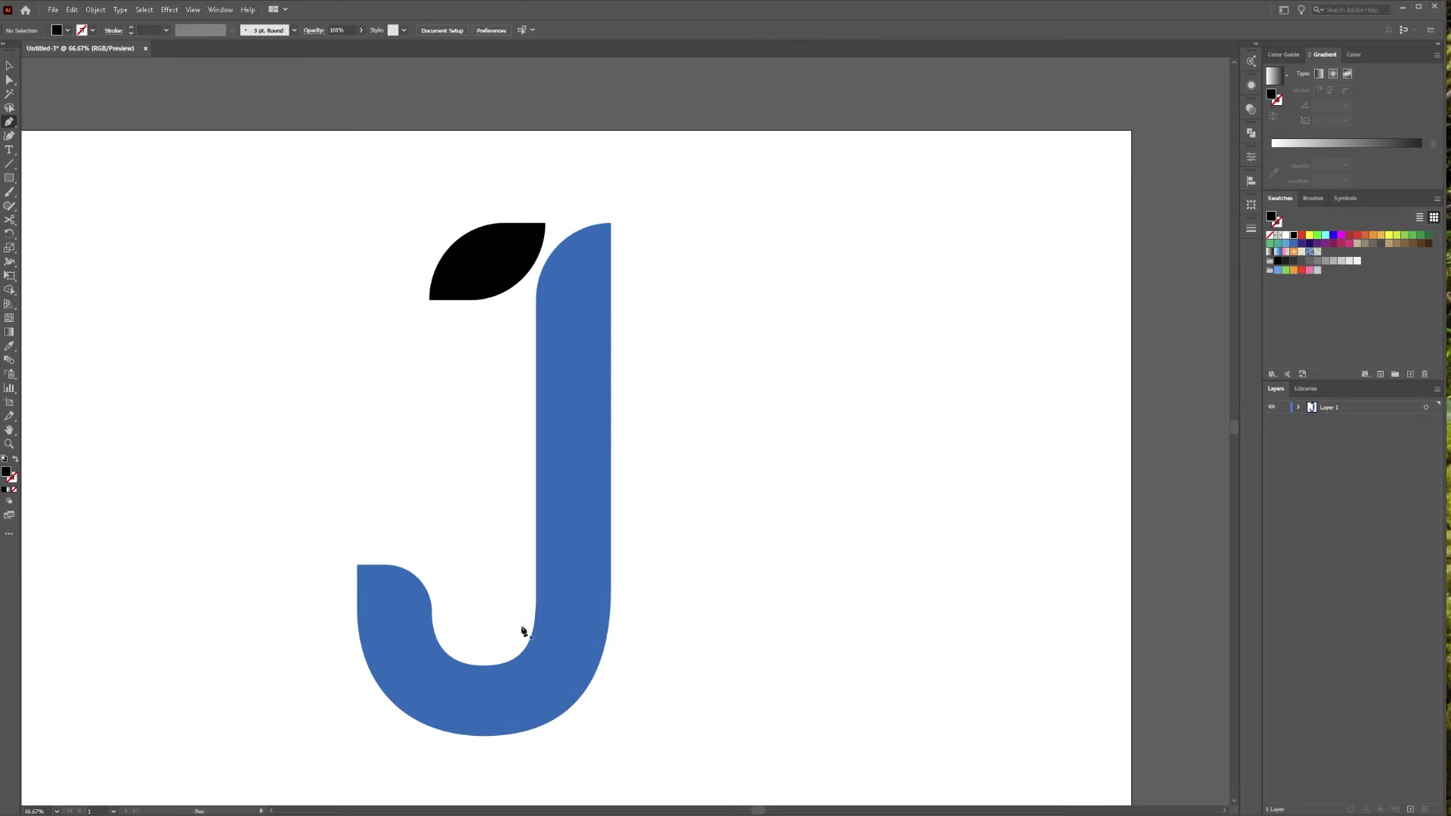
left_click_drag(462, 650, 621, 500)
left_click_drag(656, 344, 727, 262)
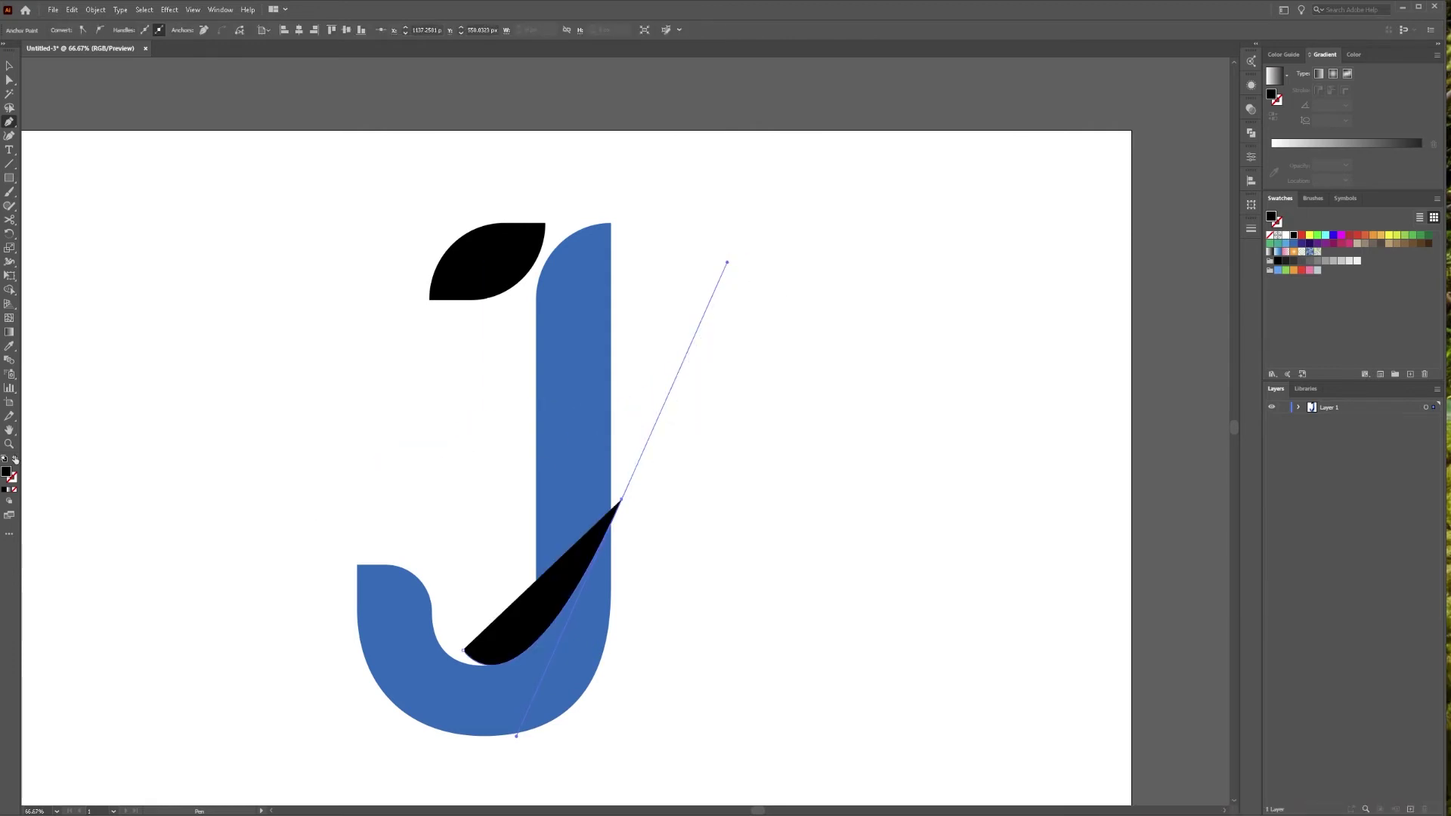
left_click(15, 459)
scroll(476, 657, "down", 3)
scroll(529, 639, "up", 4)
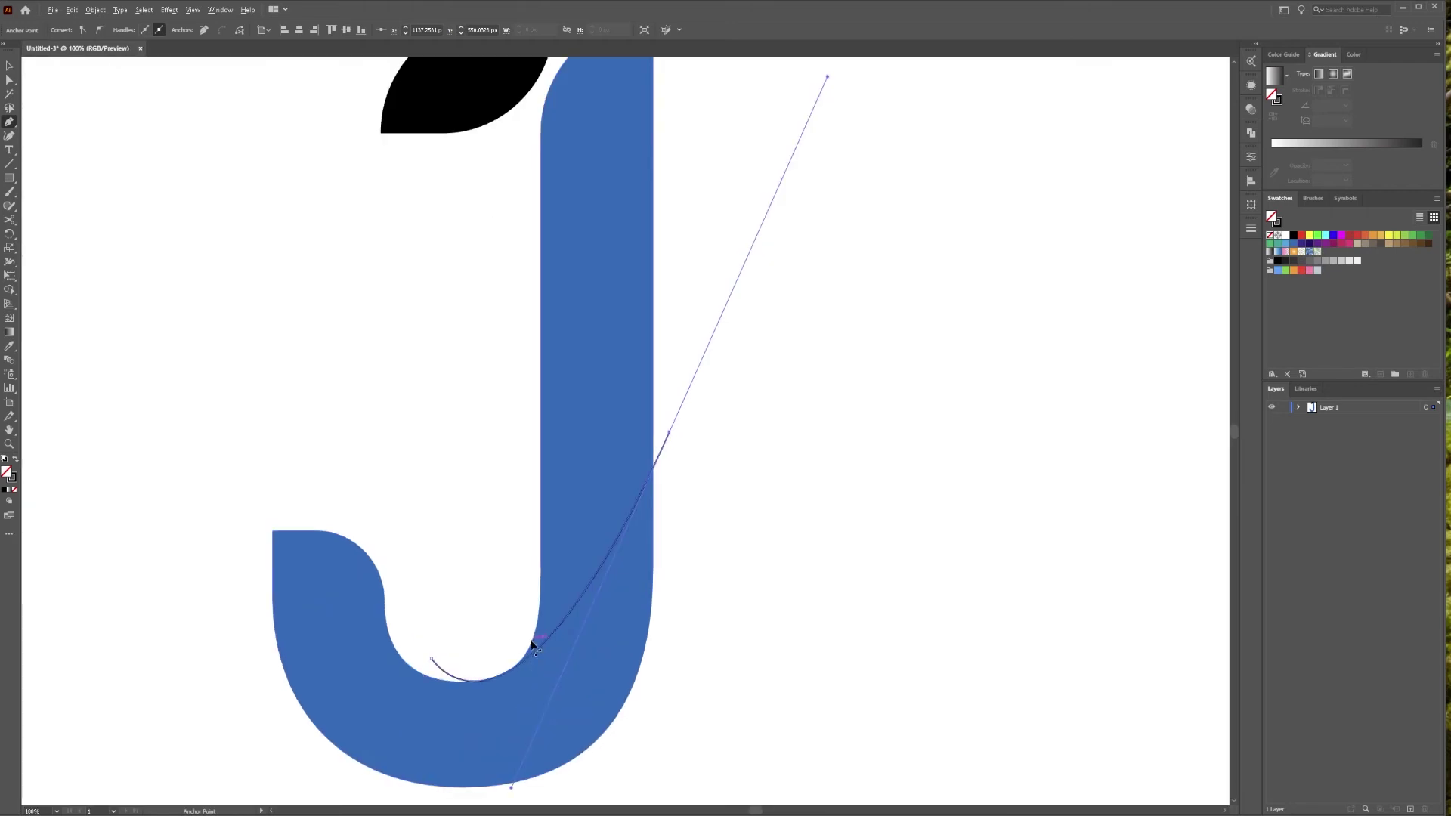
scroll(532, 643, "down", 2)
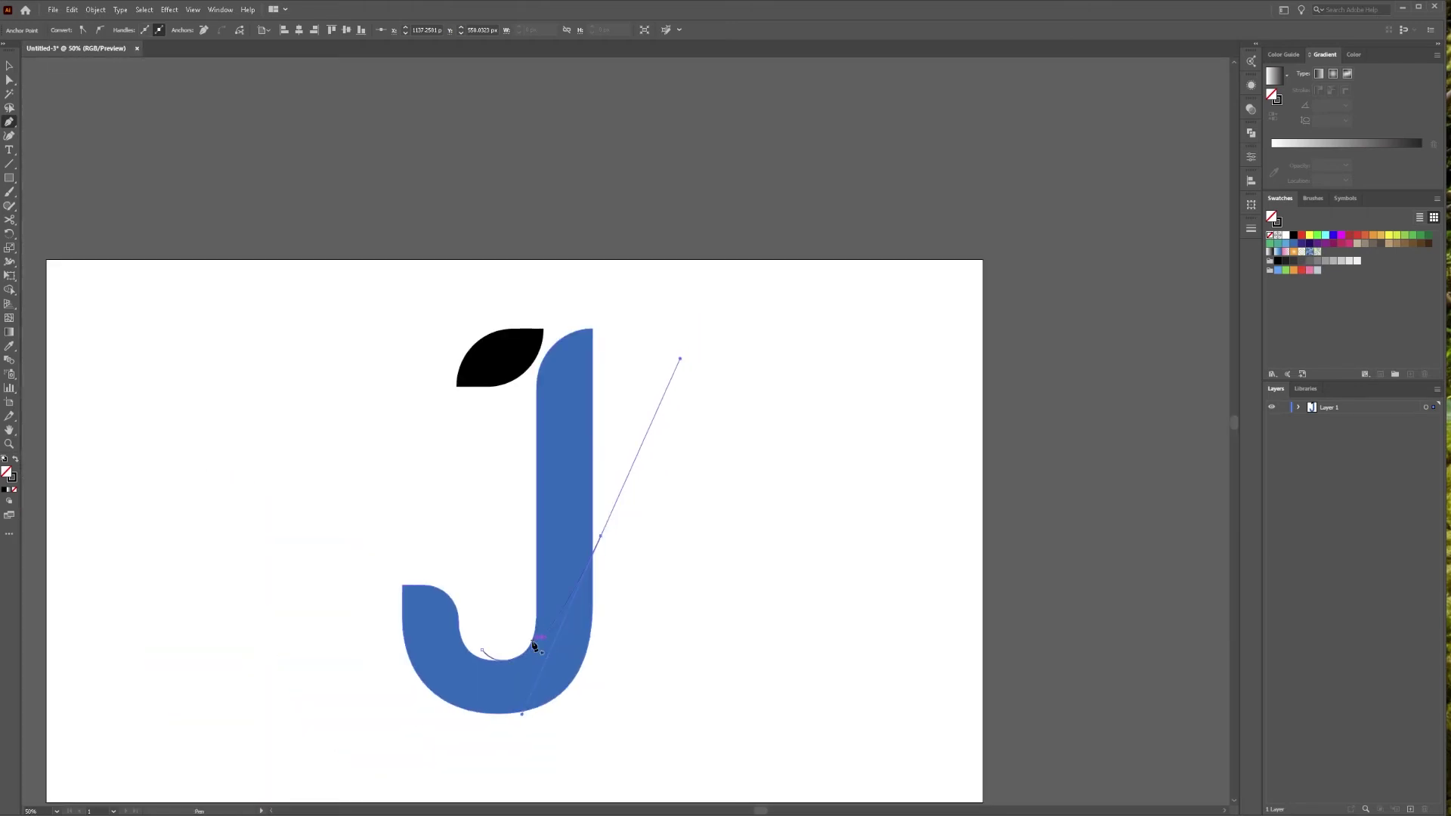
Divide the J along the curve with Pathfinder Divide and ungroup the resulting pieces
key("v")
left_click(432, 588, "shift")
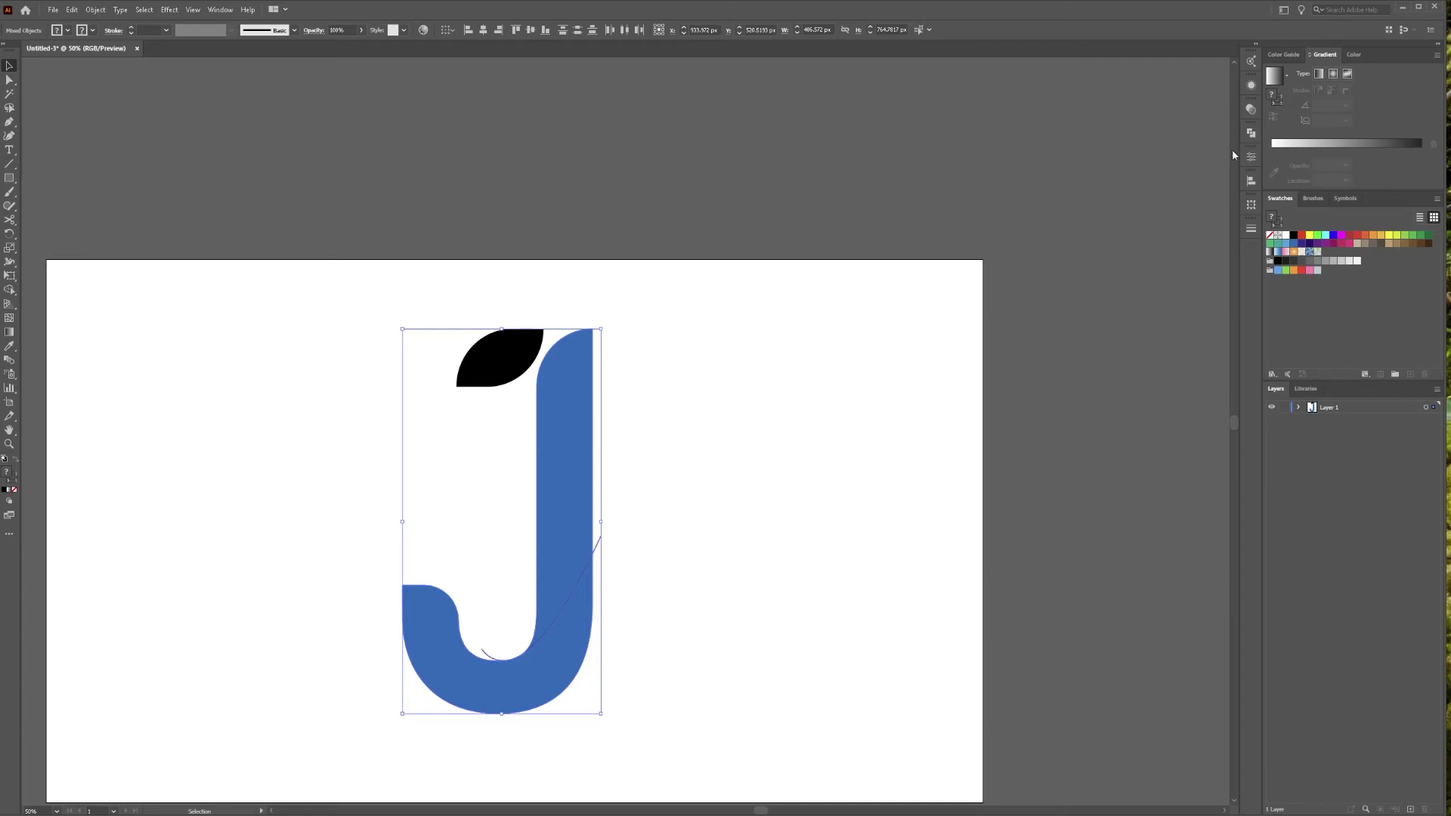
left_click(1250, 133)
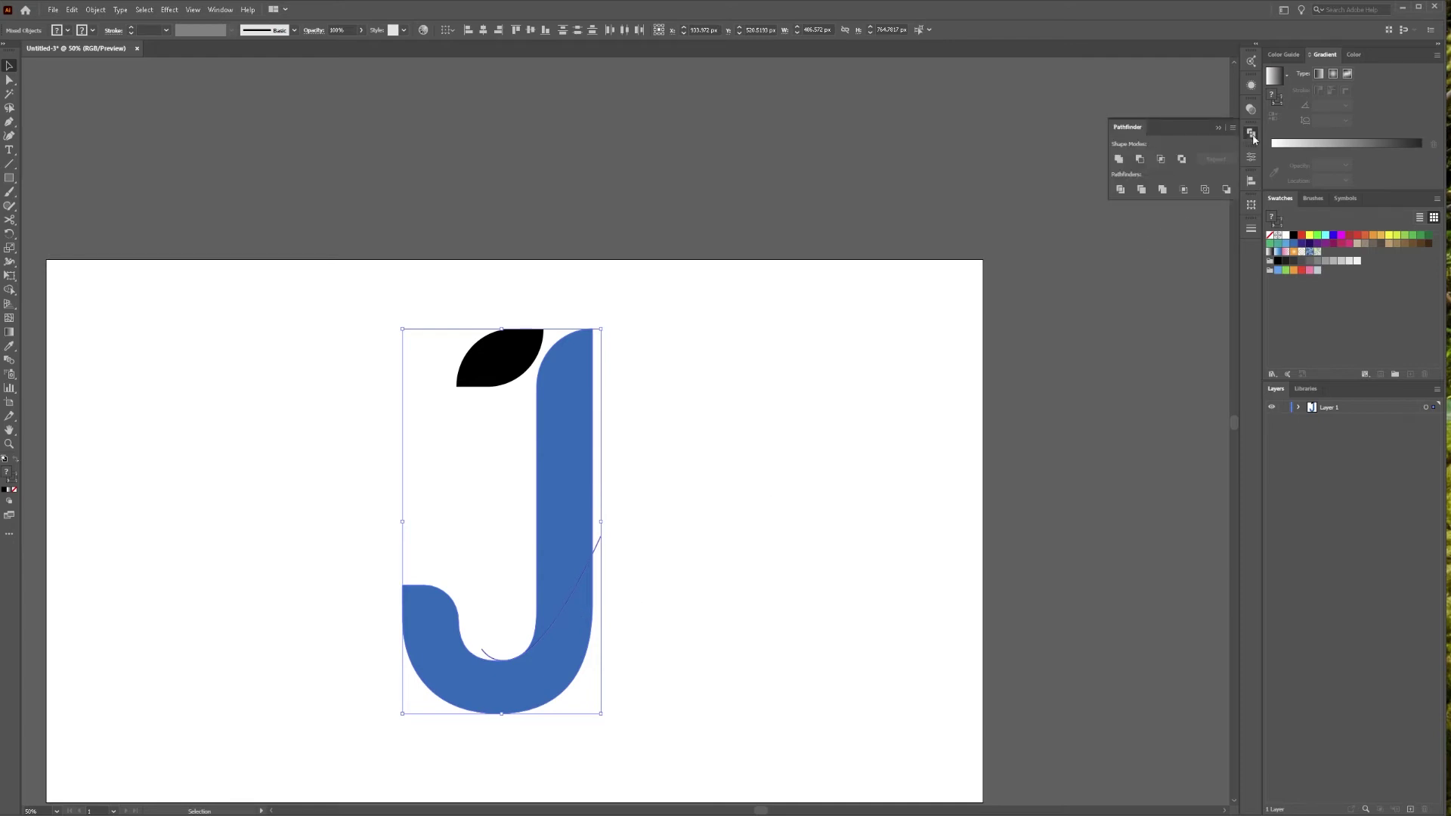
left_click(1121, 189)
right_click(585, 618)
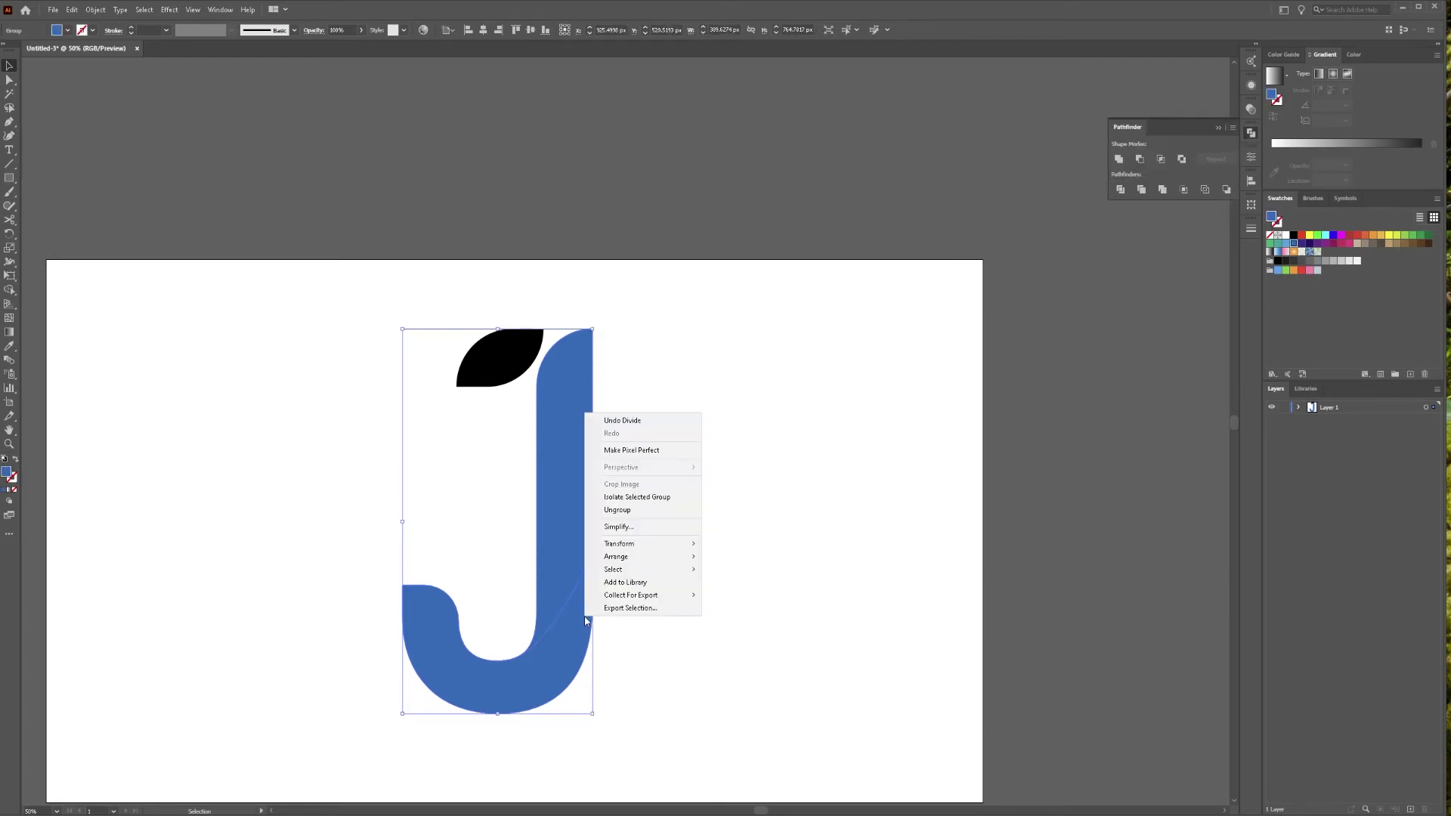
left_click(624, 511)
Check the separate stem and hook pieces and zoom to 66.67% so the whole J fits
left_click(622, 506)
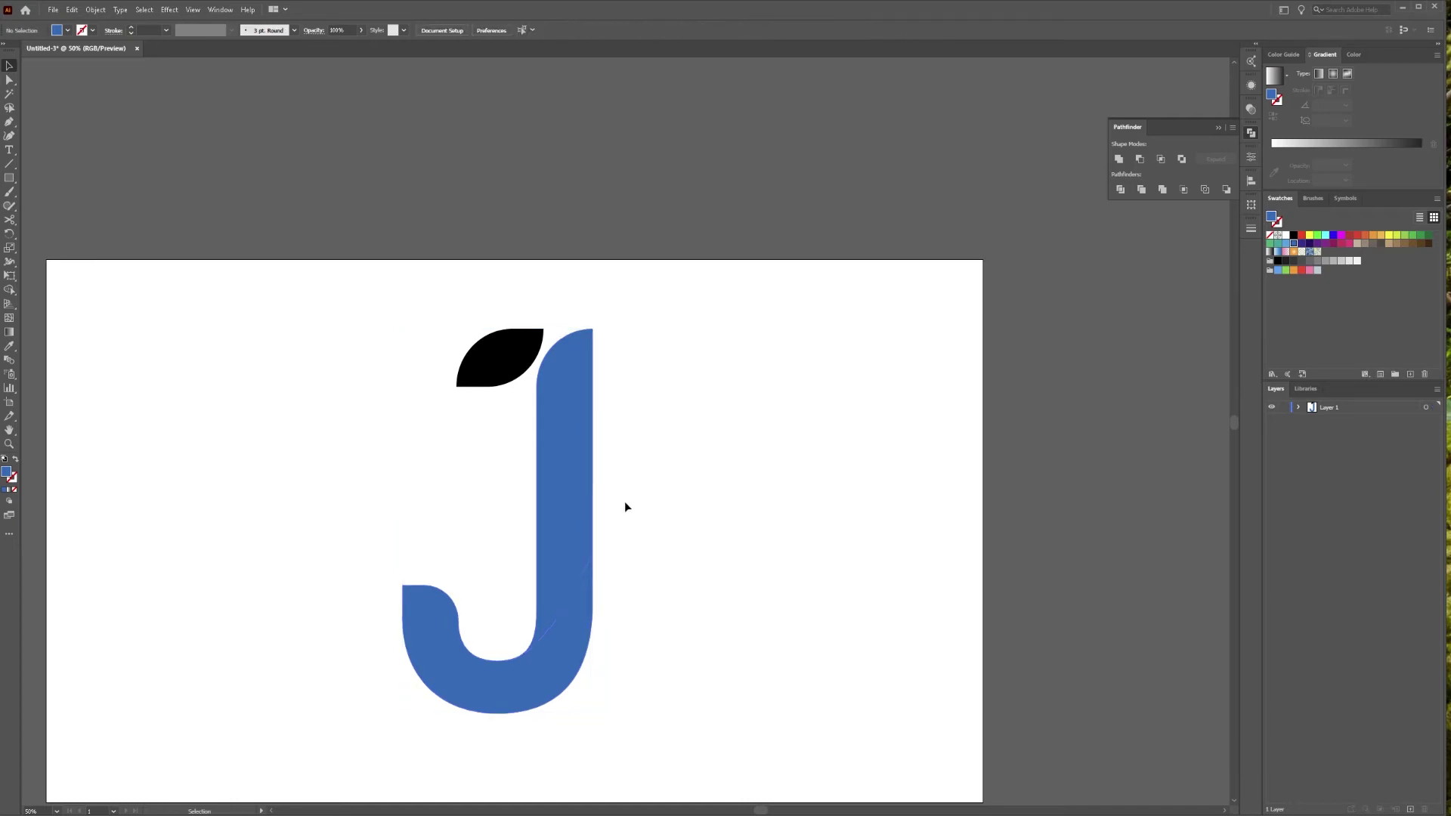
left_click(568, 557)
left_click(541, 638)
left_click(570, 545)
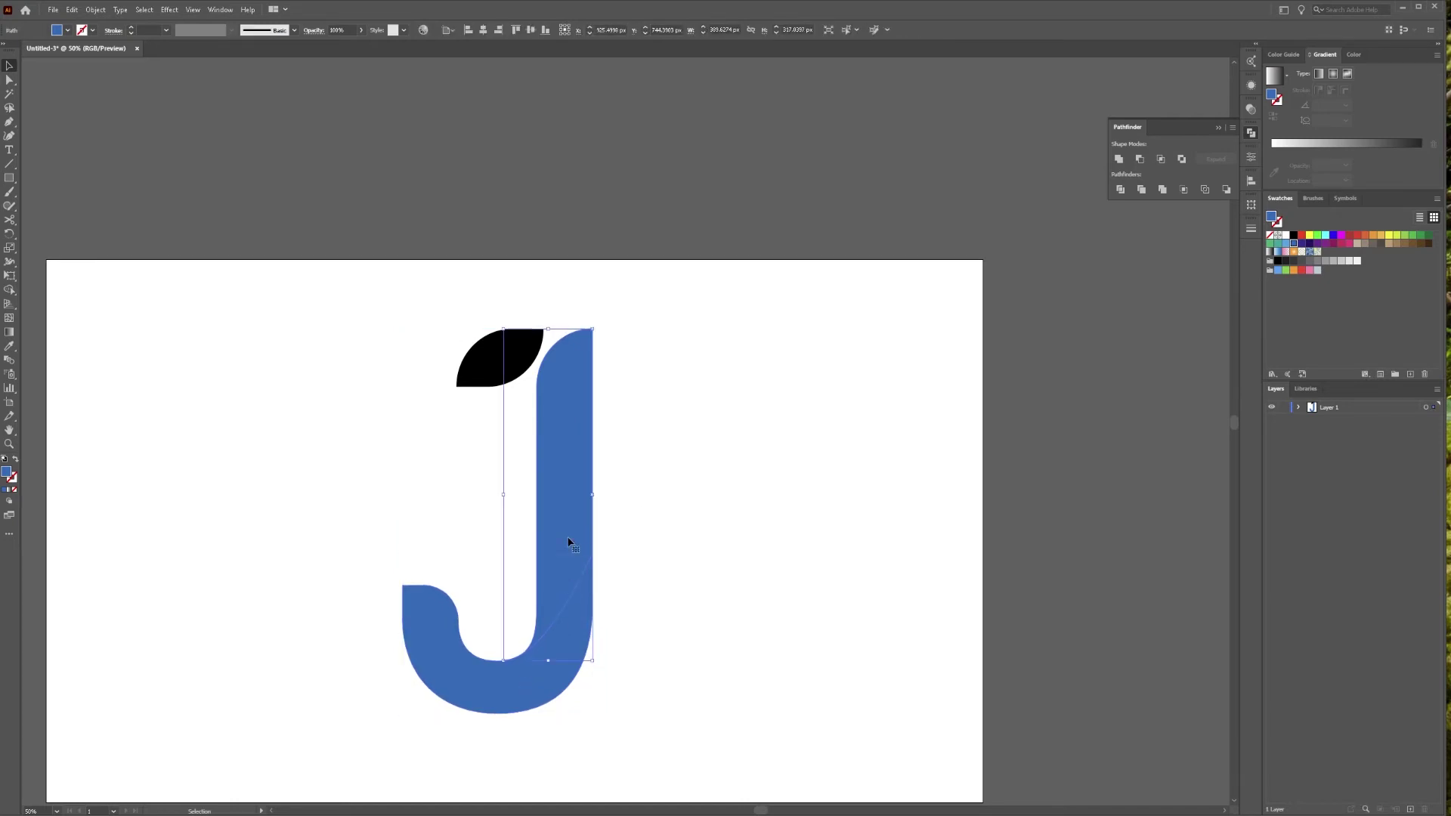
left_click(494, 696)
key("ctrl+=")
left_click_drag(809, 389, 817, 367)
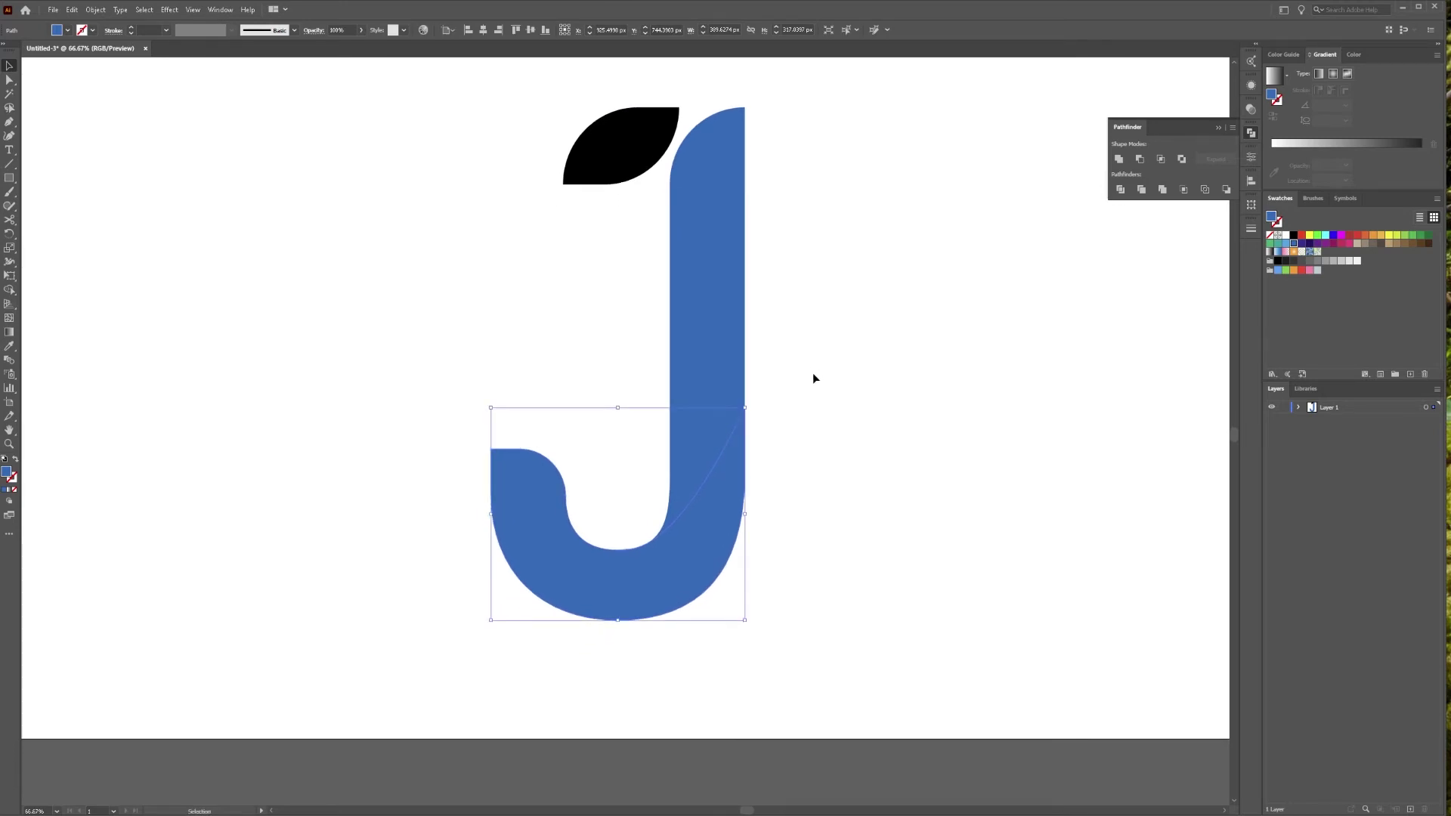
left_click(800, 398)
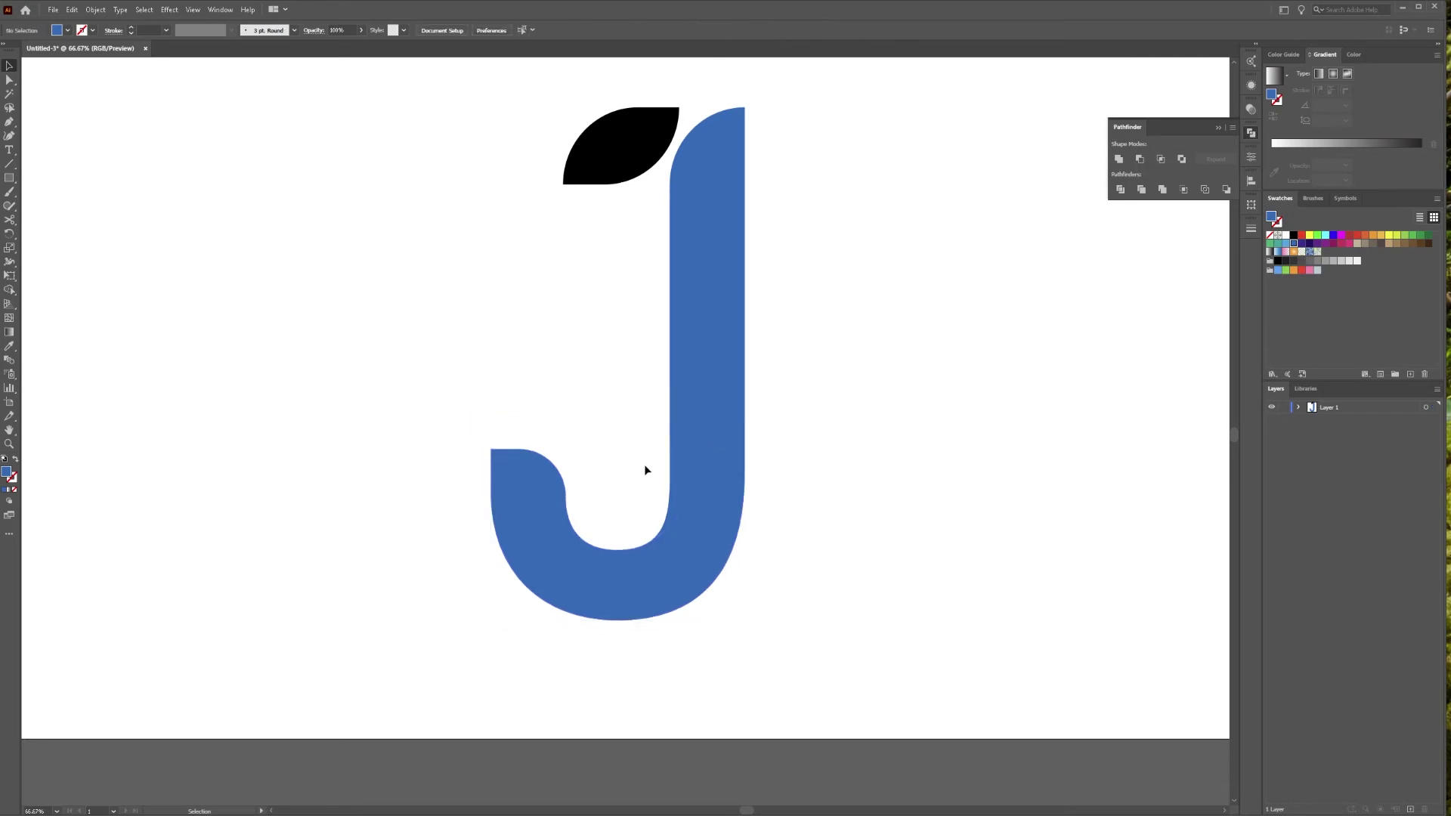
Fill the stem piece with a gradient from a light blue left stop to a dark purple right stop
left_click(738, 265)
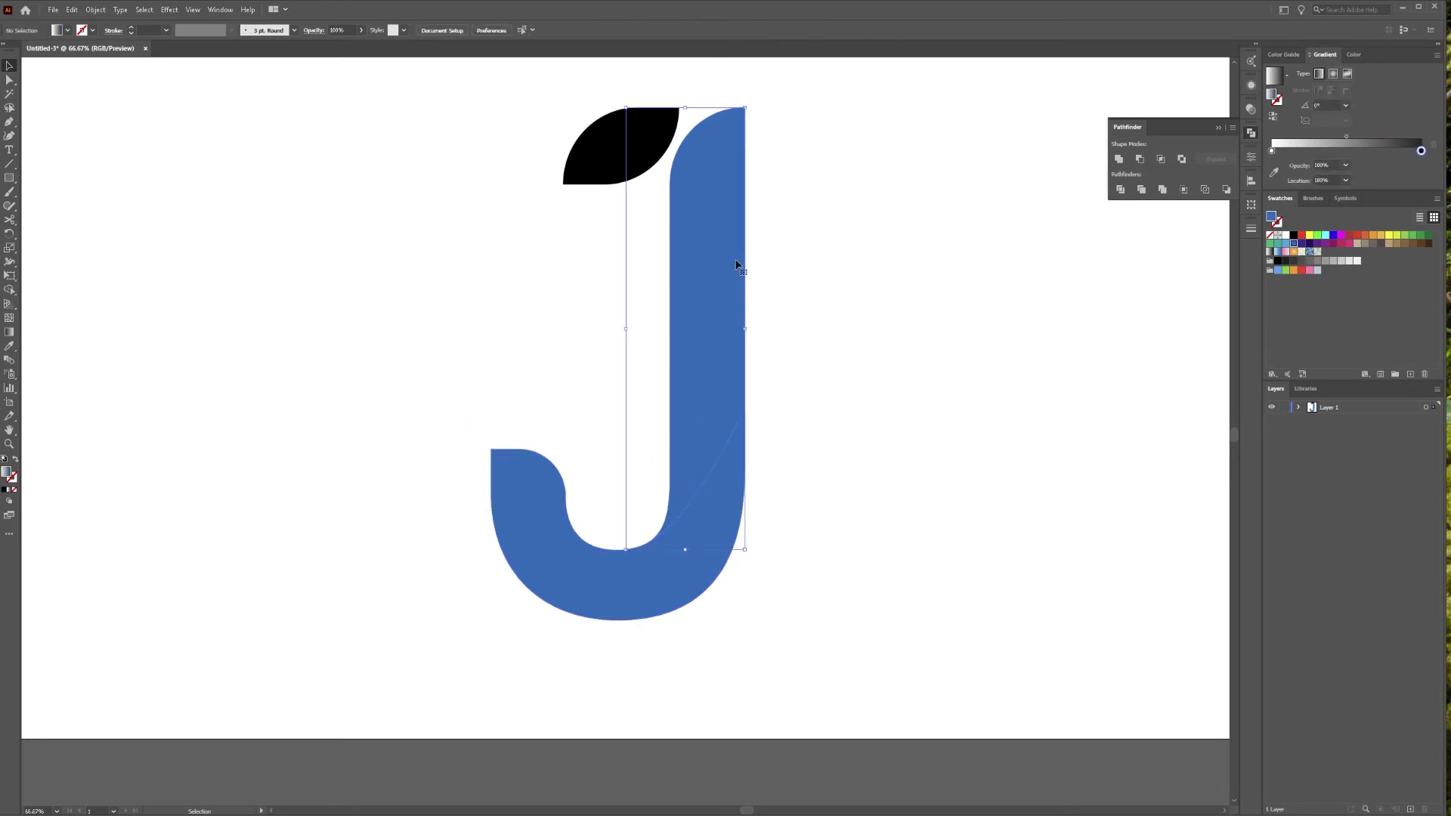
left_click(1271, 77)
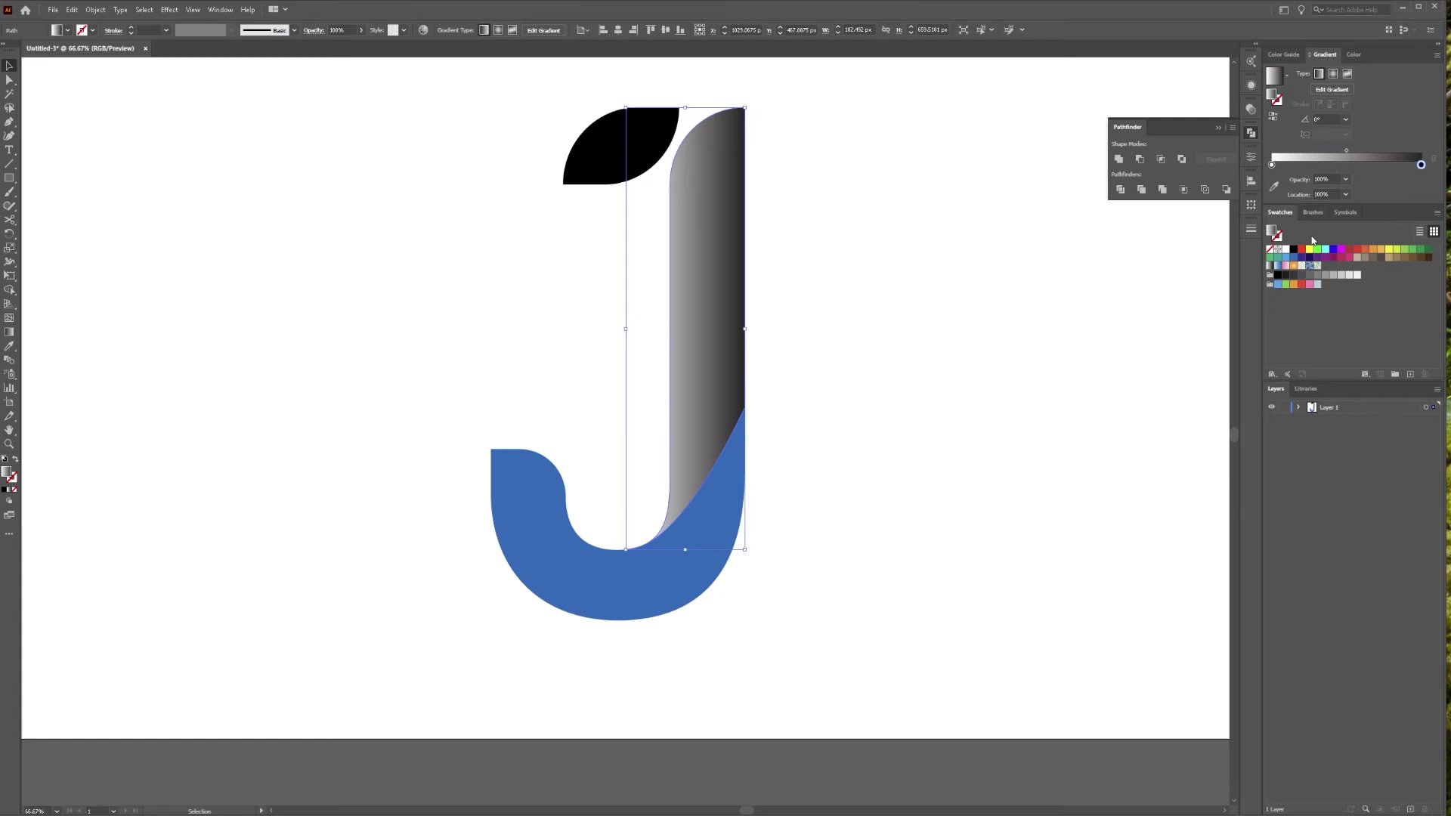
left_click(1274, 189)
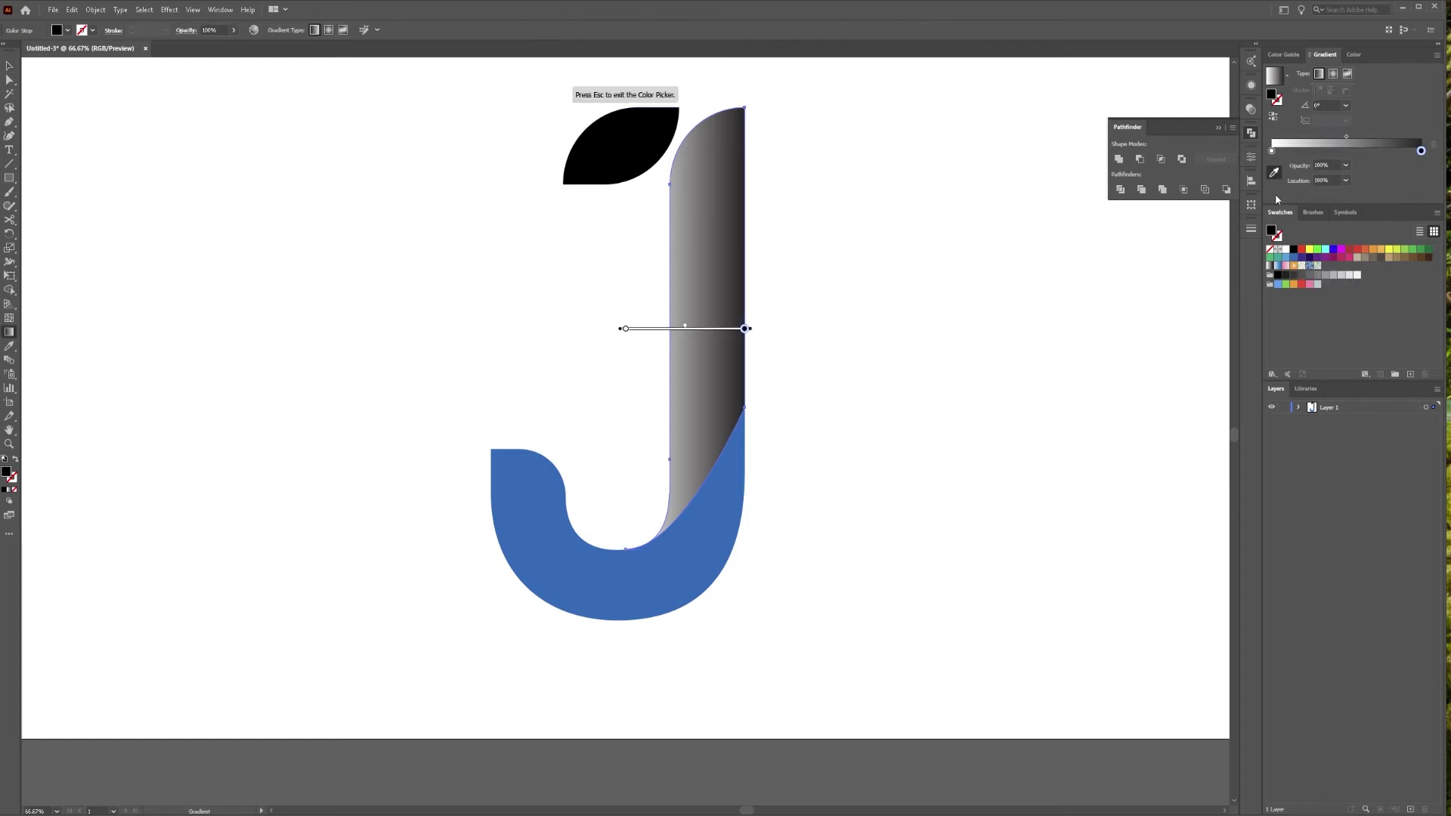
left_click(1286, 244)
left_click(1293, 243)
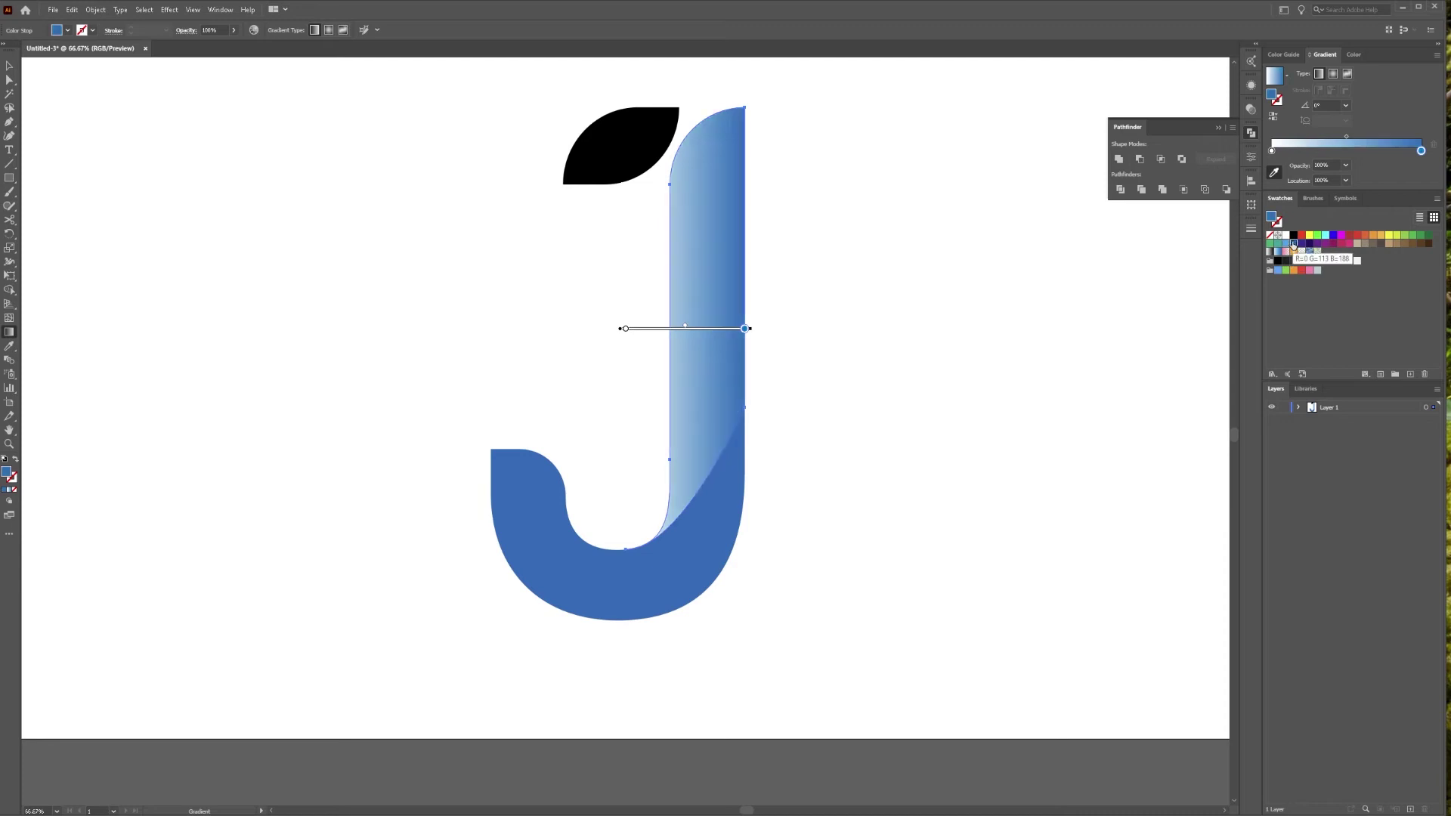
left_click(1270, 151)
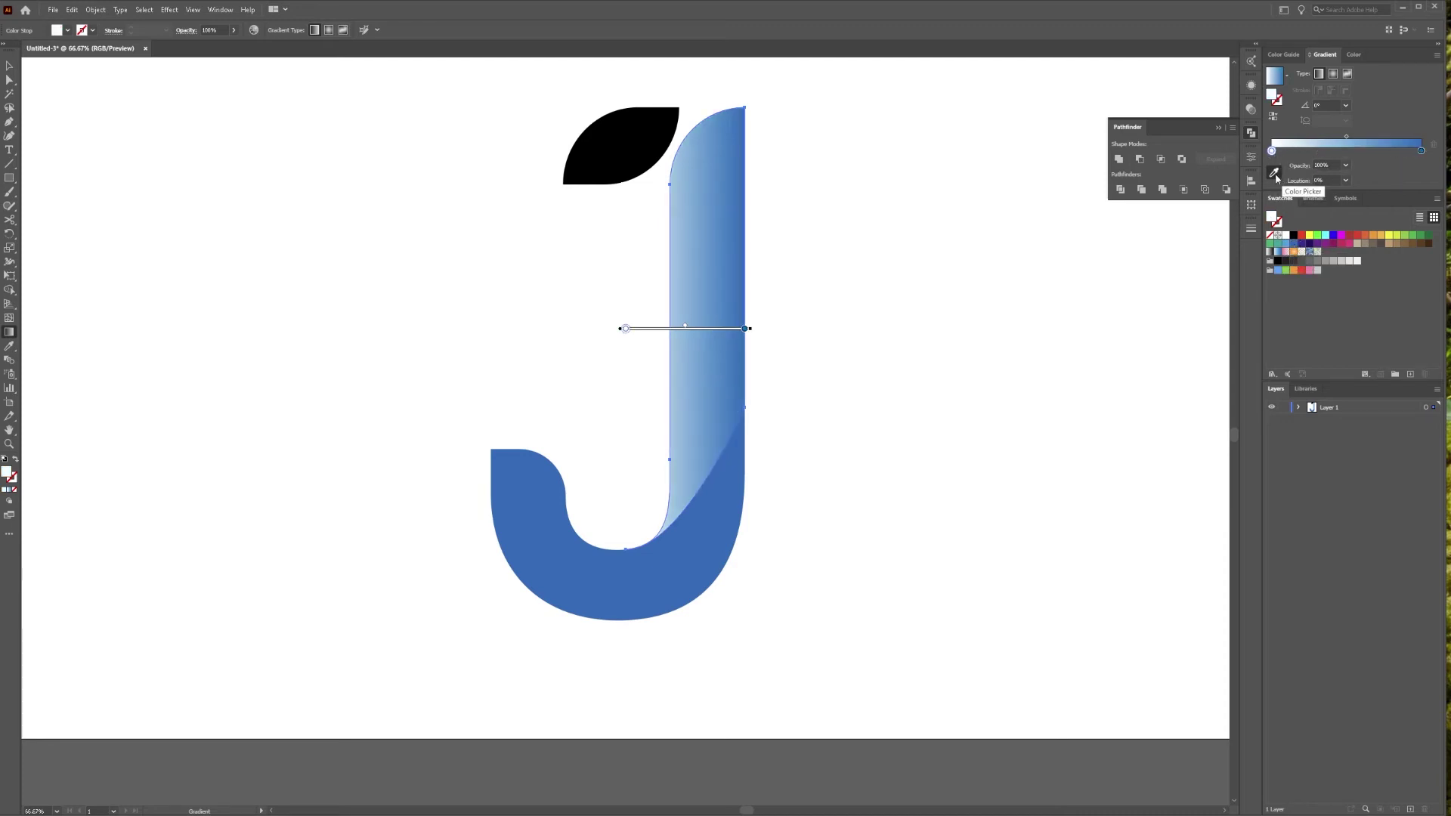
left_click(1285, 242)
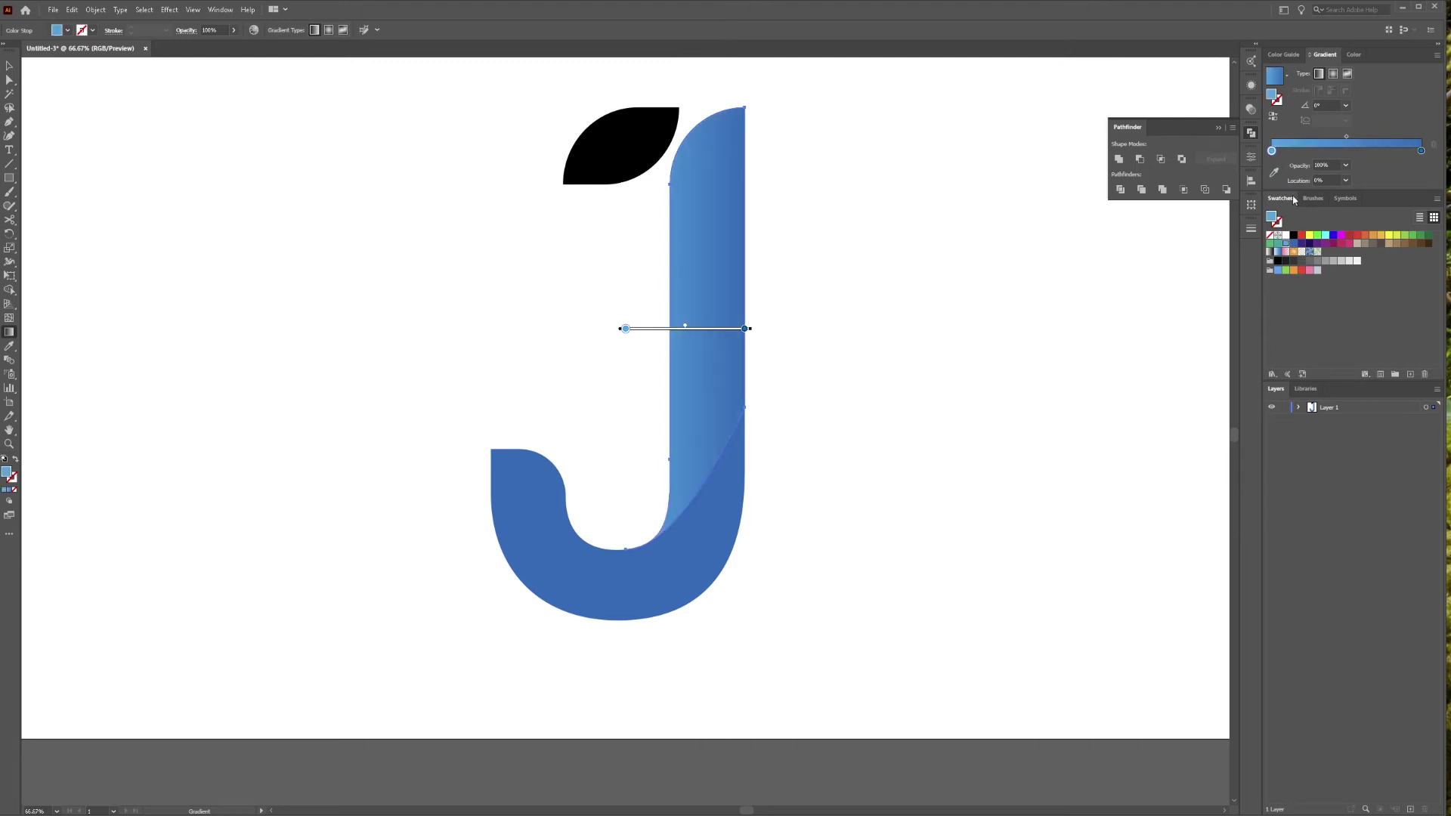
left_click(1419, 150)
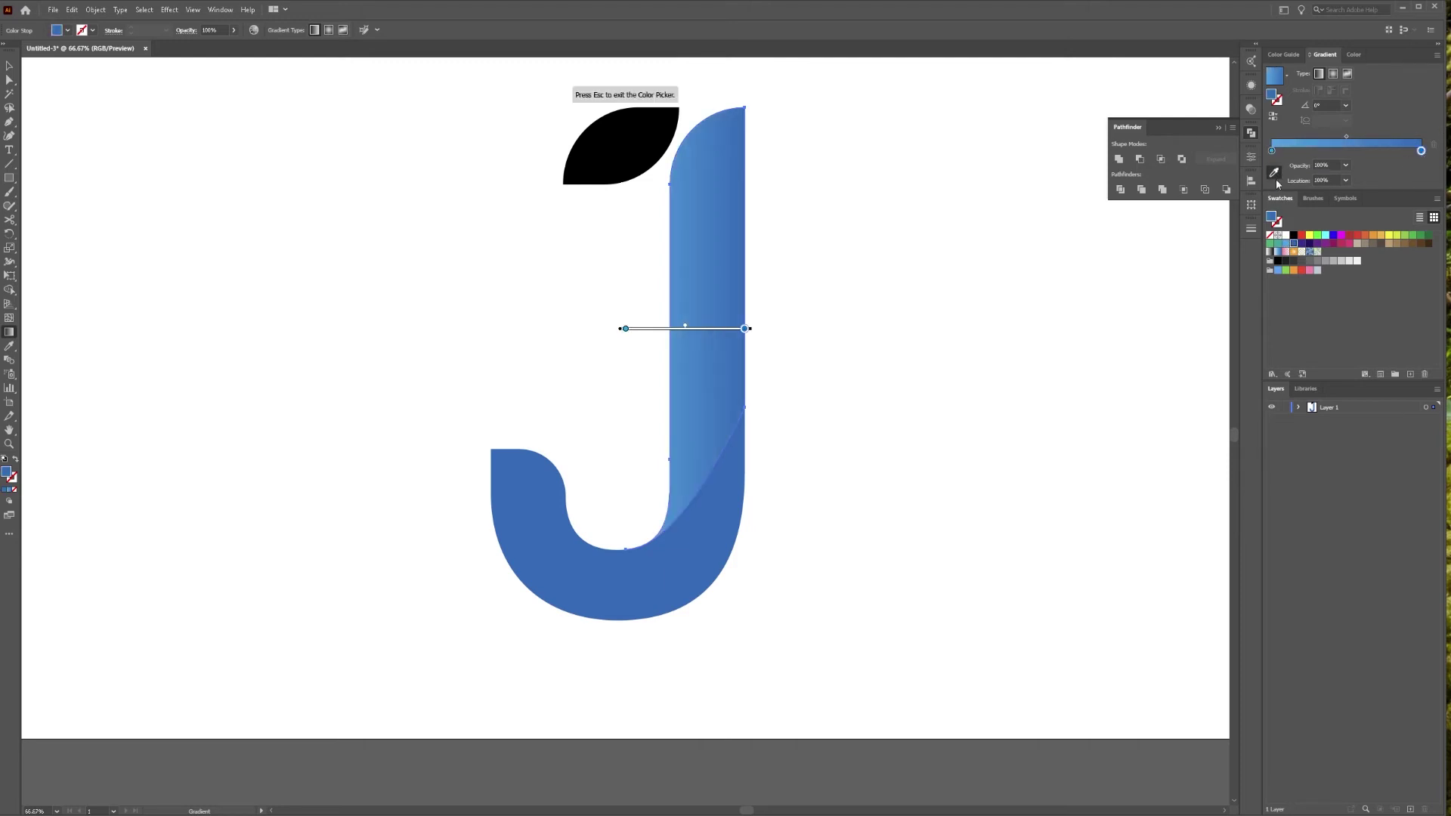
left_click(1305, 244)
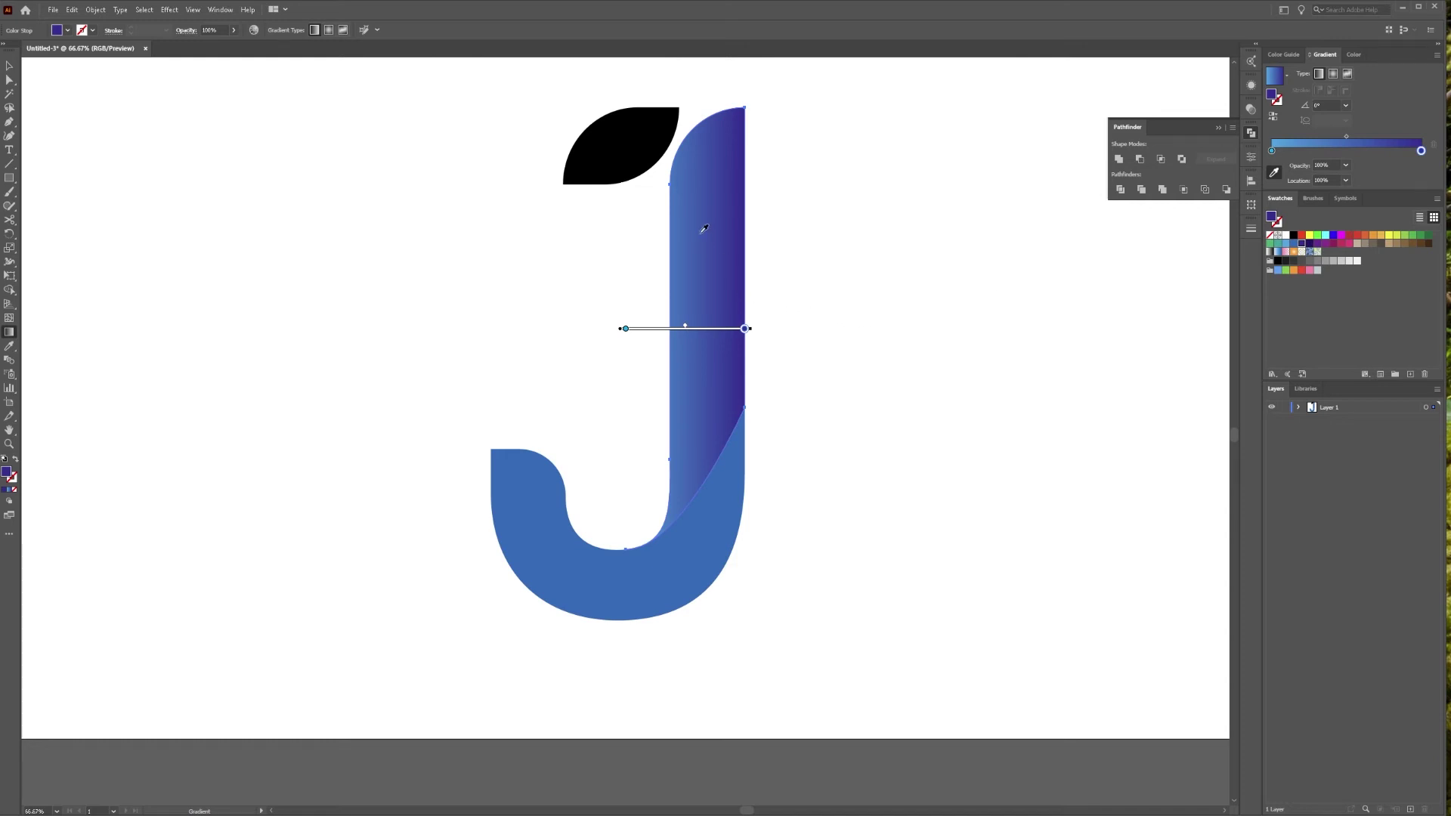
Angle the stem's gradient diagonally, light at the top to dark at the bottom
key("v")
left_click(558, 254)
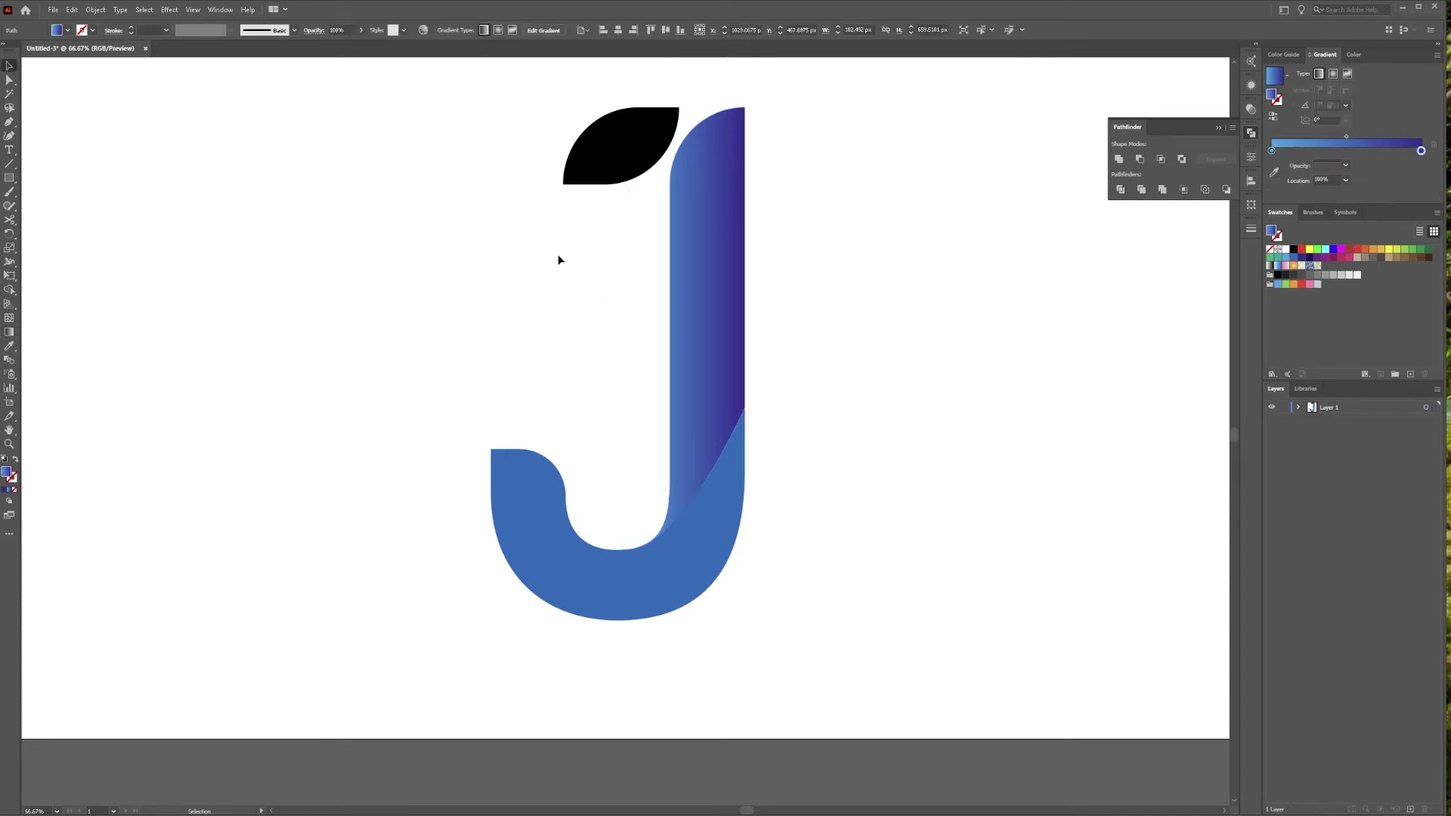
left_click(719, 269)
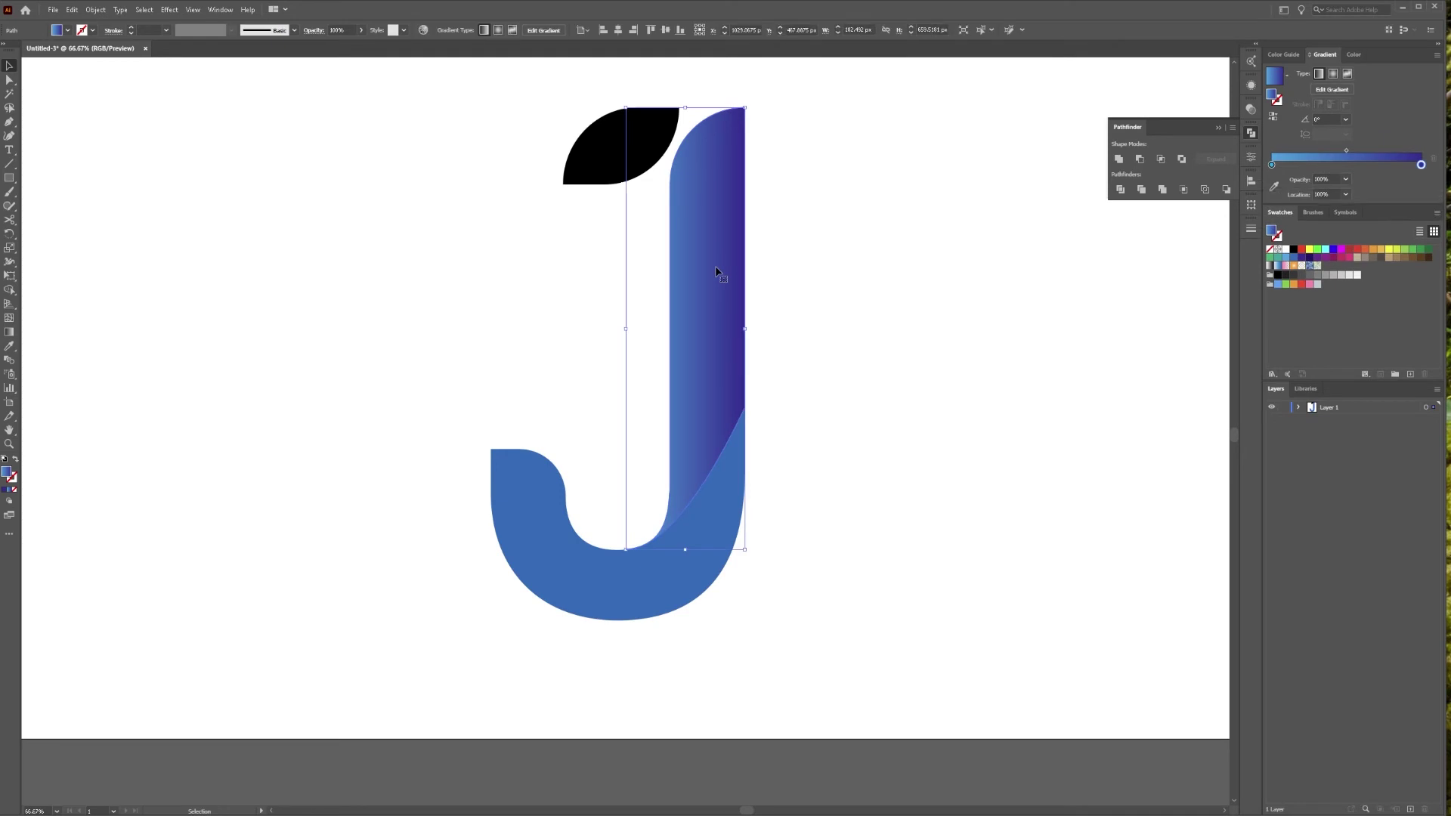
key("g")
left_click_drag(694, 181, 783, 408)
left_click_drag(633, 207, 736, 450)
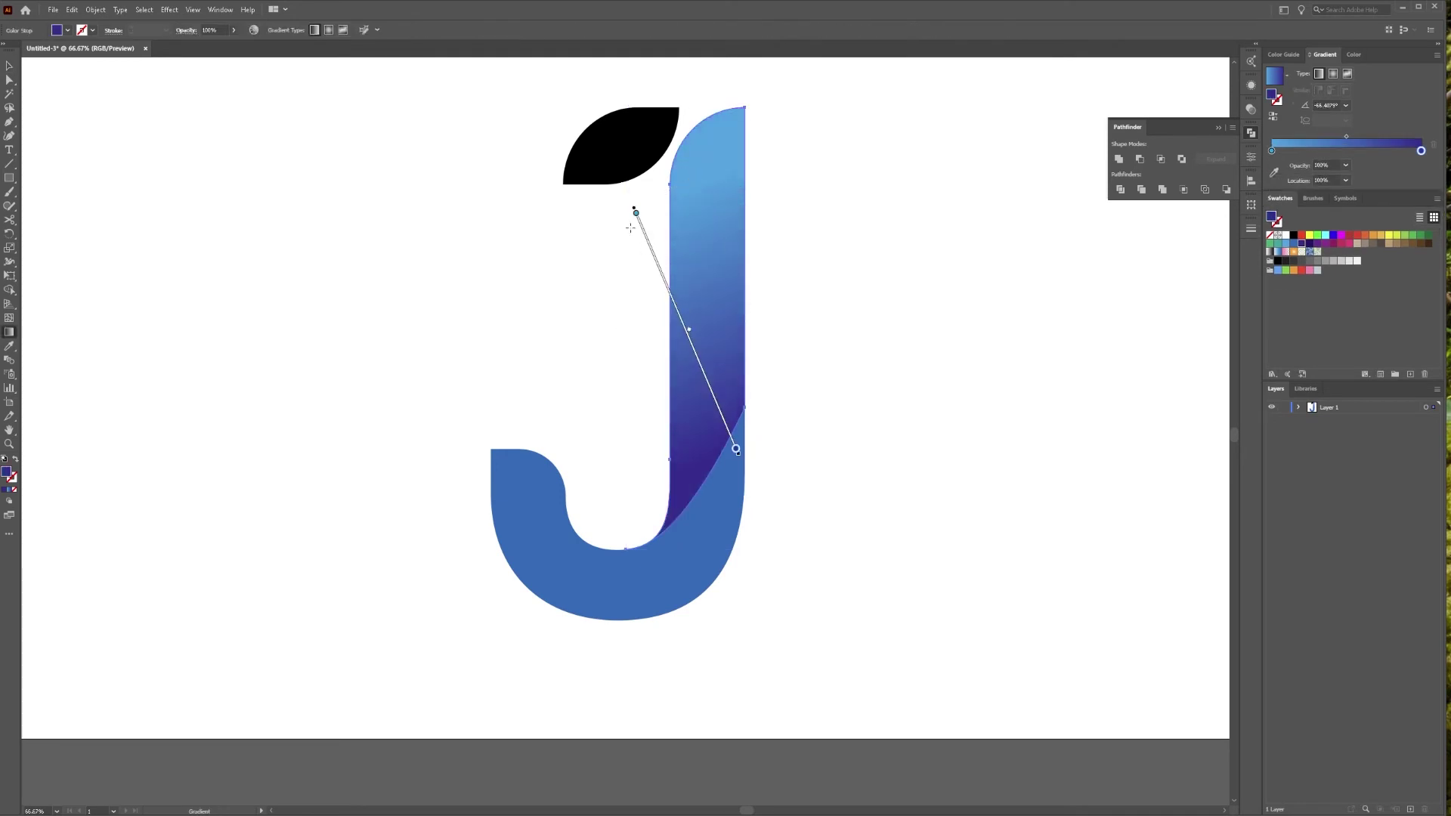
left_click(637, 216)
left_click_drag(549, 134, 786, 489)
mouse_move(573, 214)
left_mouse_down()
mouse_move(690, 333)
mouse_move(733, 517)
left_mouse_up()
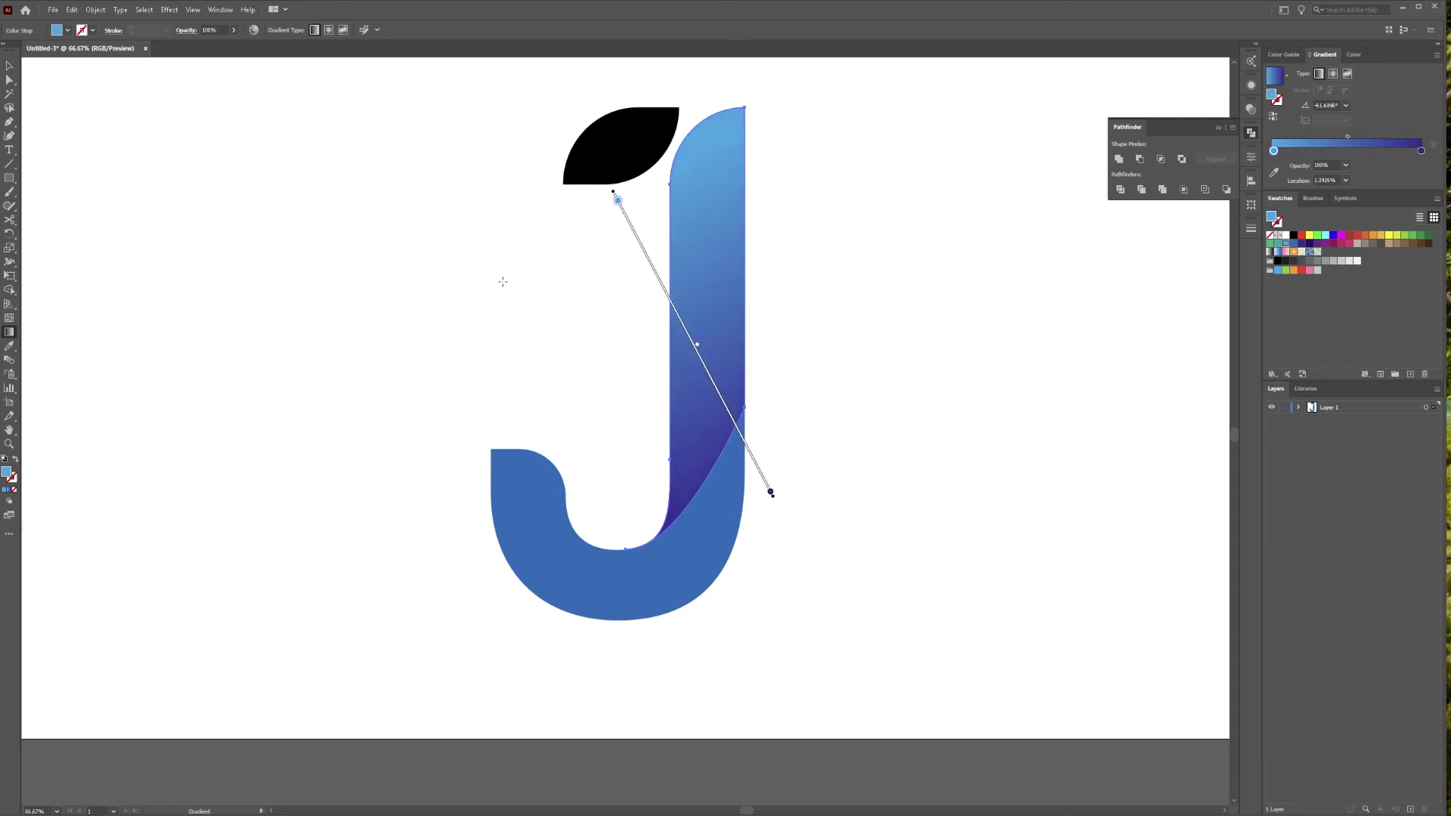
Copy the stem's gradient onto the hook with the Eyedropper and run it dark left to light right
key("v")
left_click(594, 355)
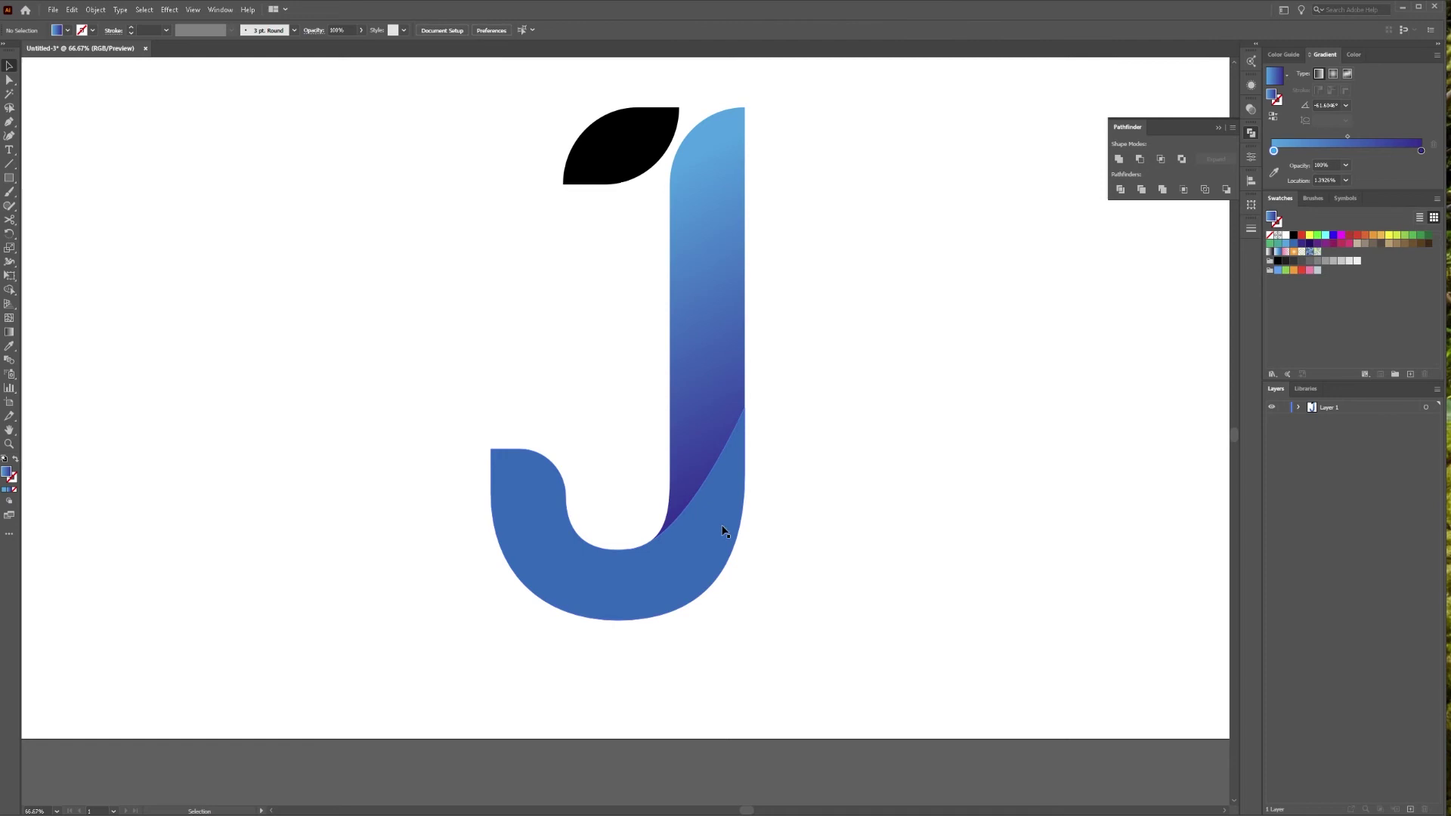
left_click(704, 547)
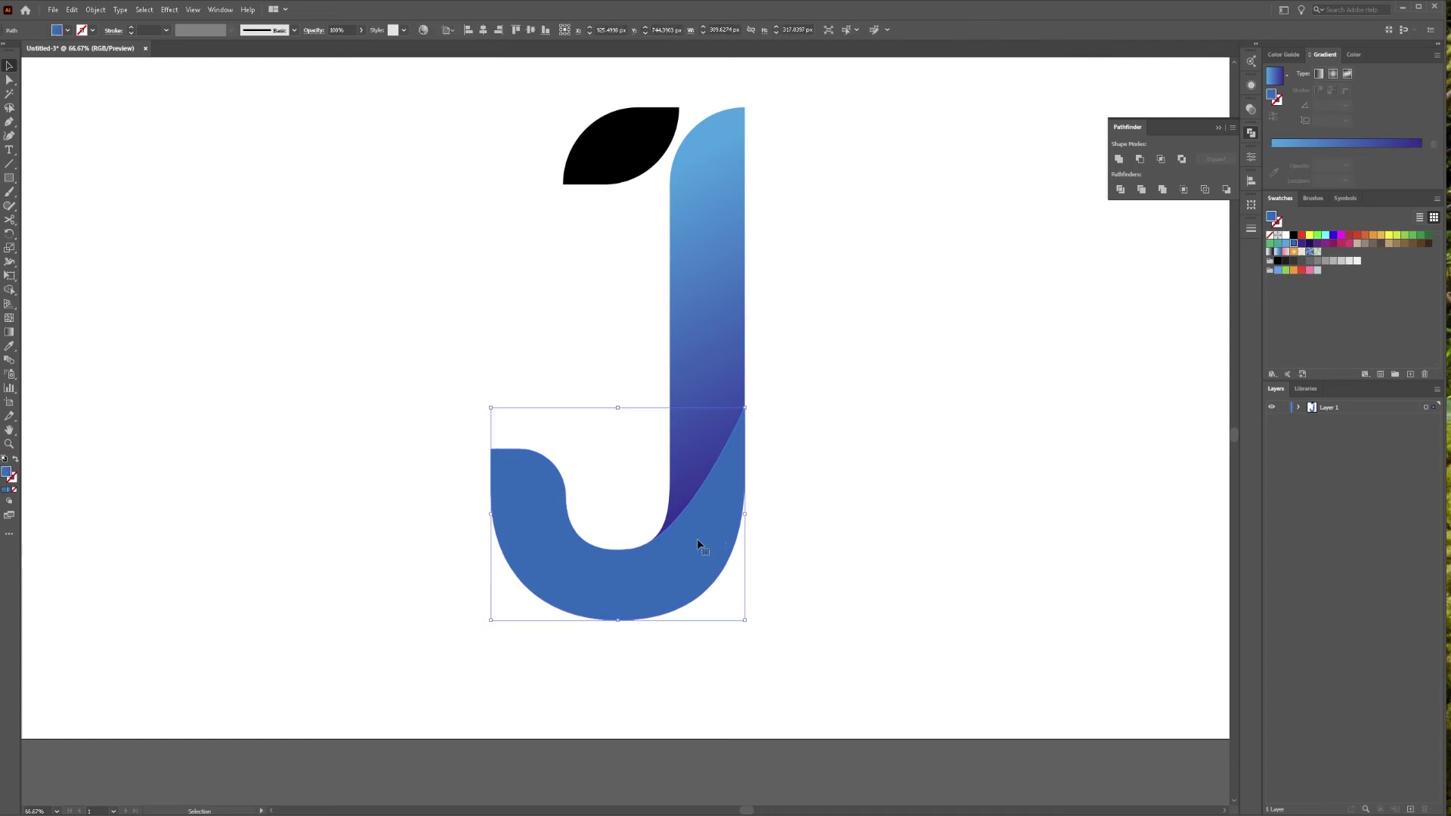
key("i")
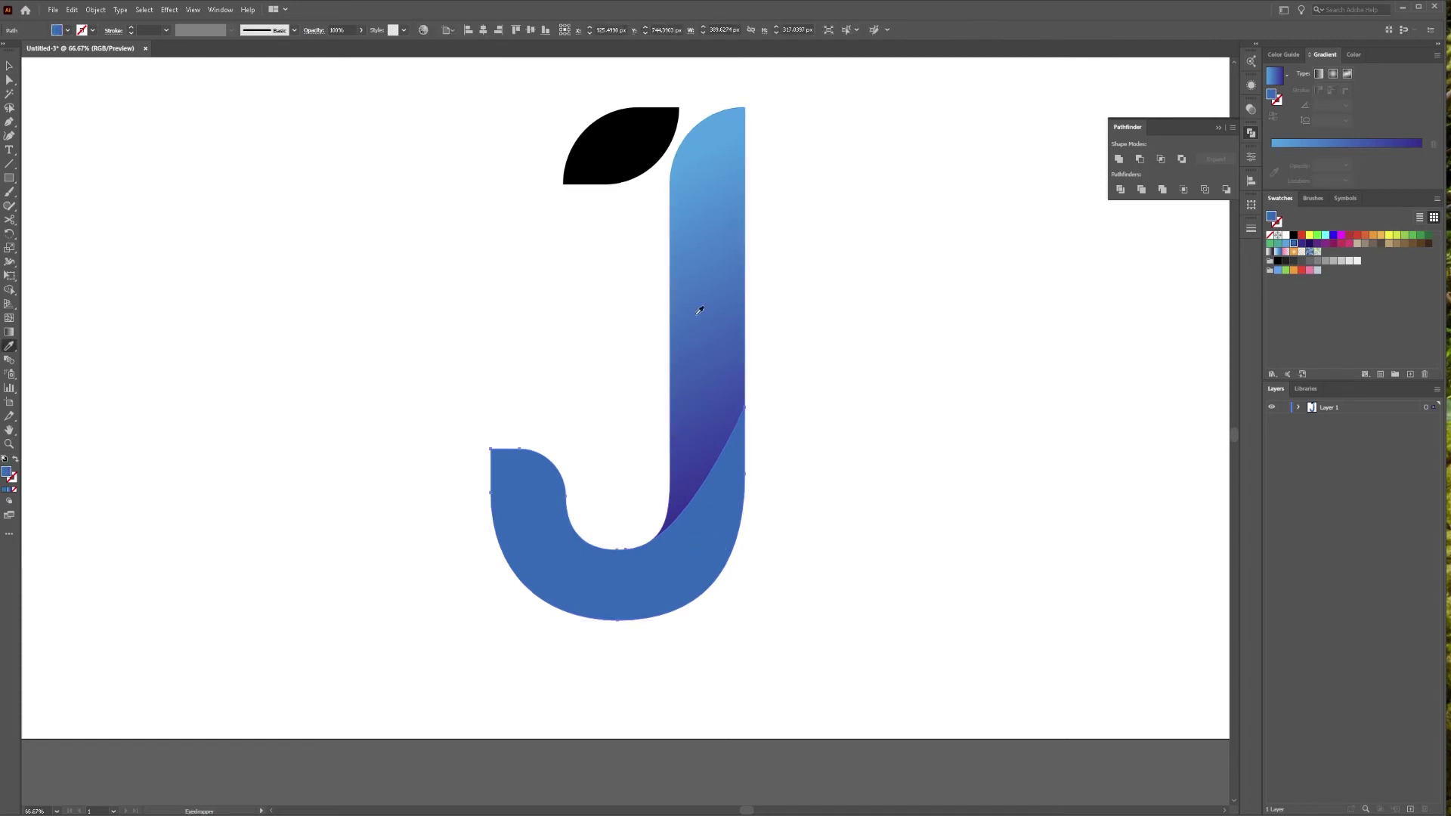
left_click(711, 295)
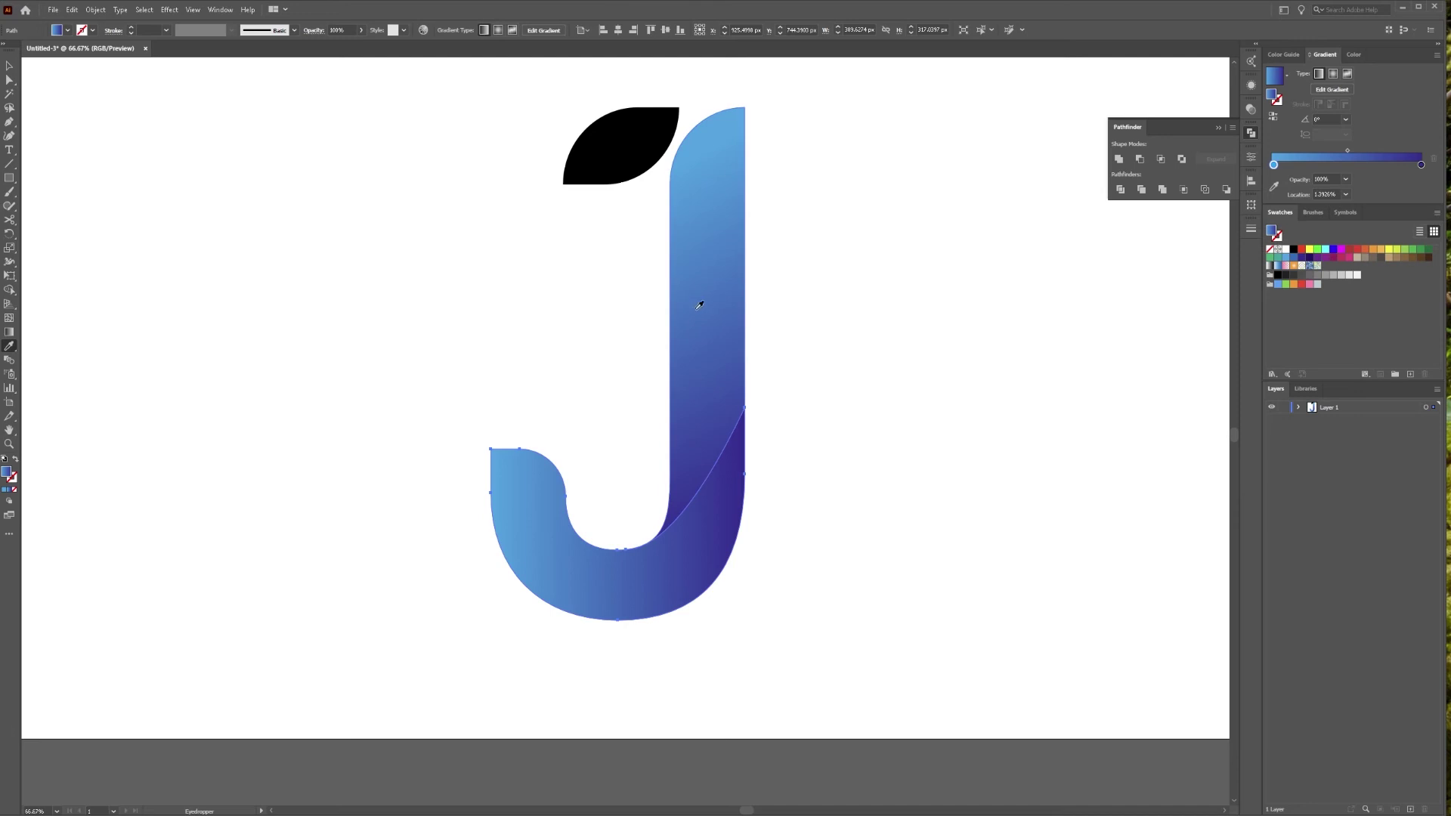
key("g")
mouse_move(776, 563)
left_mouse_down()
mouse_move(559, 502)
mouse_move(487, 429)
mouse_move(605, 532)
mouse_move(527, 428)
left_mouse_up()
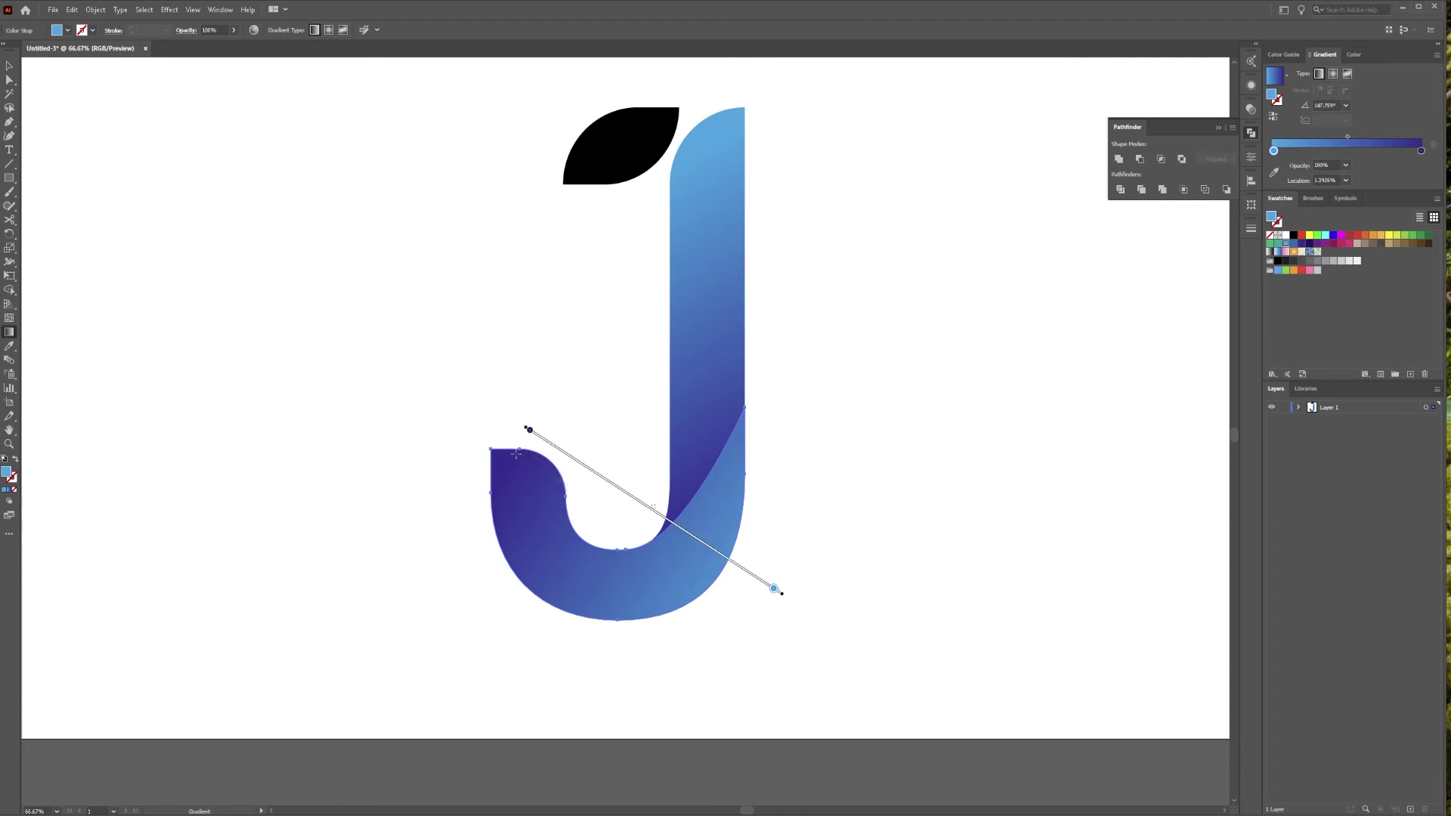
key("v")
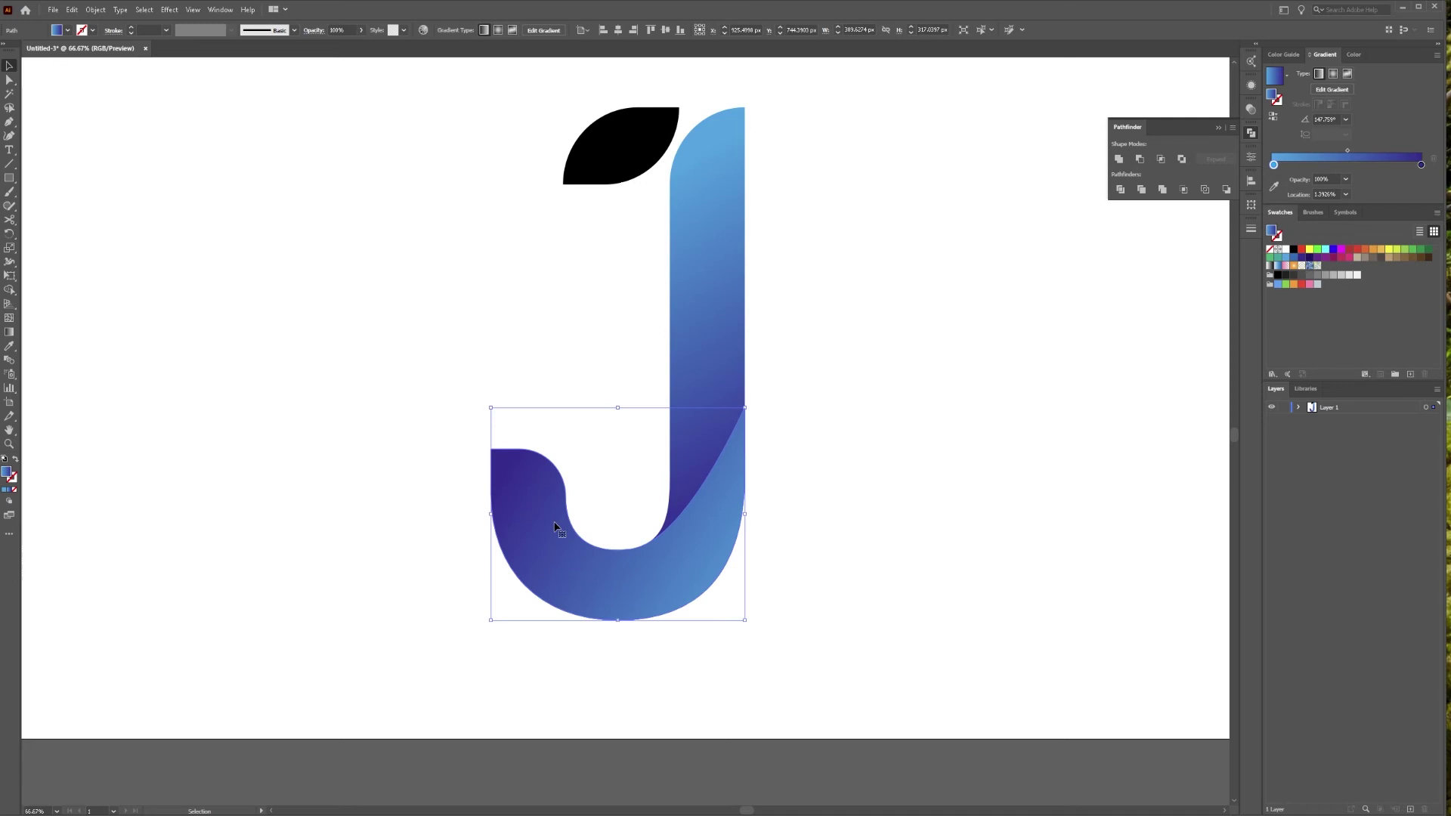
Give the hook piece a solid black stroke with a 5 pt weight
key("a")
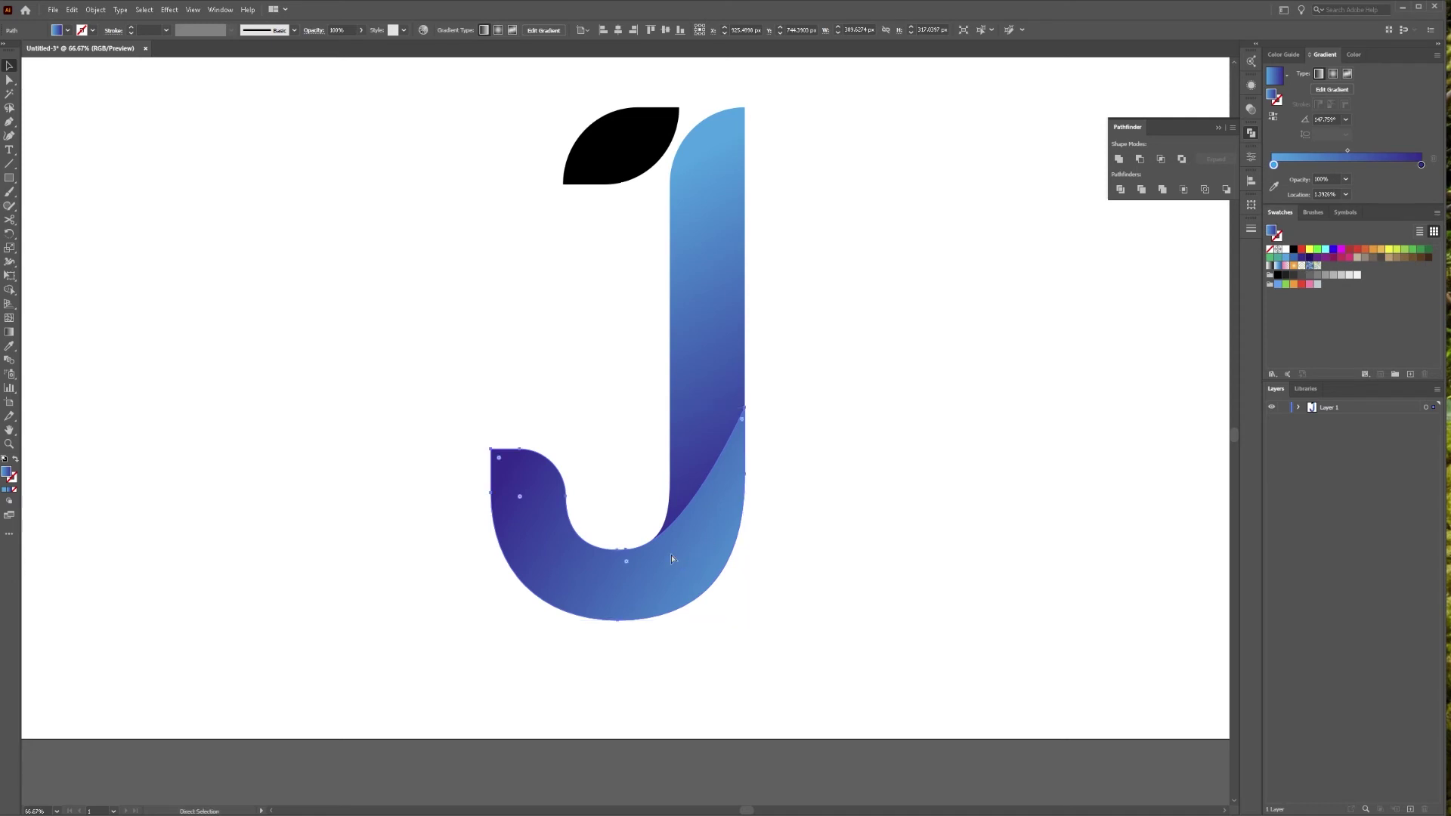
key("ctrl")
key("v")
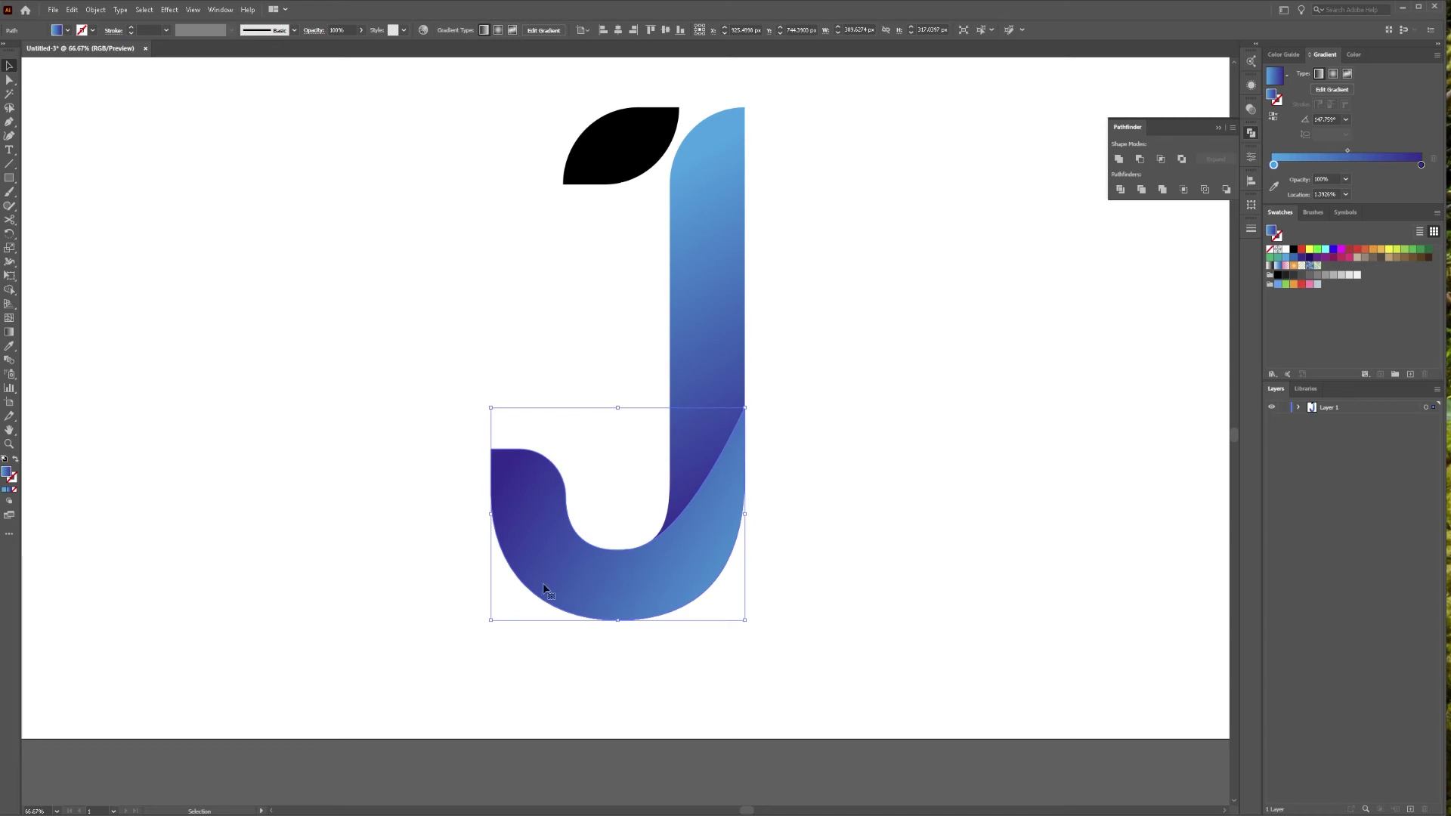
left_click(11, 477)
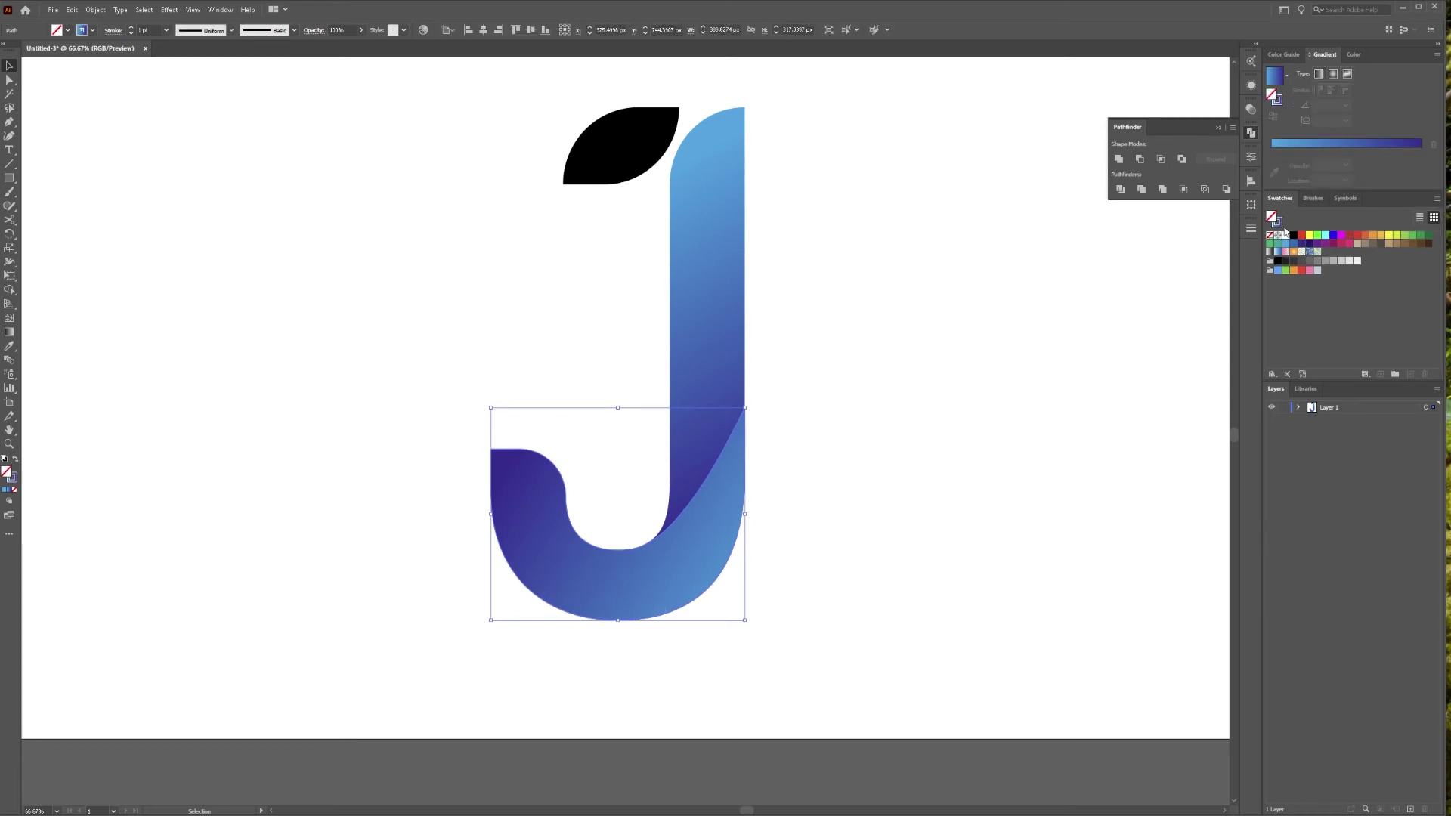
key(".")
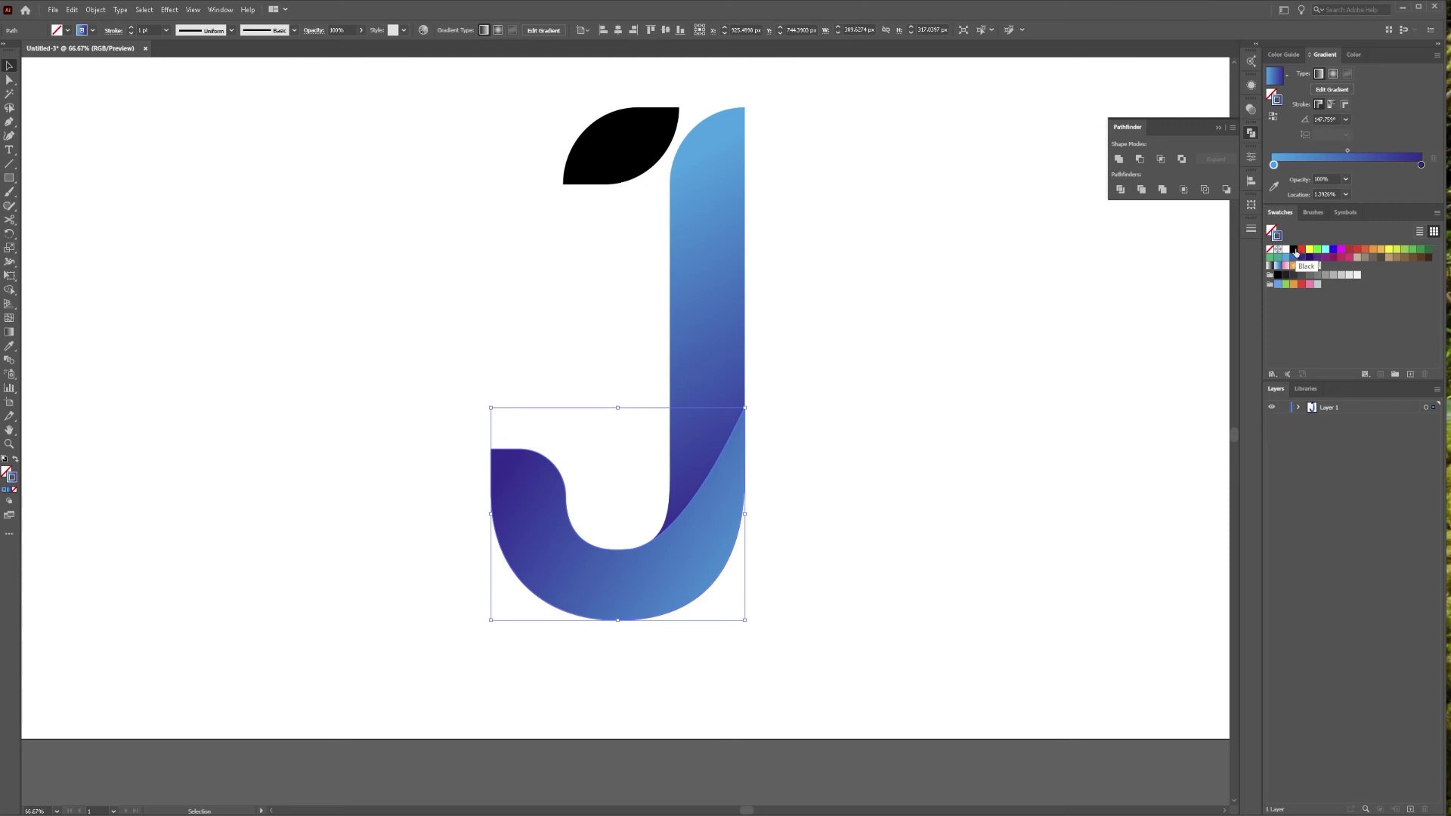
left_click(1293, 250)
left_click(1251, 159)
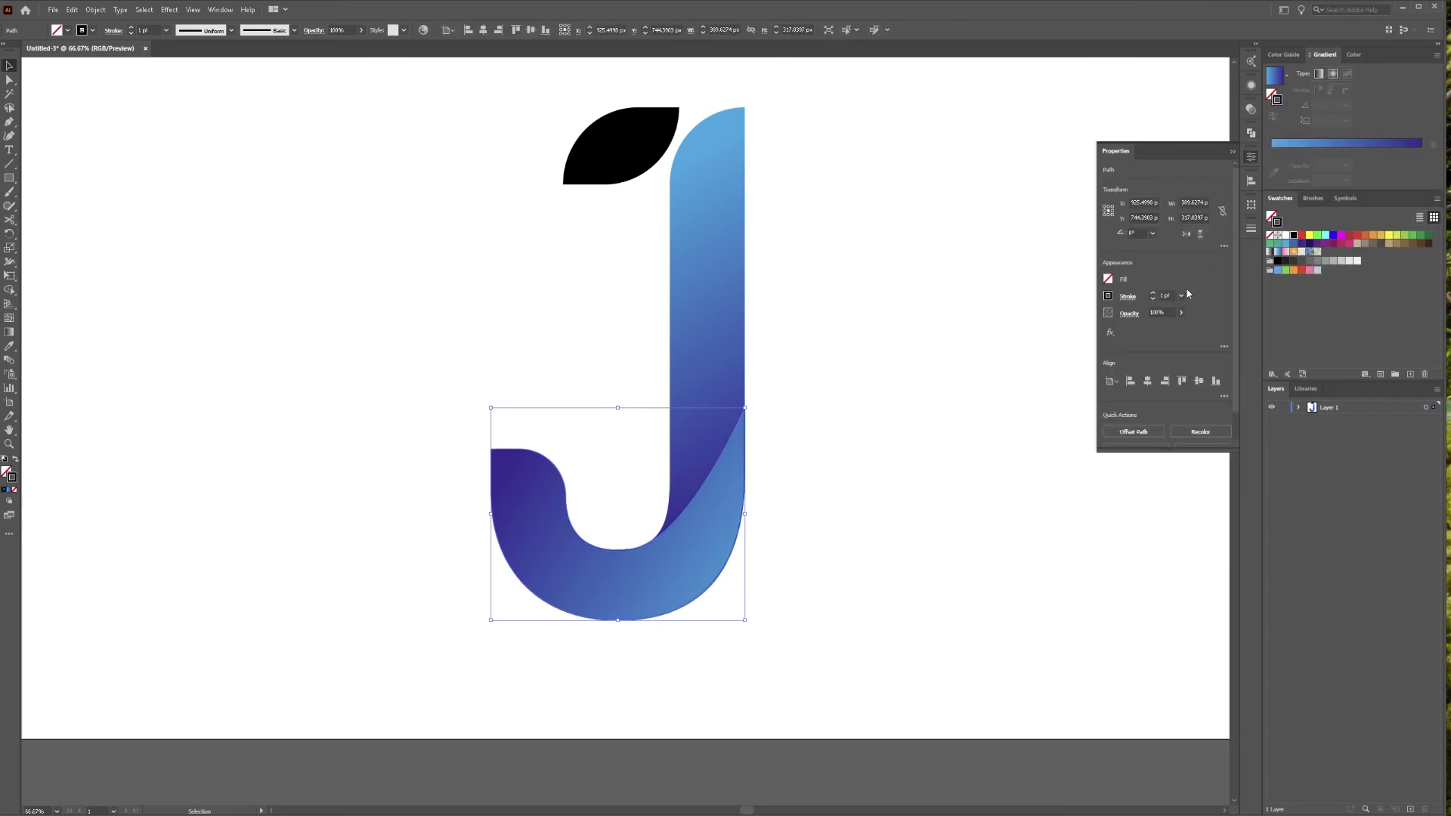
left_click(1153, 294)
left_click(1153, 293)
left_click(1153, 294)
left_click(1154, 293)
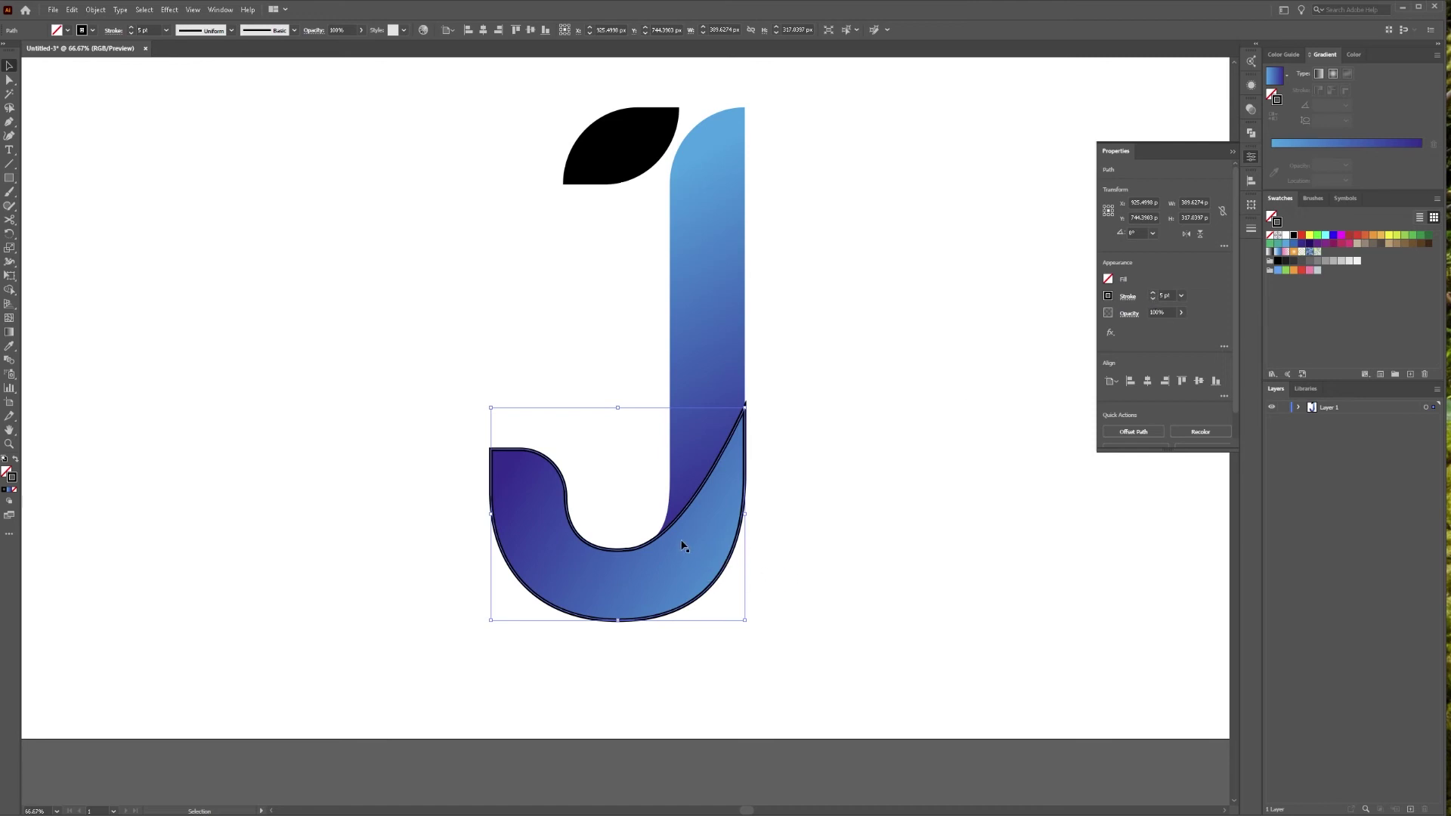
Cut the J outline at its inner curve and upper-right hook corner, then delete the lower piece
key("c")
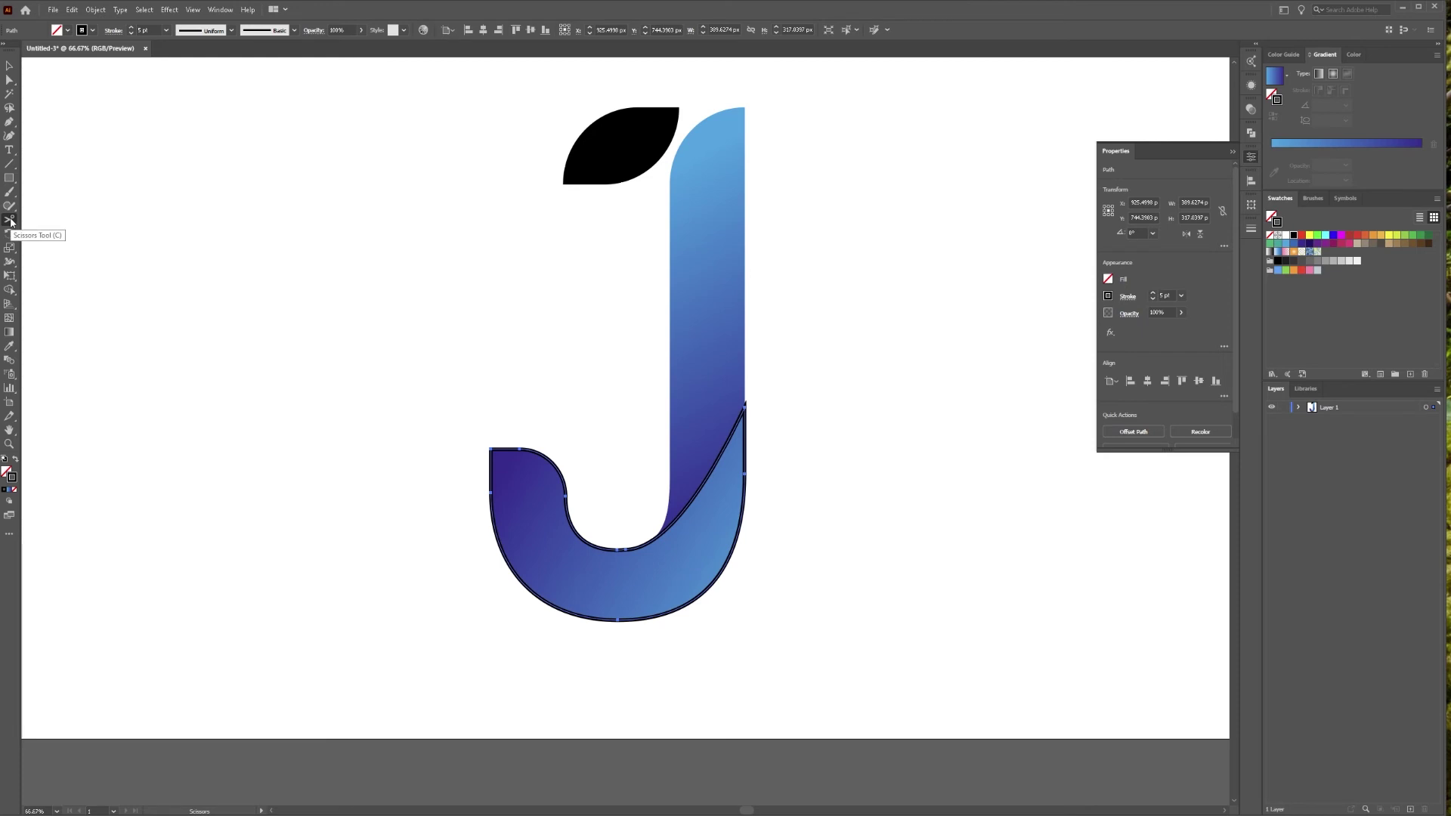
left_click(618, 549)
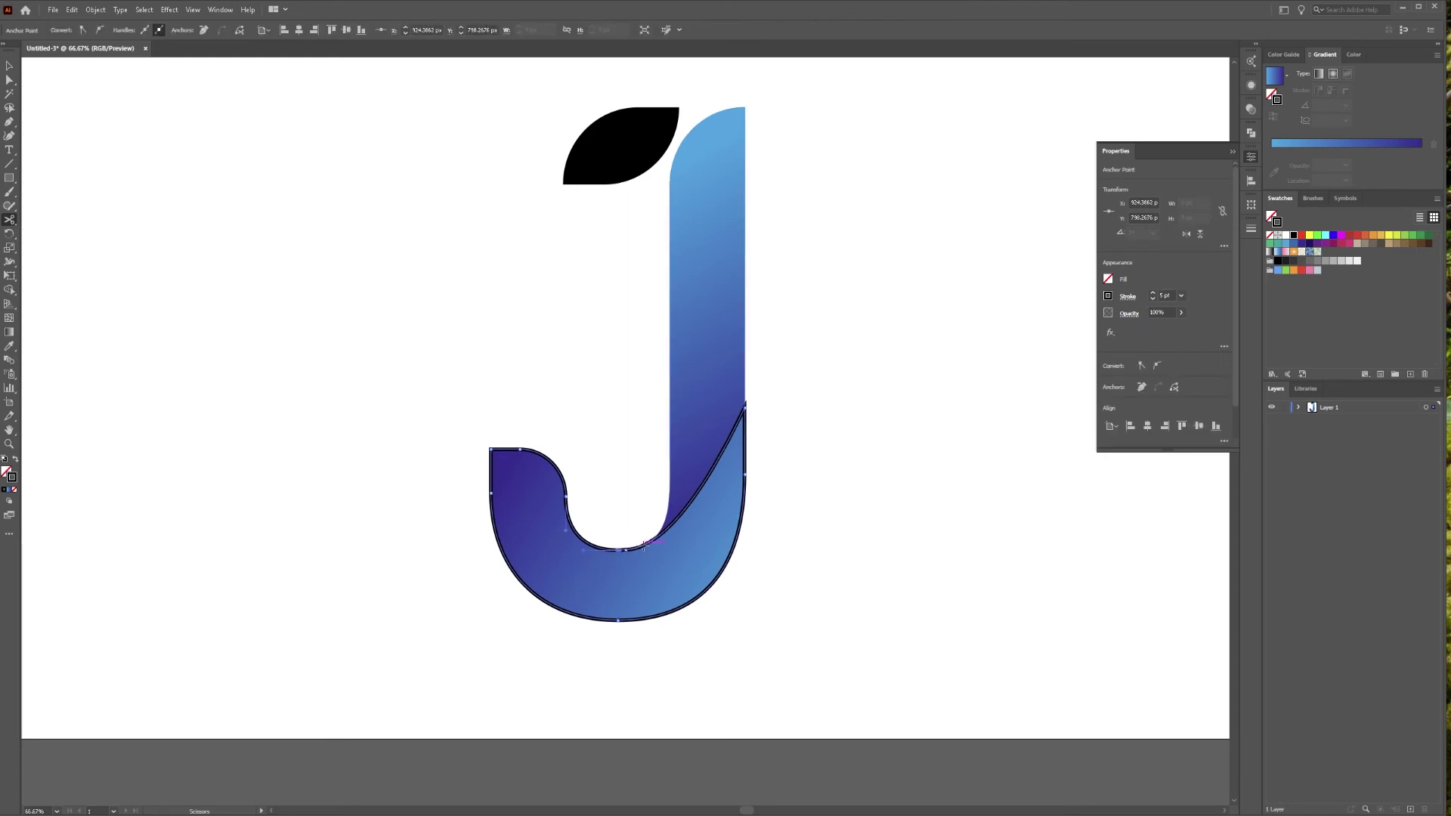
left_click(744, 404)
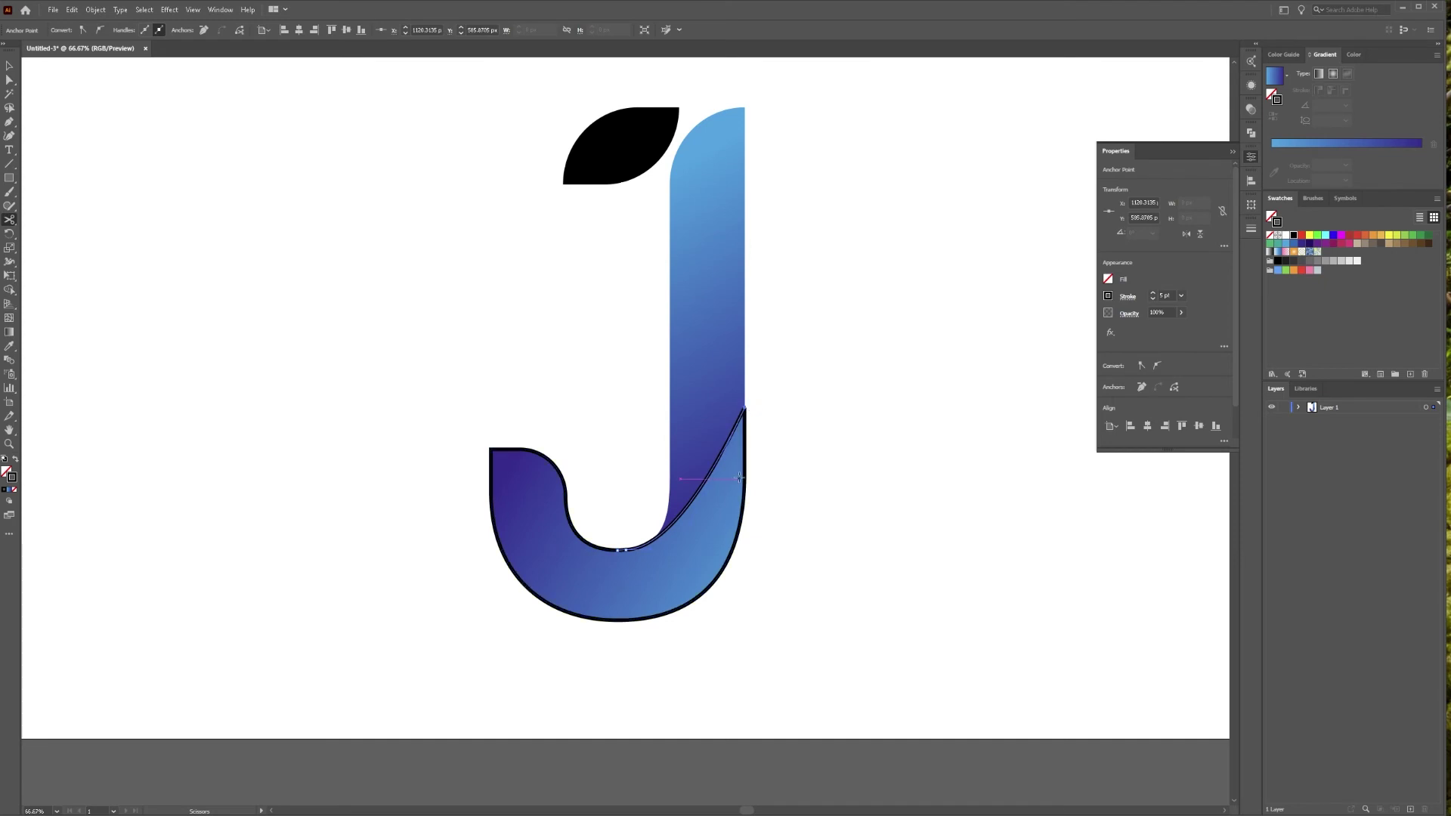
key("v")
left_click(633, 621)
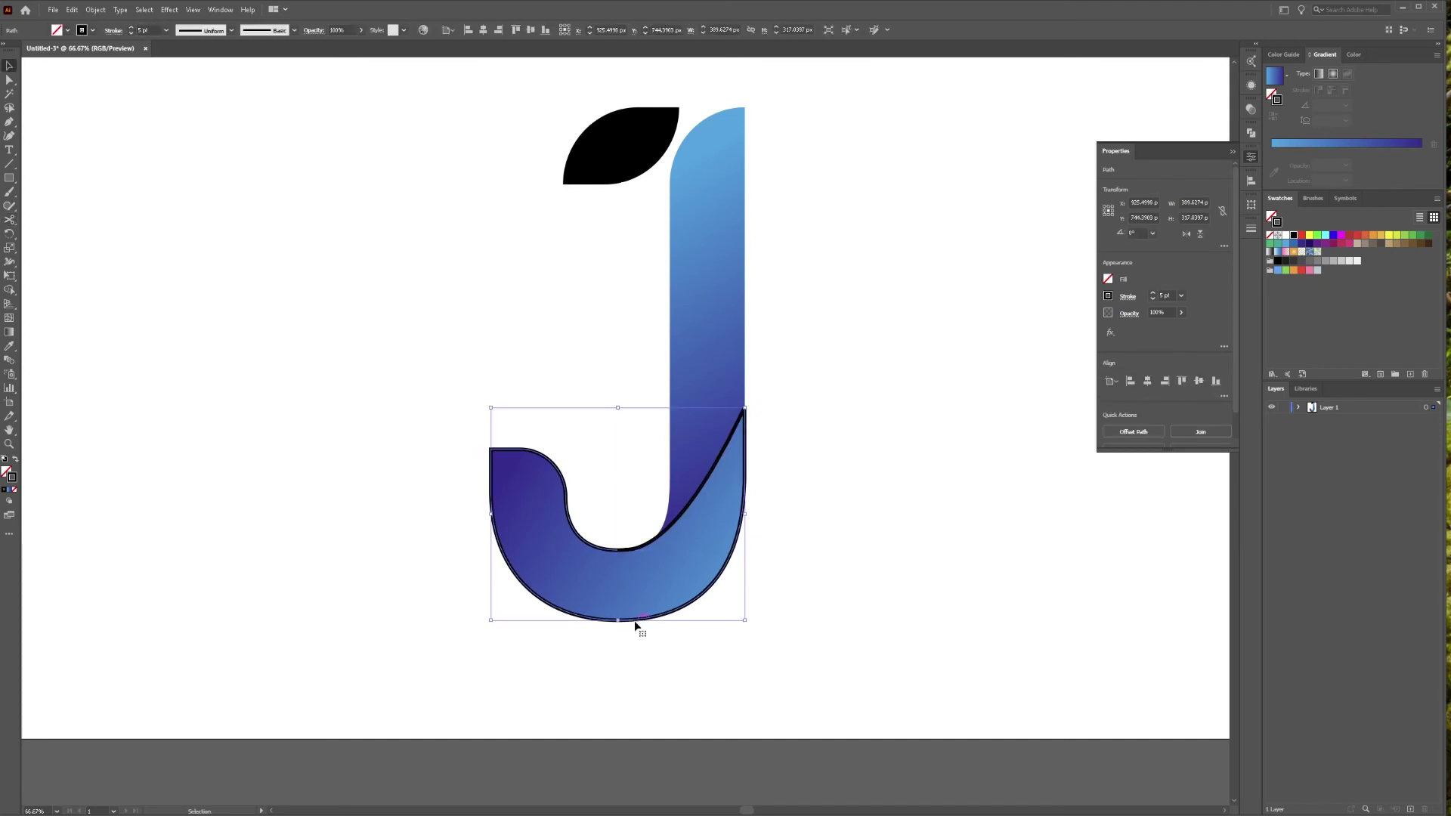
key("Delete")
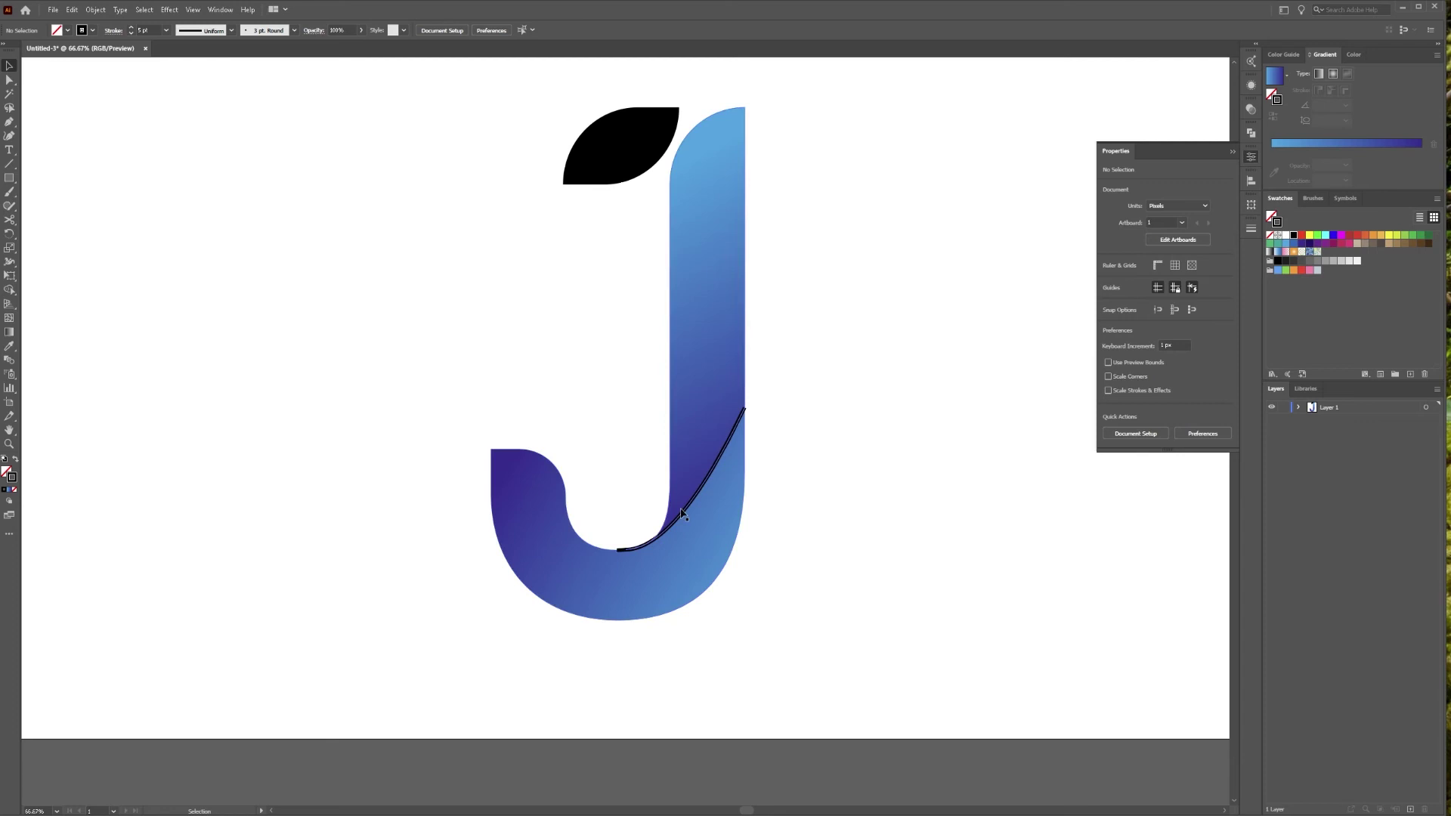
Give the crease curve a tapered ellipse stroke width profile
left_click(704, 478)
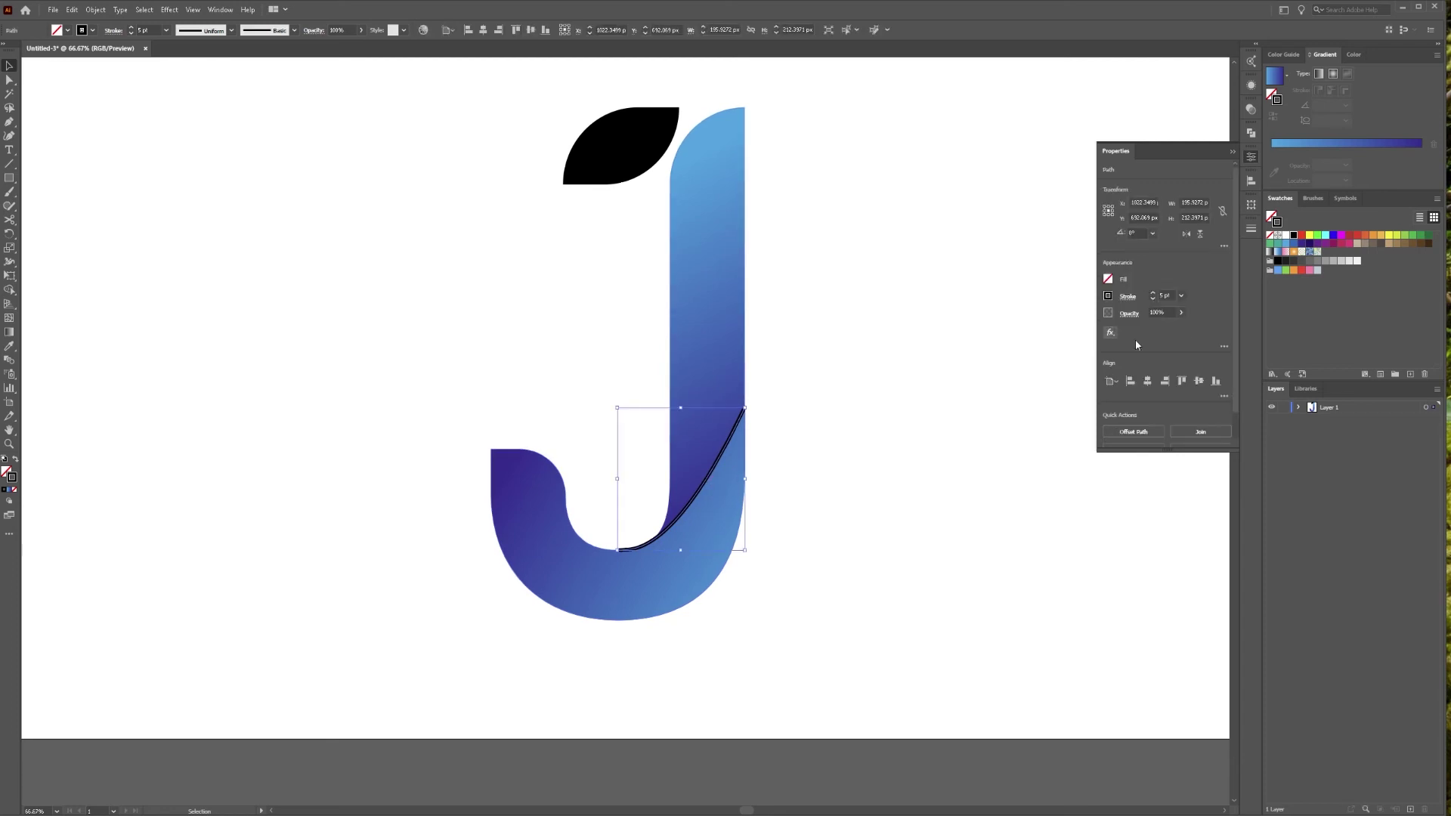
left_click(1127, 297)
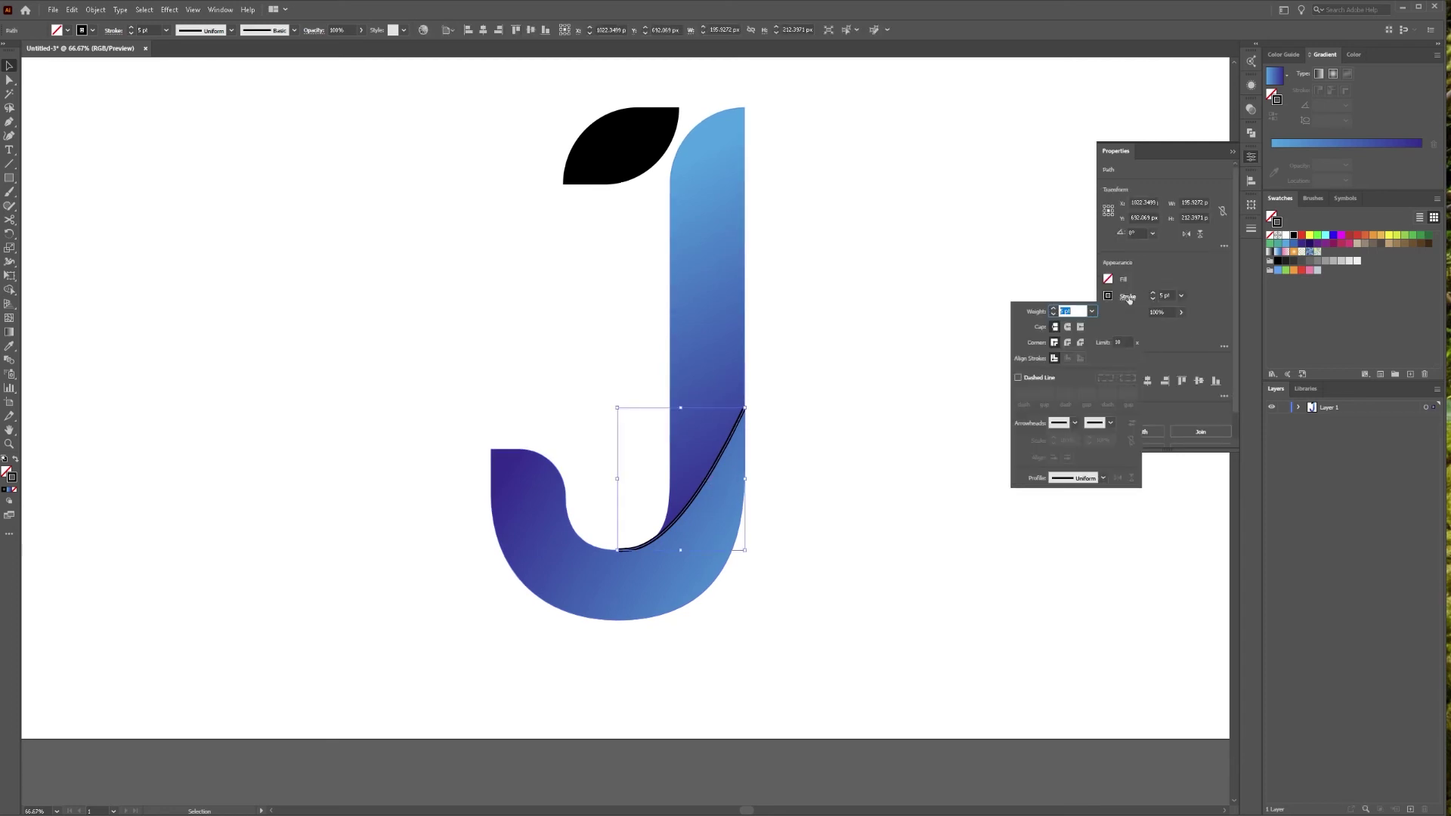
left_click(1102, 478)
left_click(1077, 521)
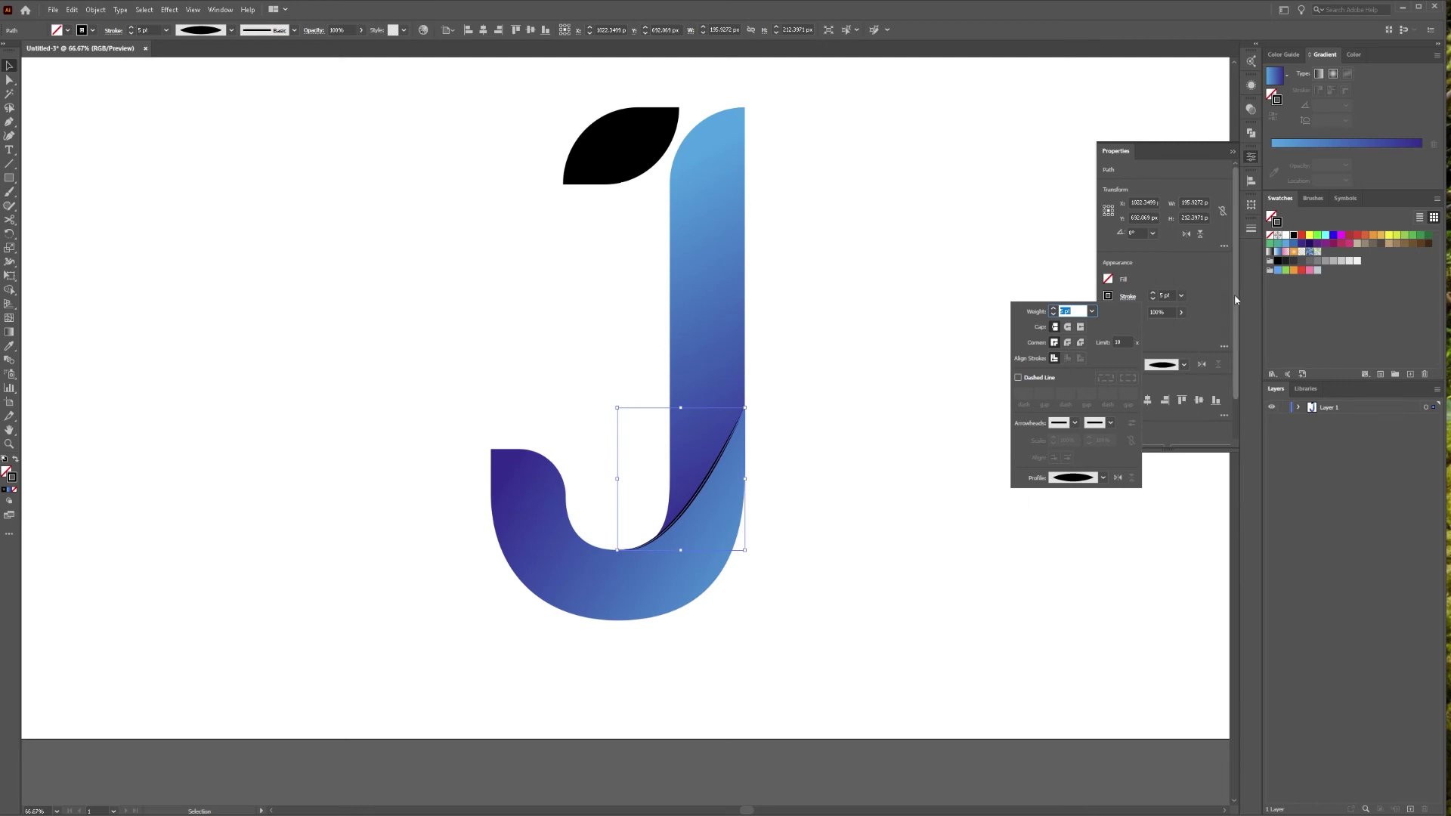
Apply the blue gradient to the curve's stroke and add a white middle highlight stop
left_click(1275, 75)
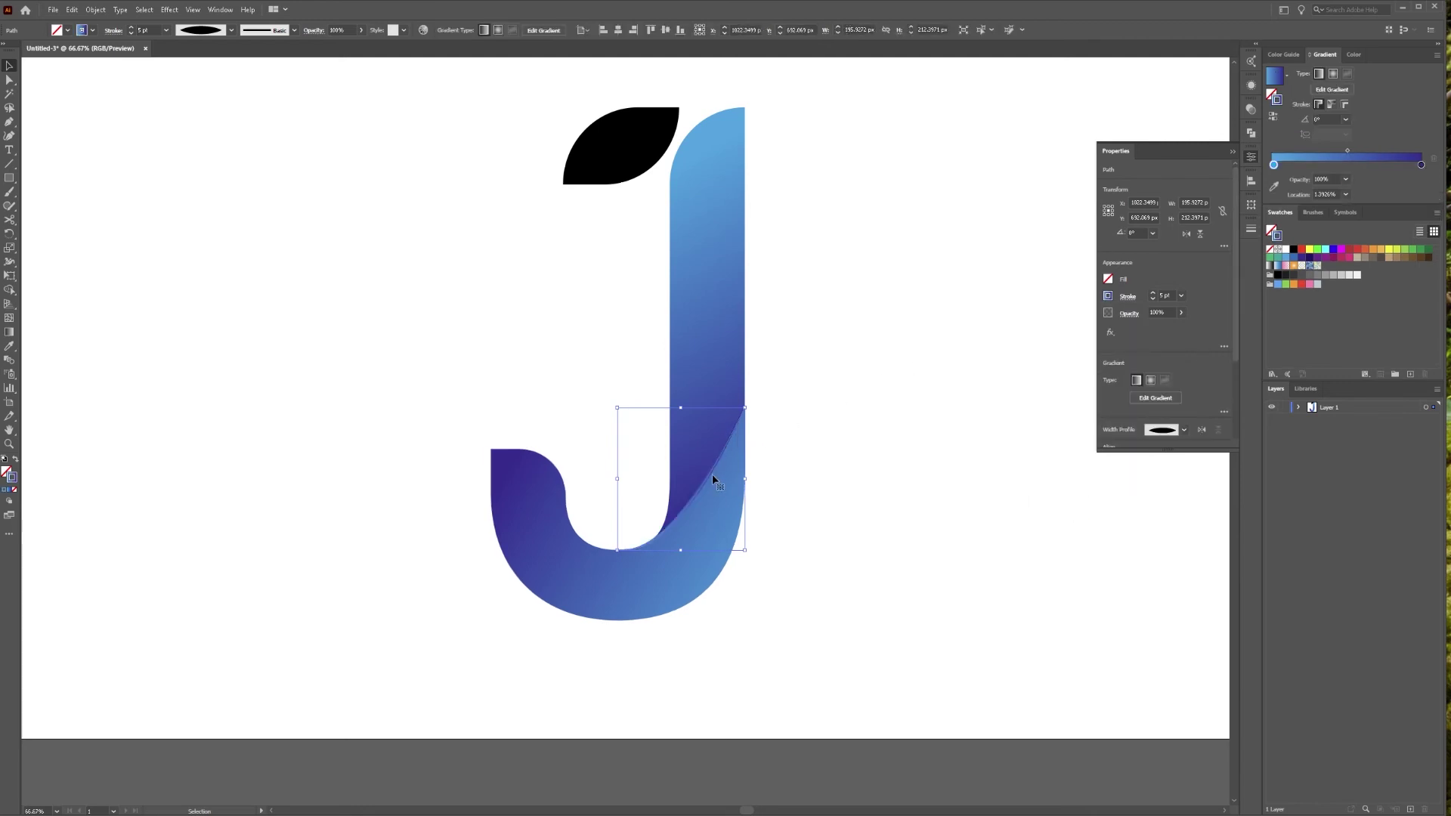
left_click(1368, 167)
left_click_drag(1367, 168, 1346, 172)
left_click(1358, 276)
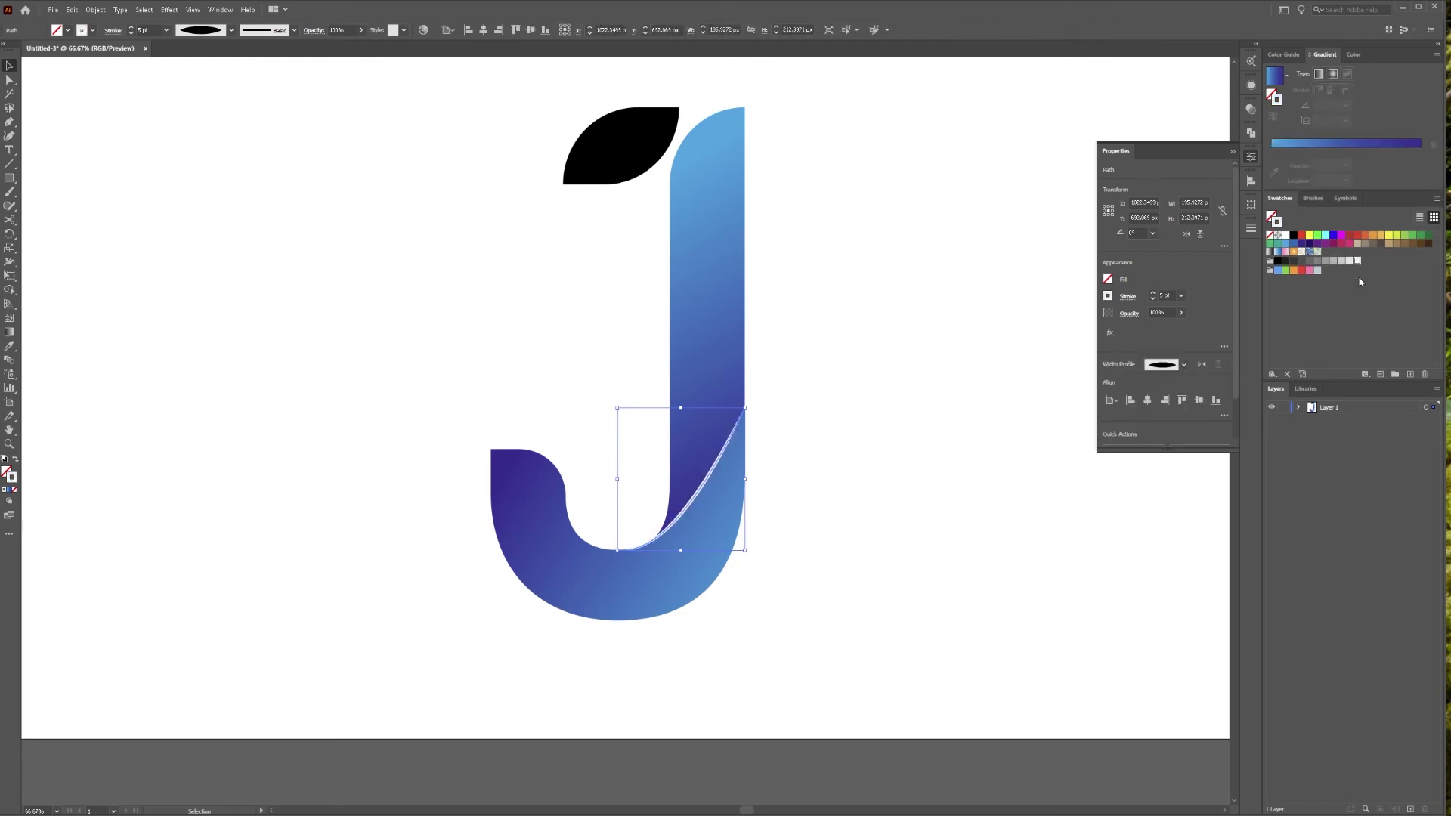
key("g")
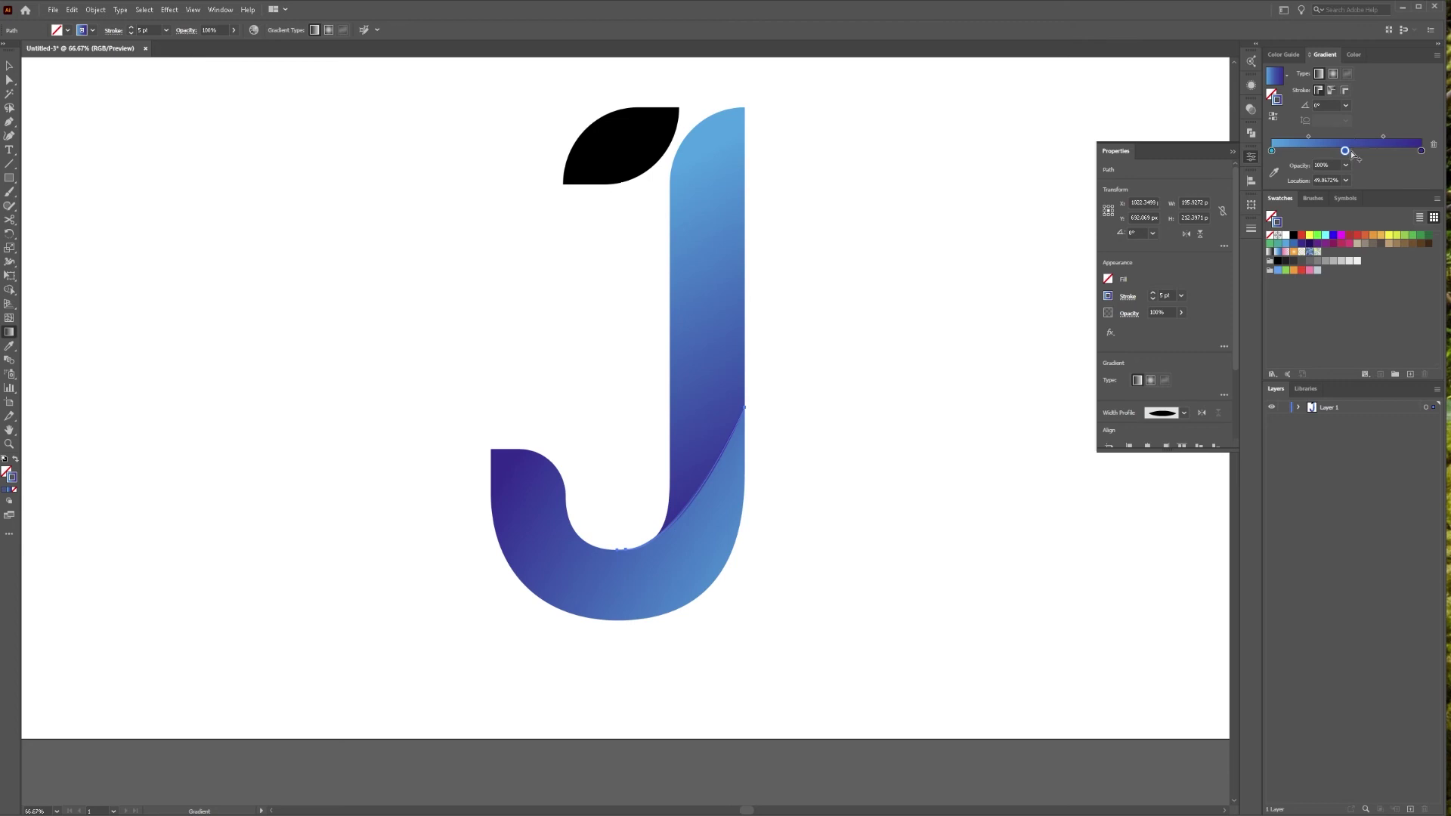
double_click(1345, 153)
left_click(1299, 187)
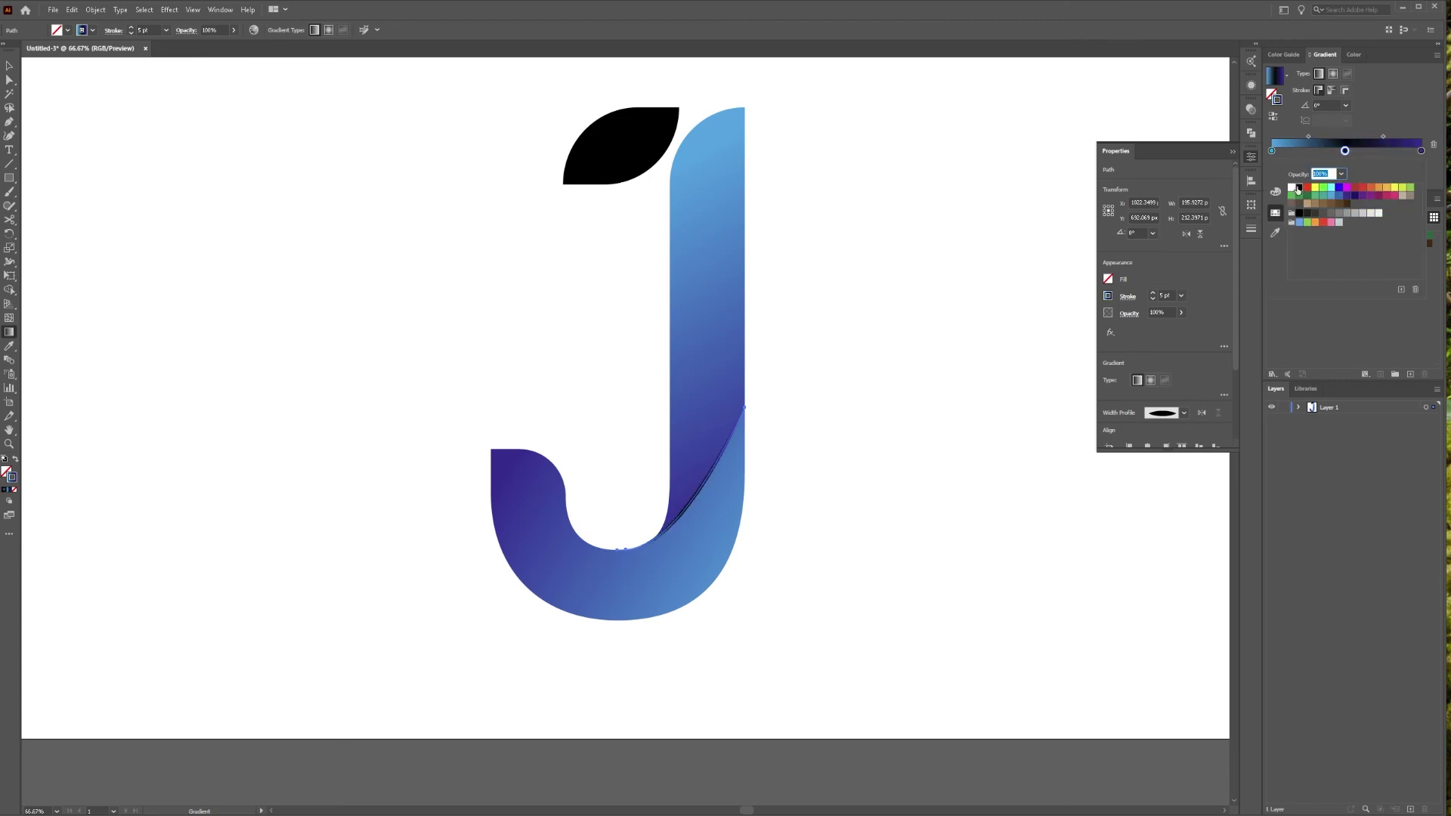
left_click(1291, 187)
left_click(1383, 138)
mouse_move(1383, 138)
left_mouse_down()
mouse_move(1328, 138)
mouse_move(1371, 151)
left_mouse_up()
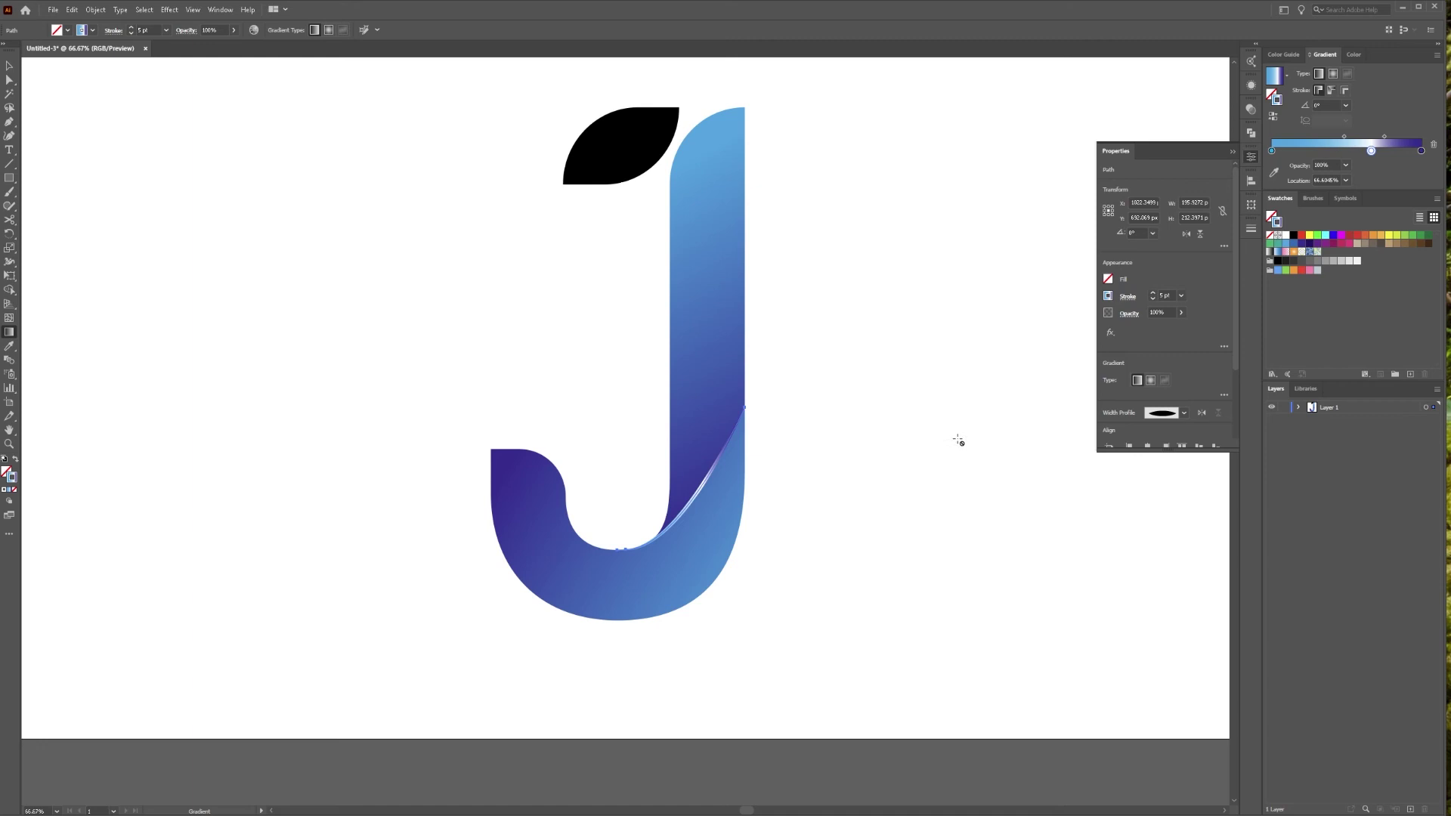
Copy the J's blue gradient fill onto the black leaf with the Eyedropper
key("v")
left_click(602, 171)
key("i")
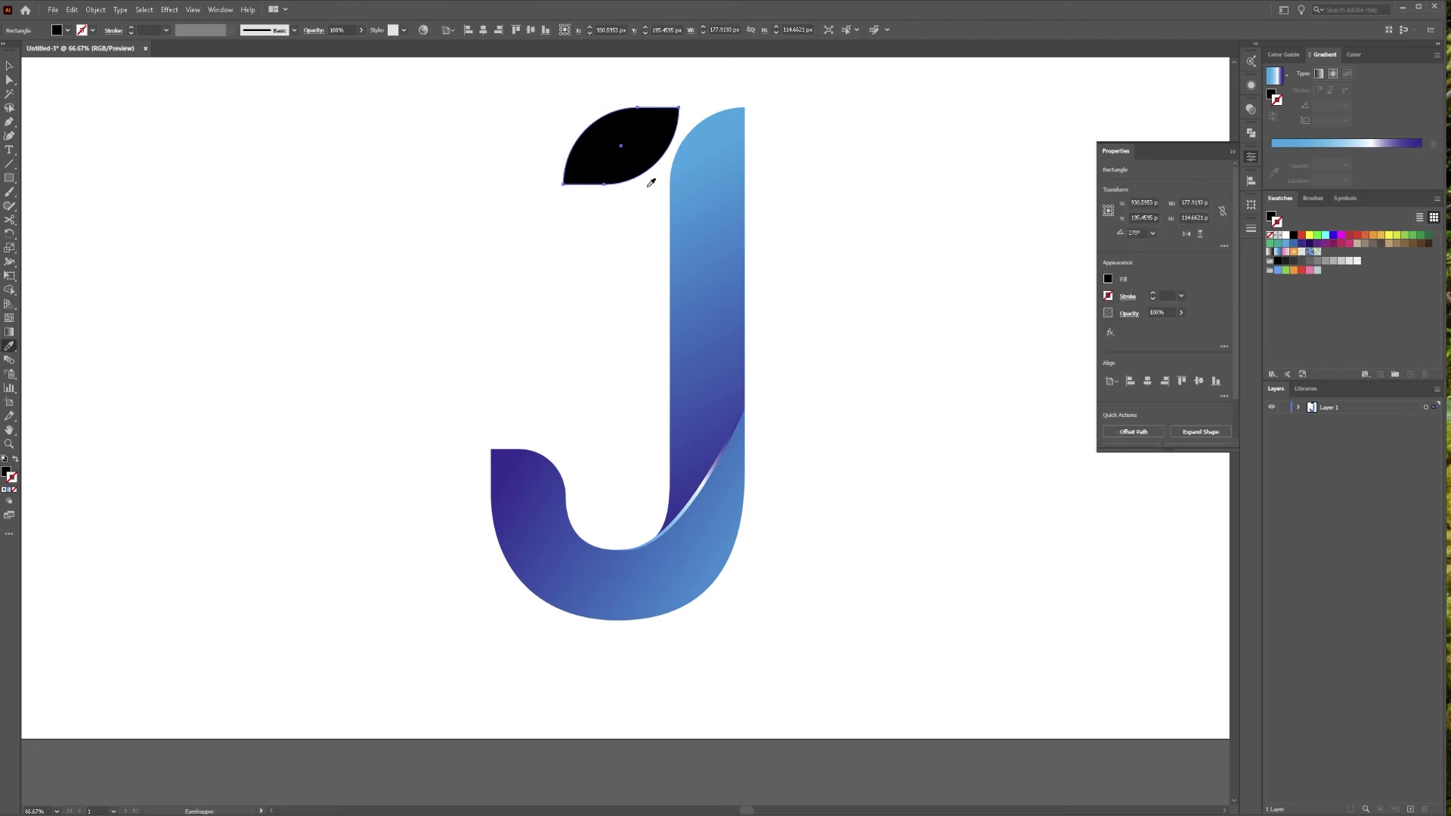
left_click(702, 251)
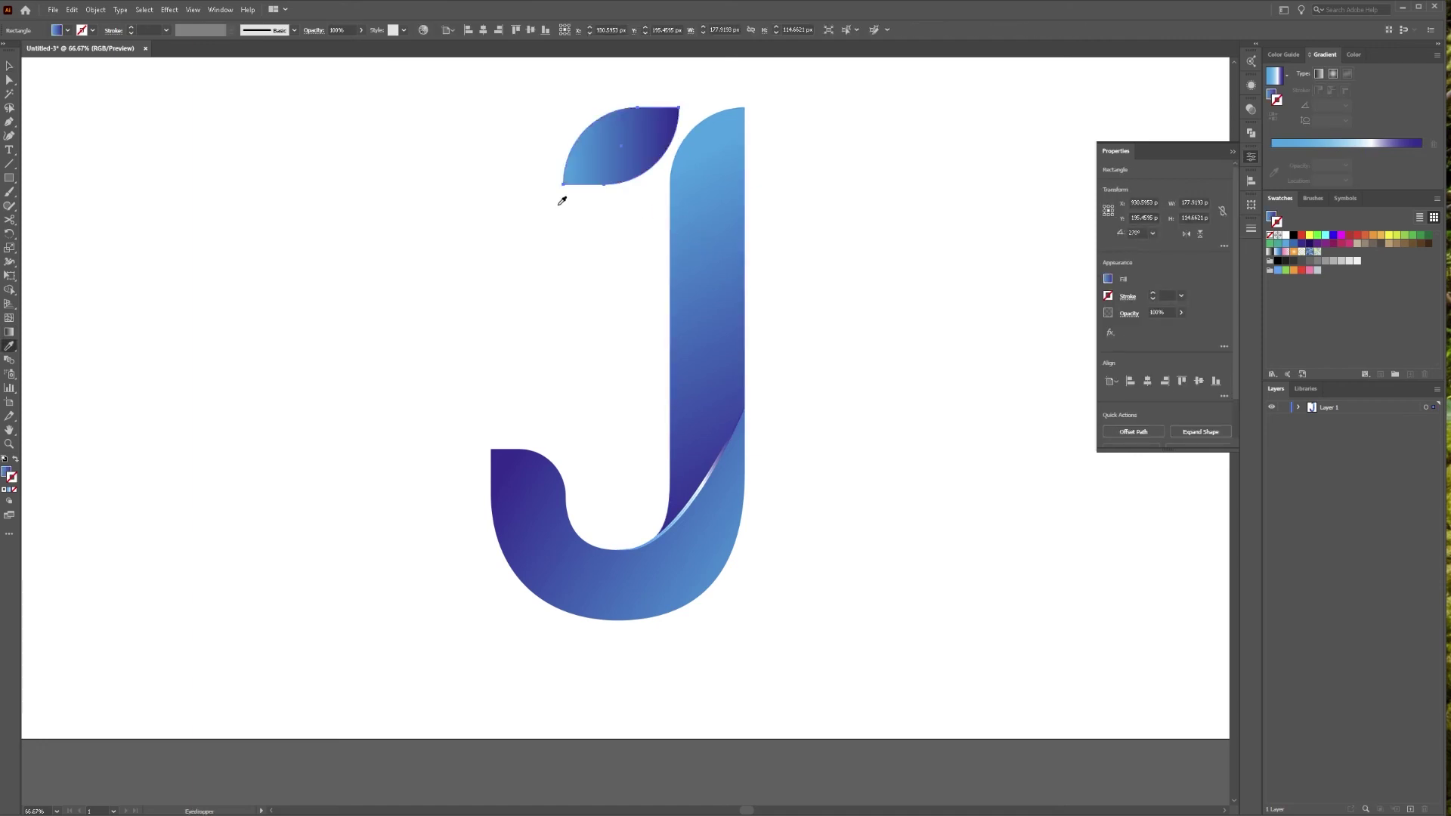
Select the leaf, the J's stem and its bottom hook together
key("v")
left_click(518, 259)
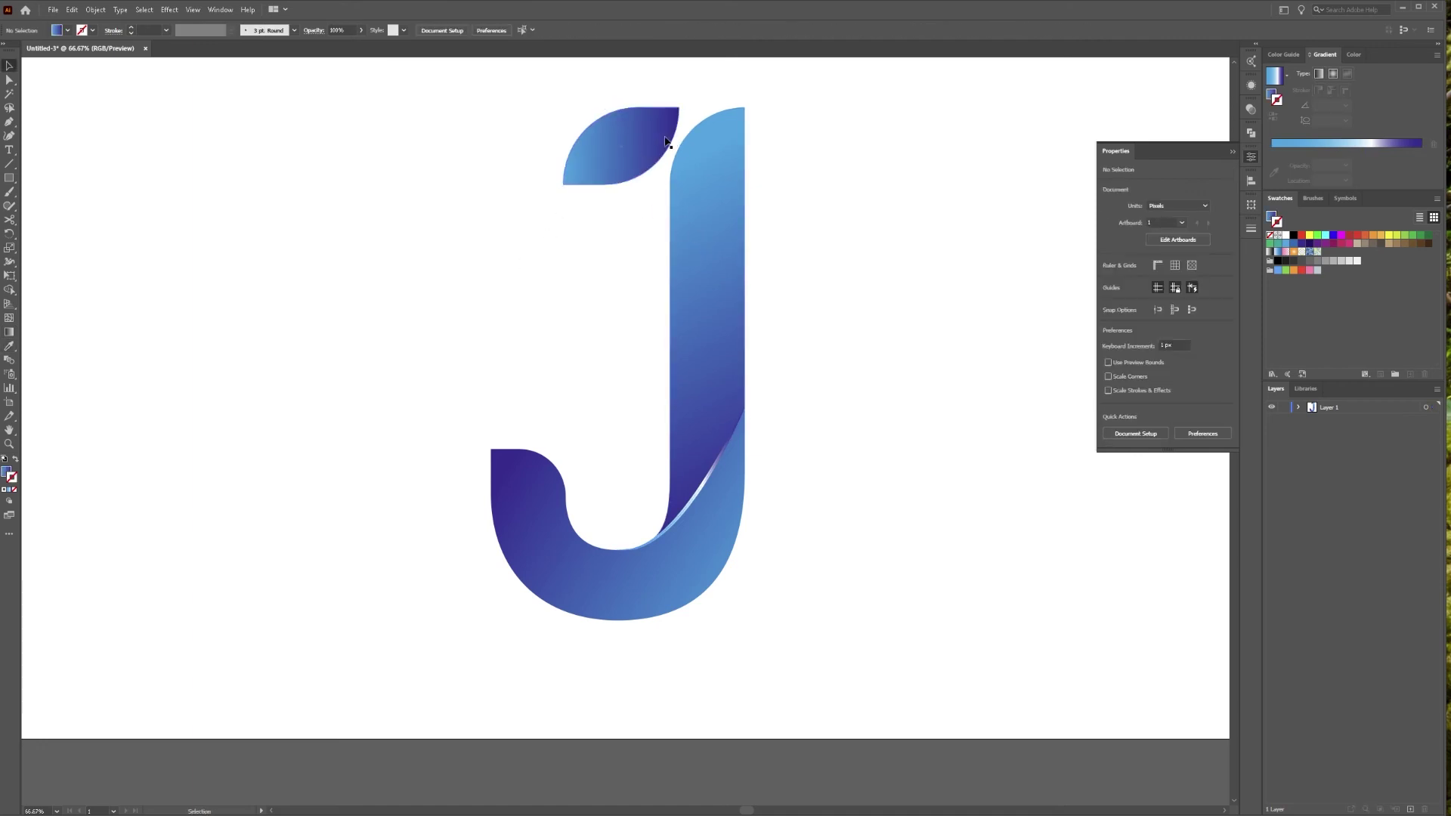
left_click(612, 169)
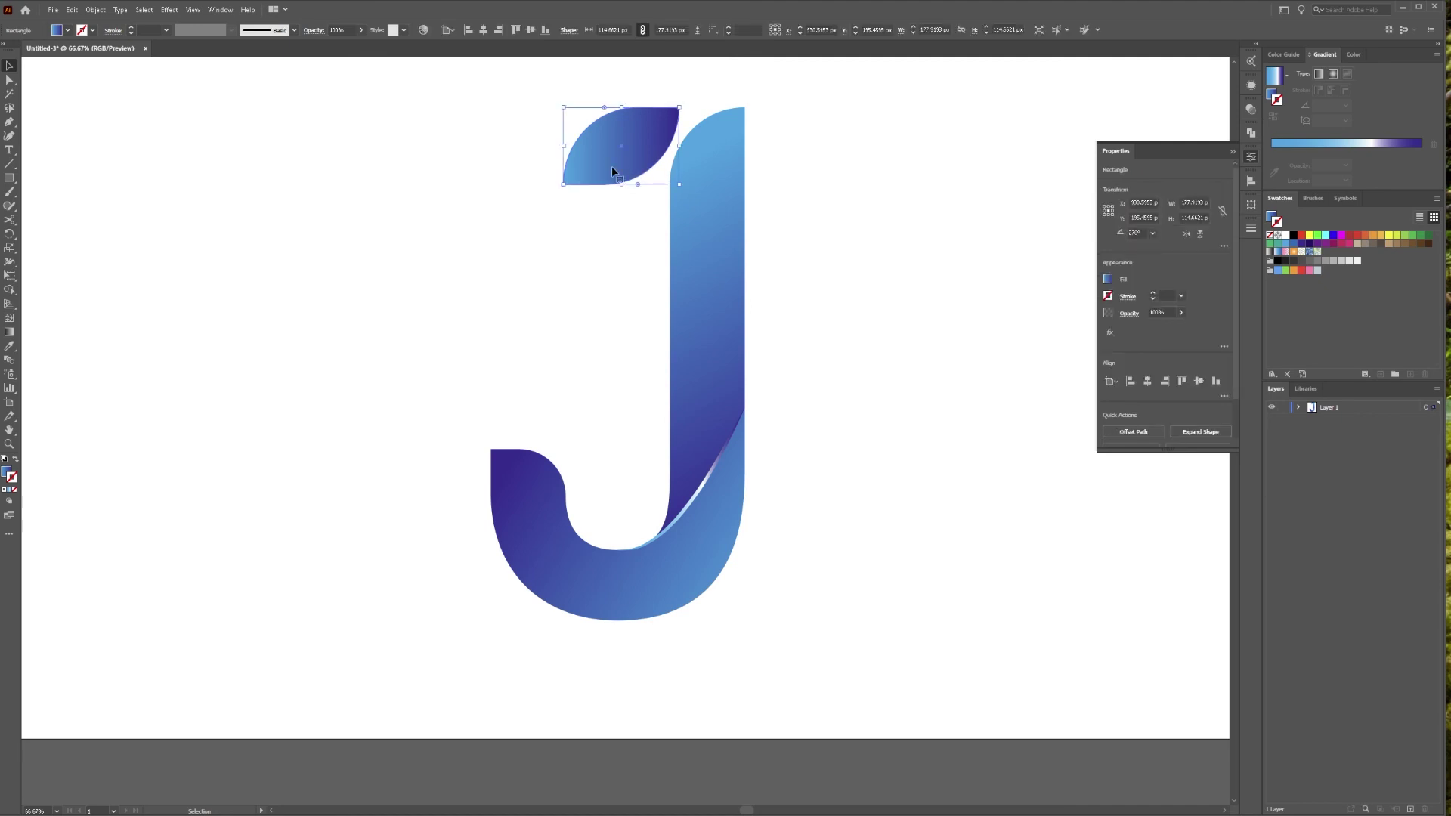
left_click(699, 231, "shift")
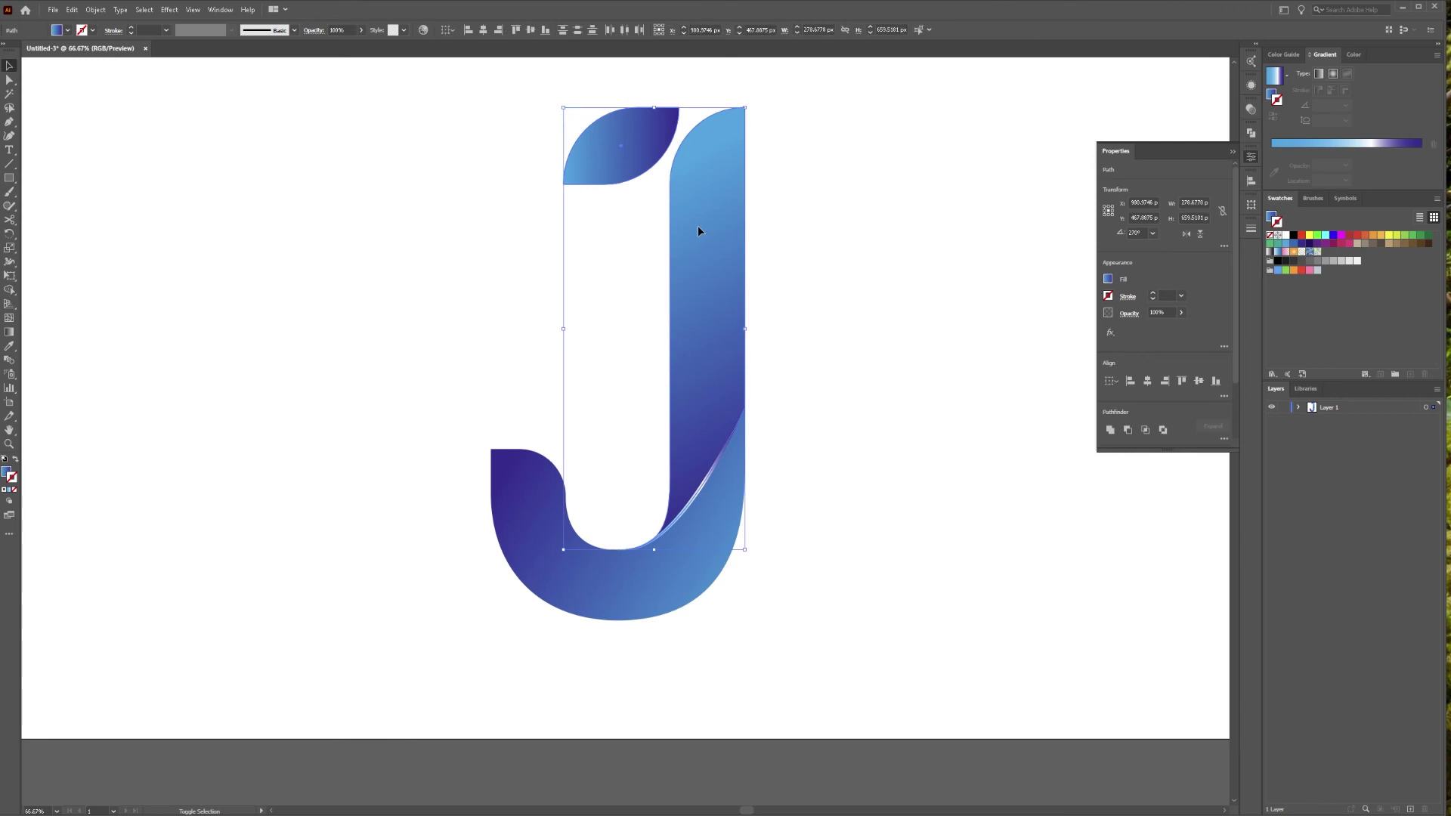
left_click(538, 524, "shift")
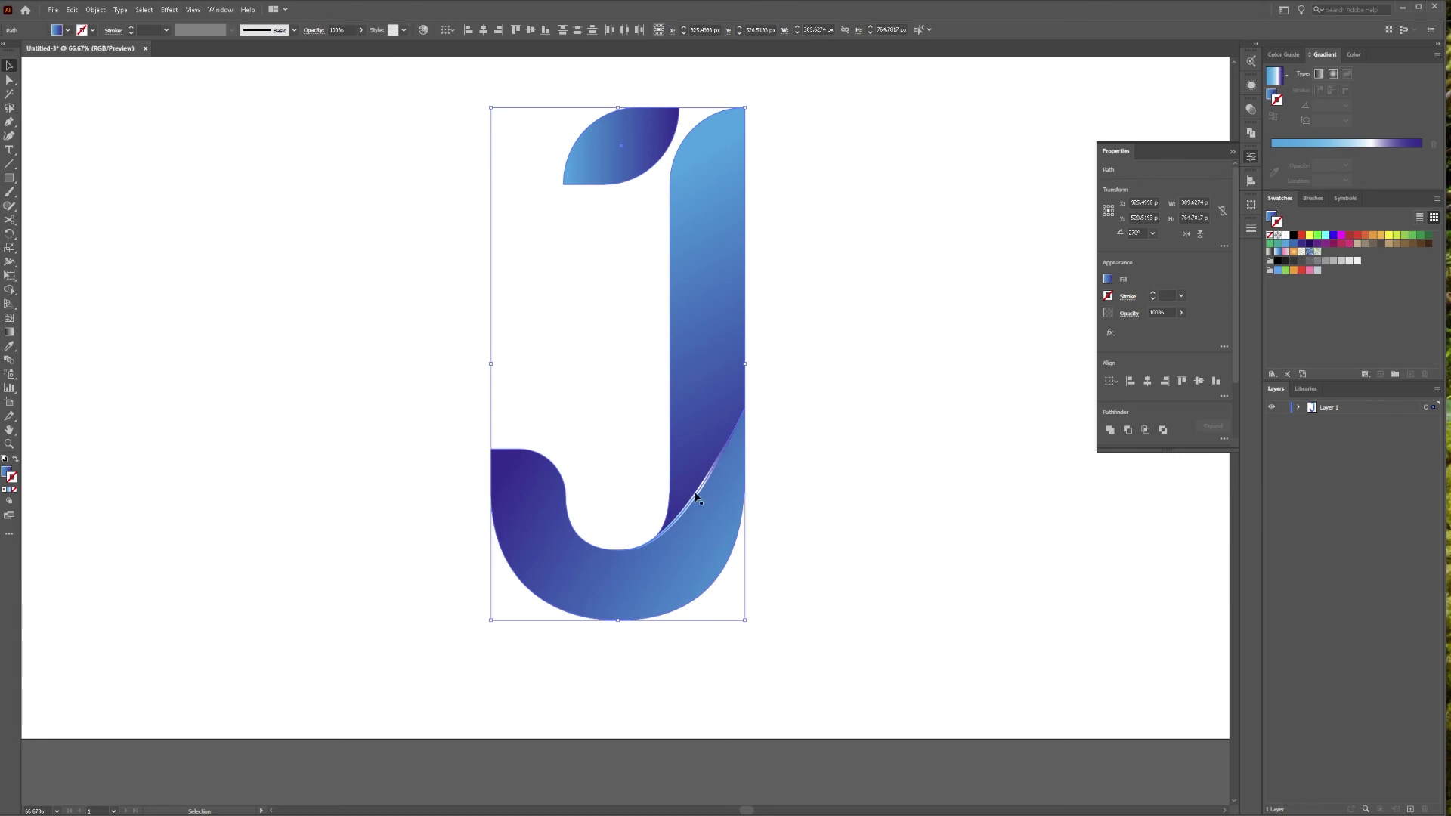
Paste a copy of the J and leaf in front, then send it backward behind the original
key("a")
key("v")
key("ctrl")
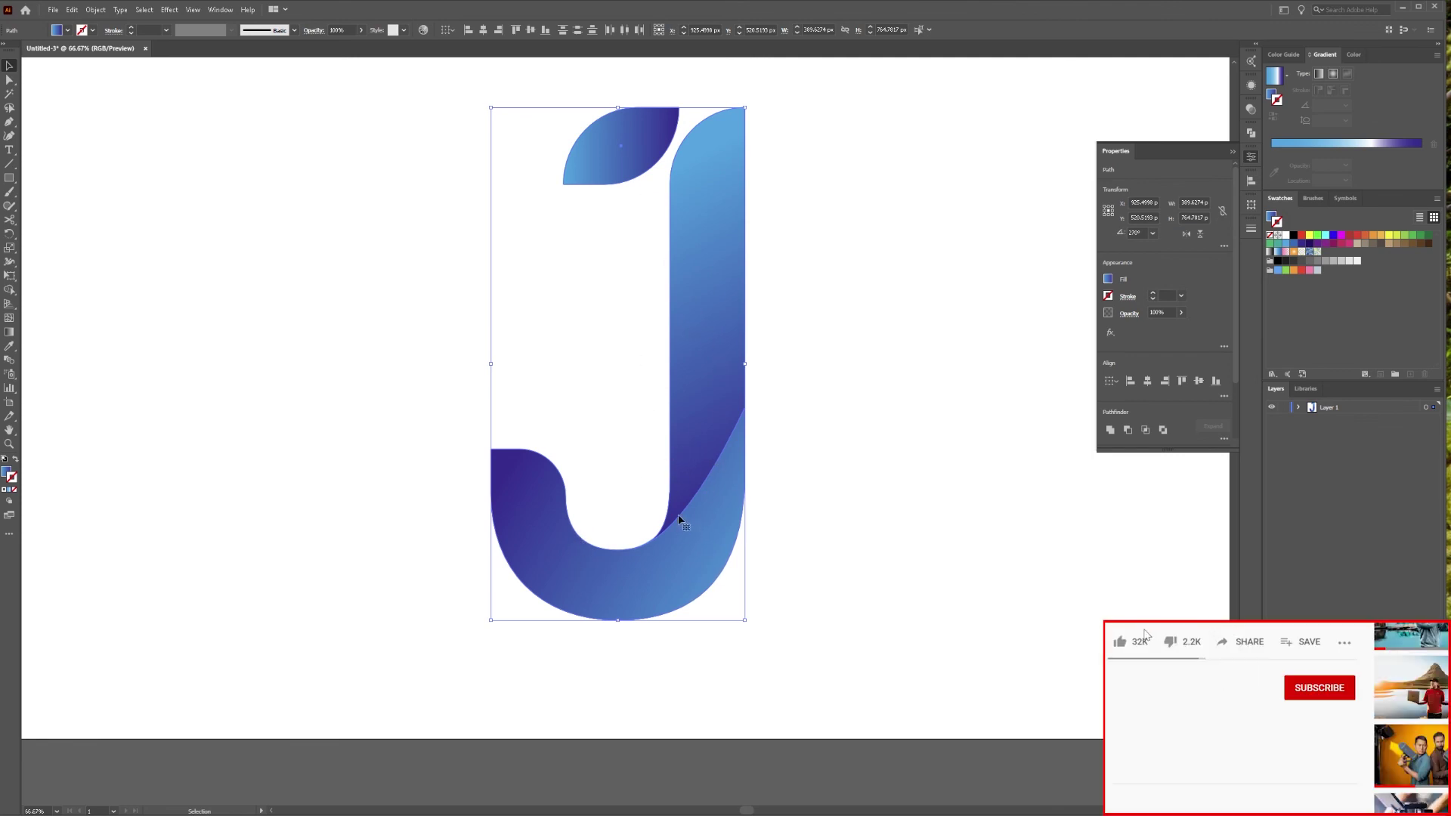
right_click(688, 447)
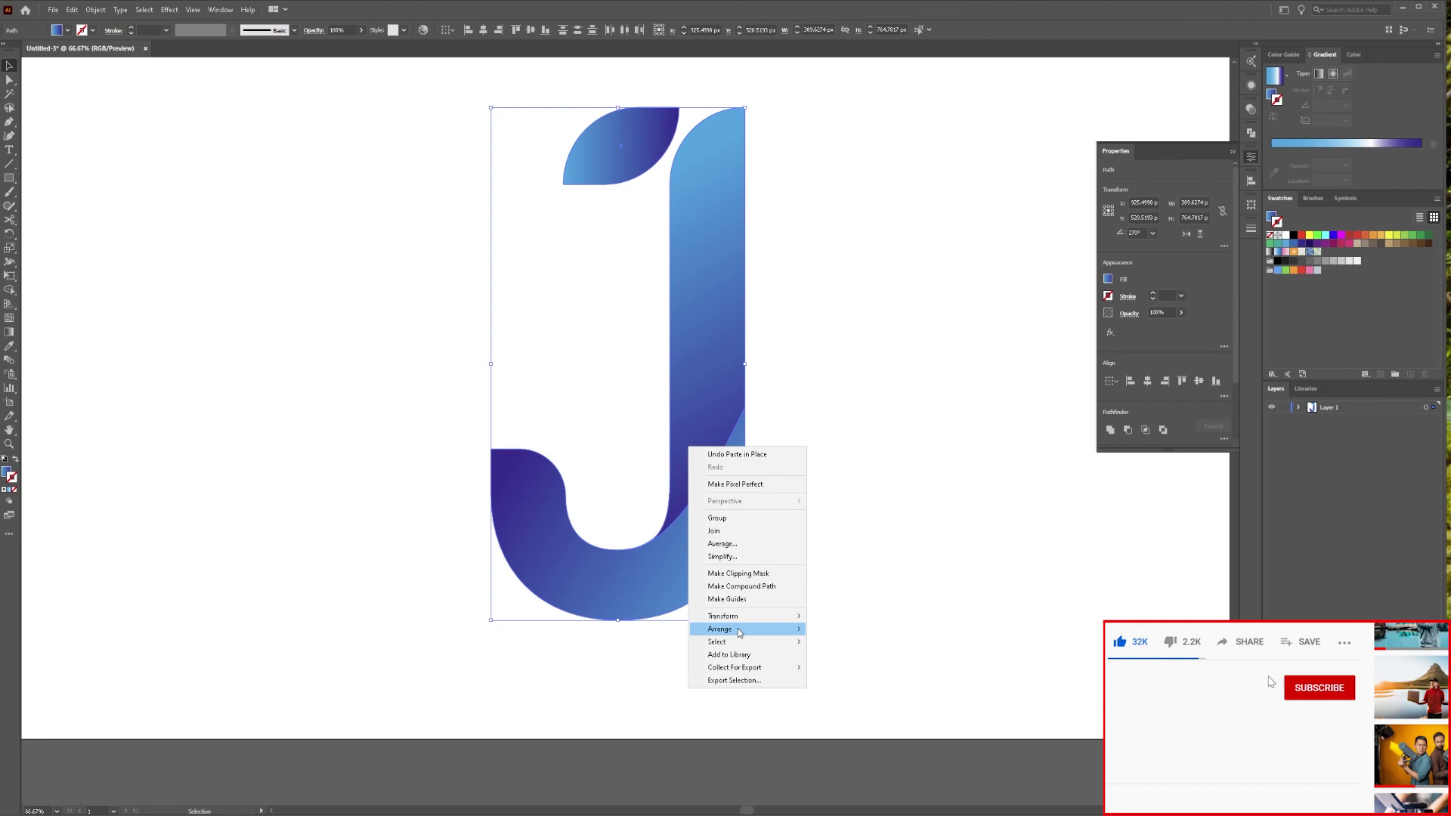
mouse_move(763, 628)
left_click(844, 668)
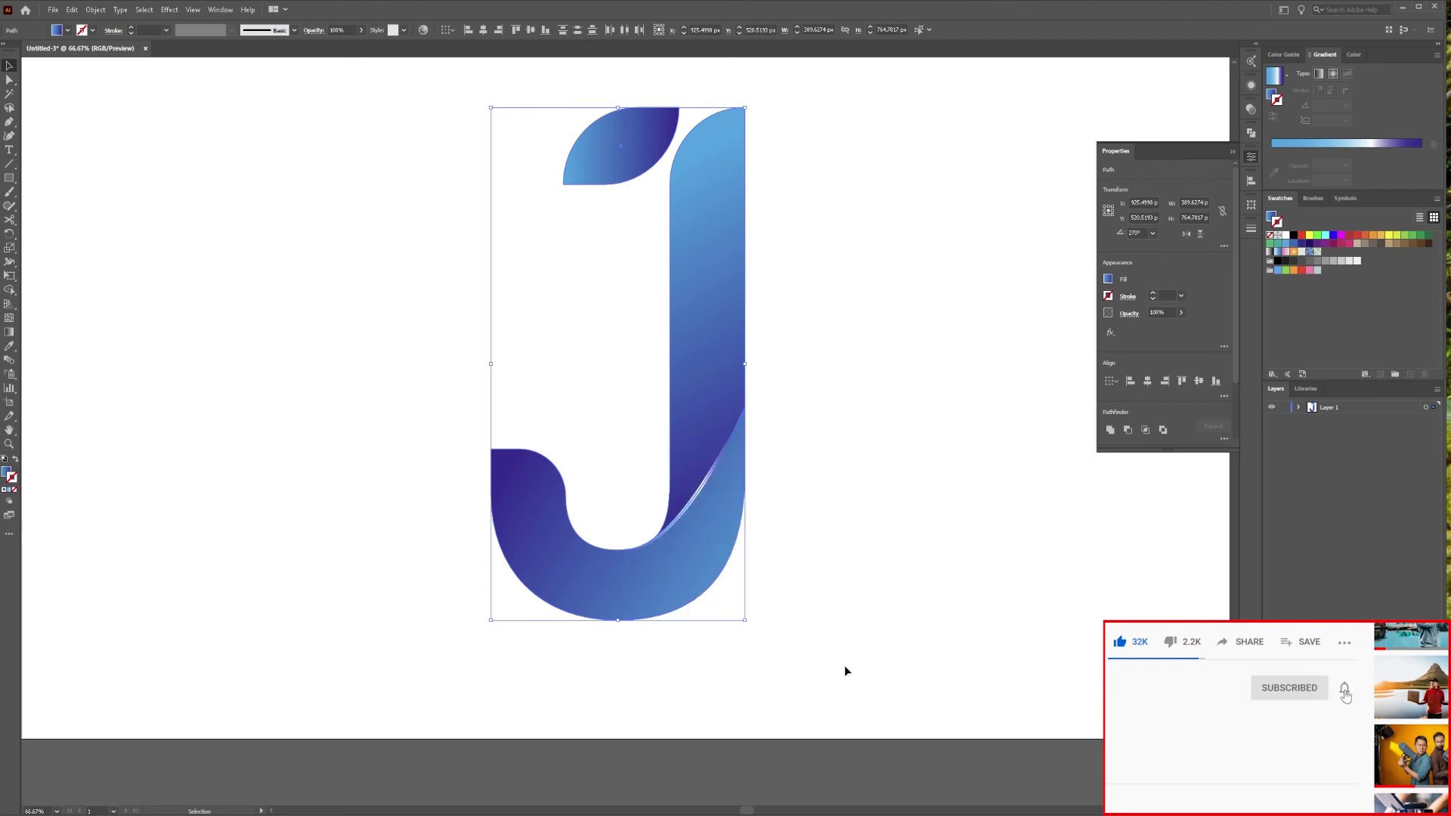
Enlarge the copy slightly down-right, remove its stroke and fill it solid black
left_click(1293, 236)
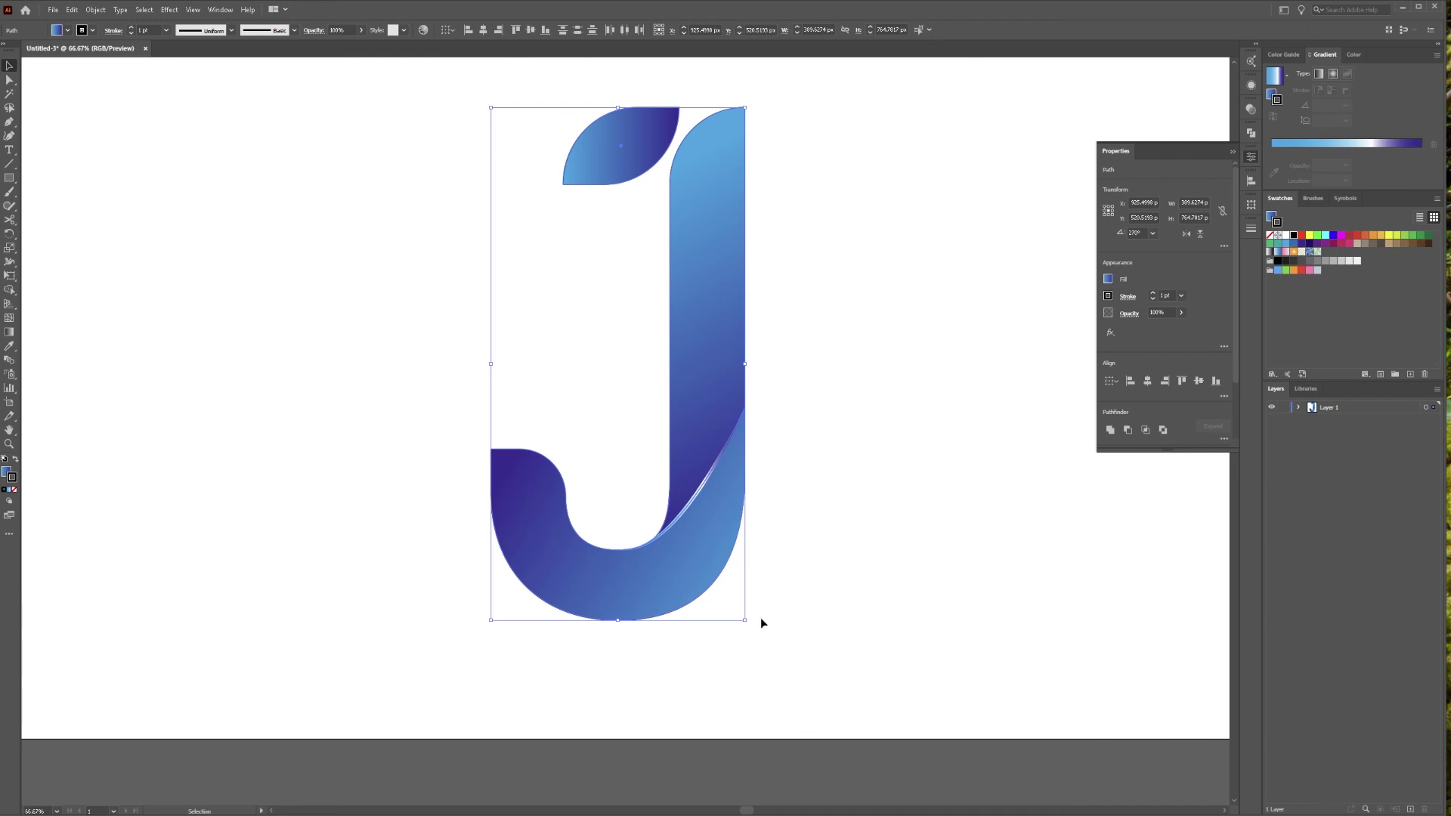
left_click_drag(744, 620, 761, 635)
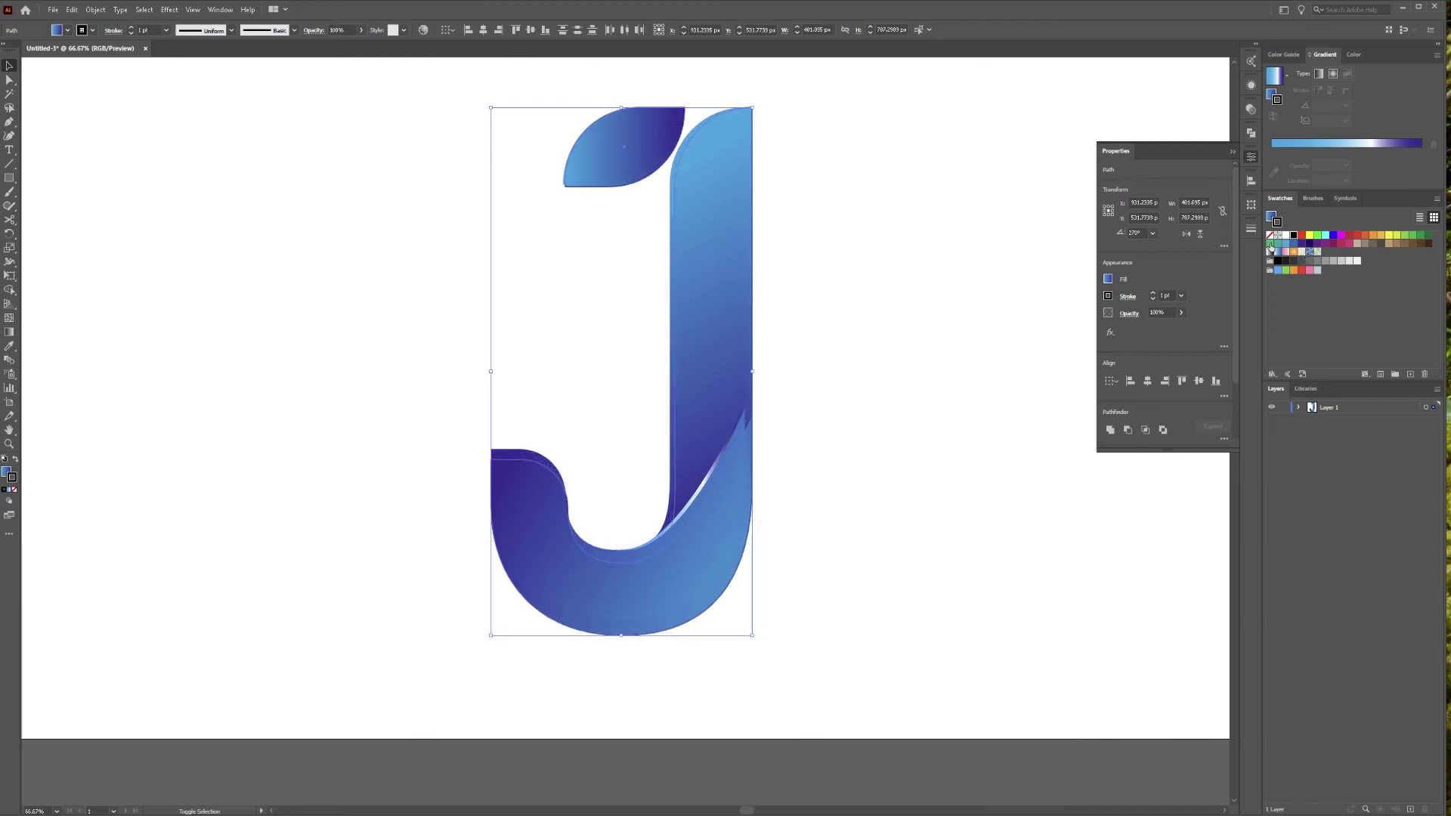
left_click(1271, 235)
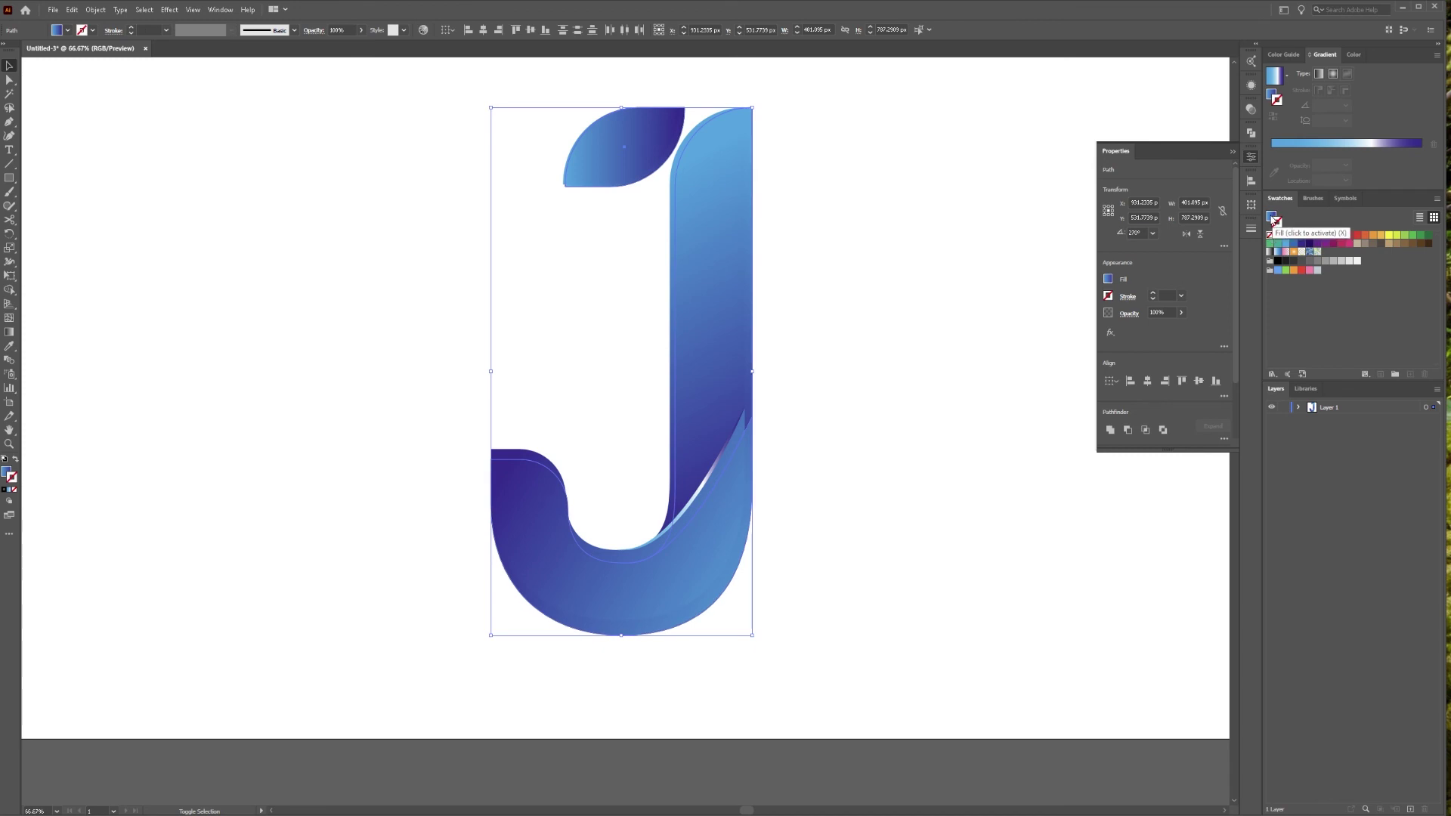
left_click(1274, 221)
left_click(1293, 236)
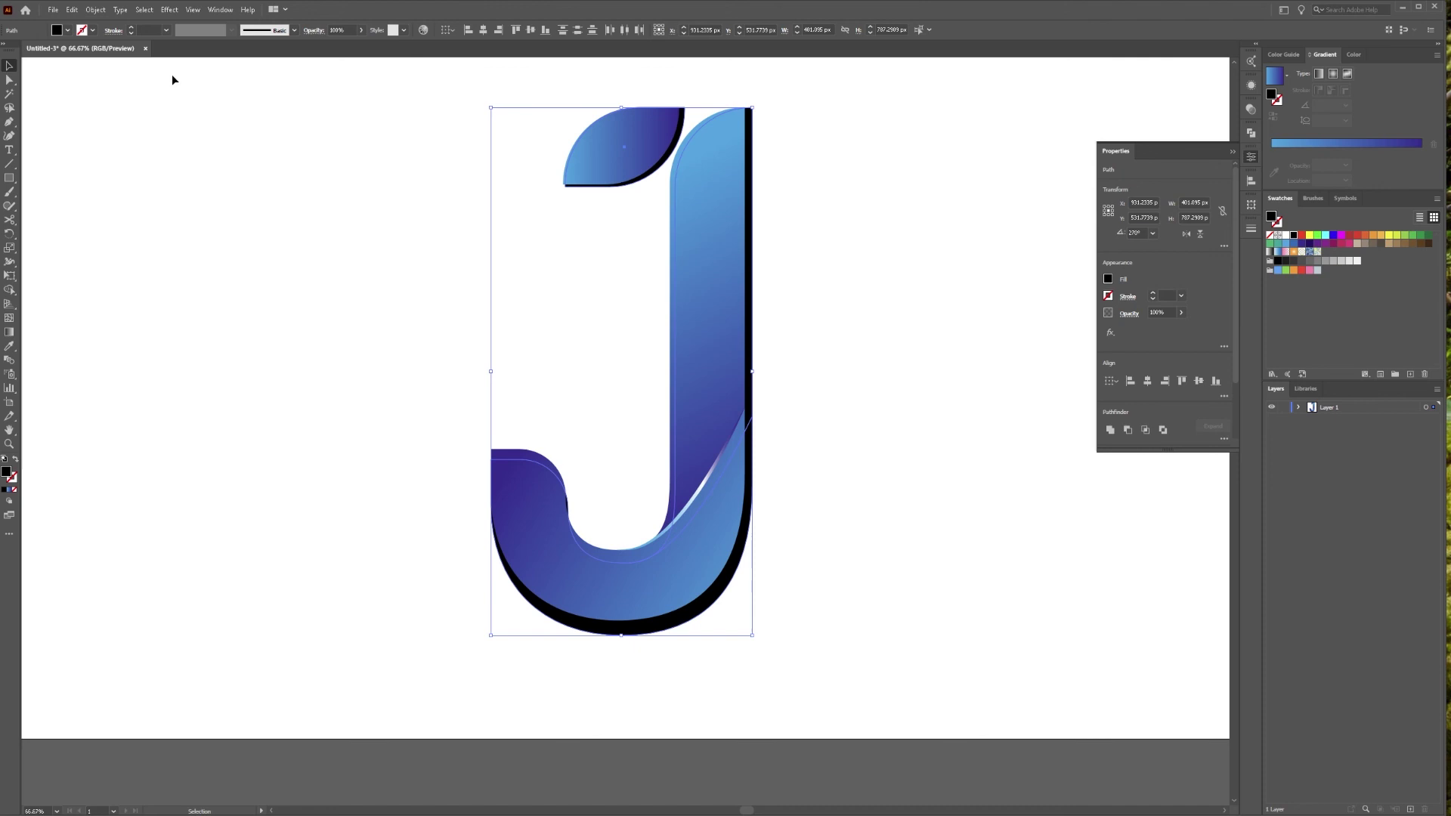
Apply a Gaussian Blur to the black shadow copy
left_click(171, 9)
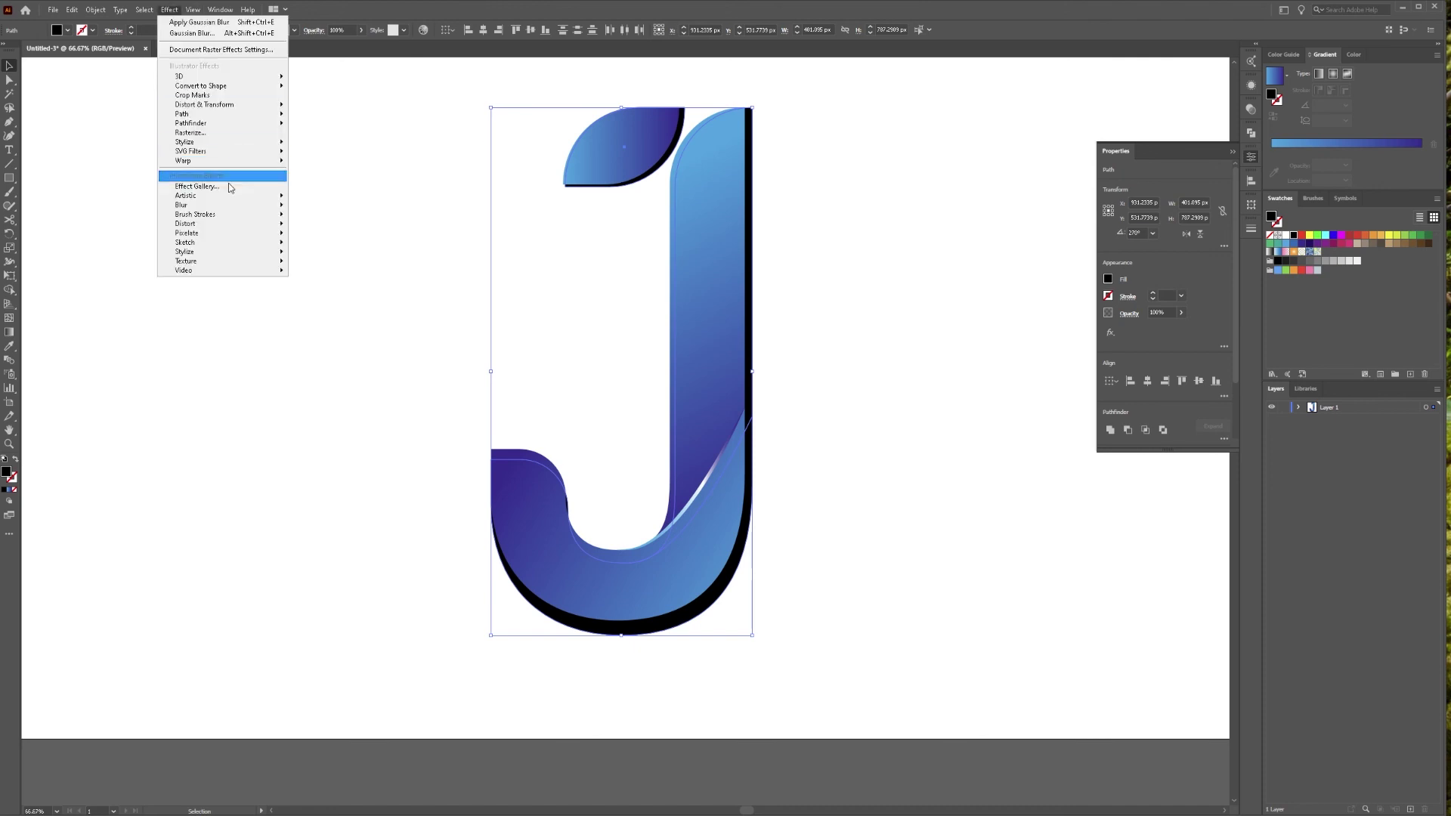
mouse_move(227, 206)
left_click(314, 210)
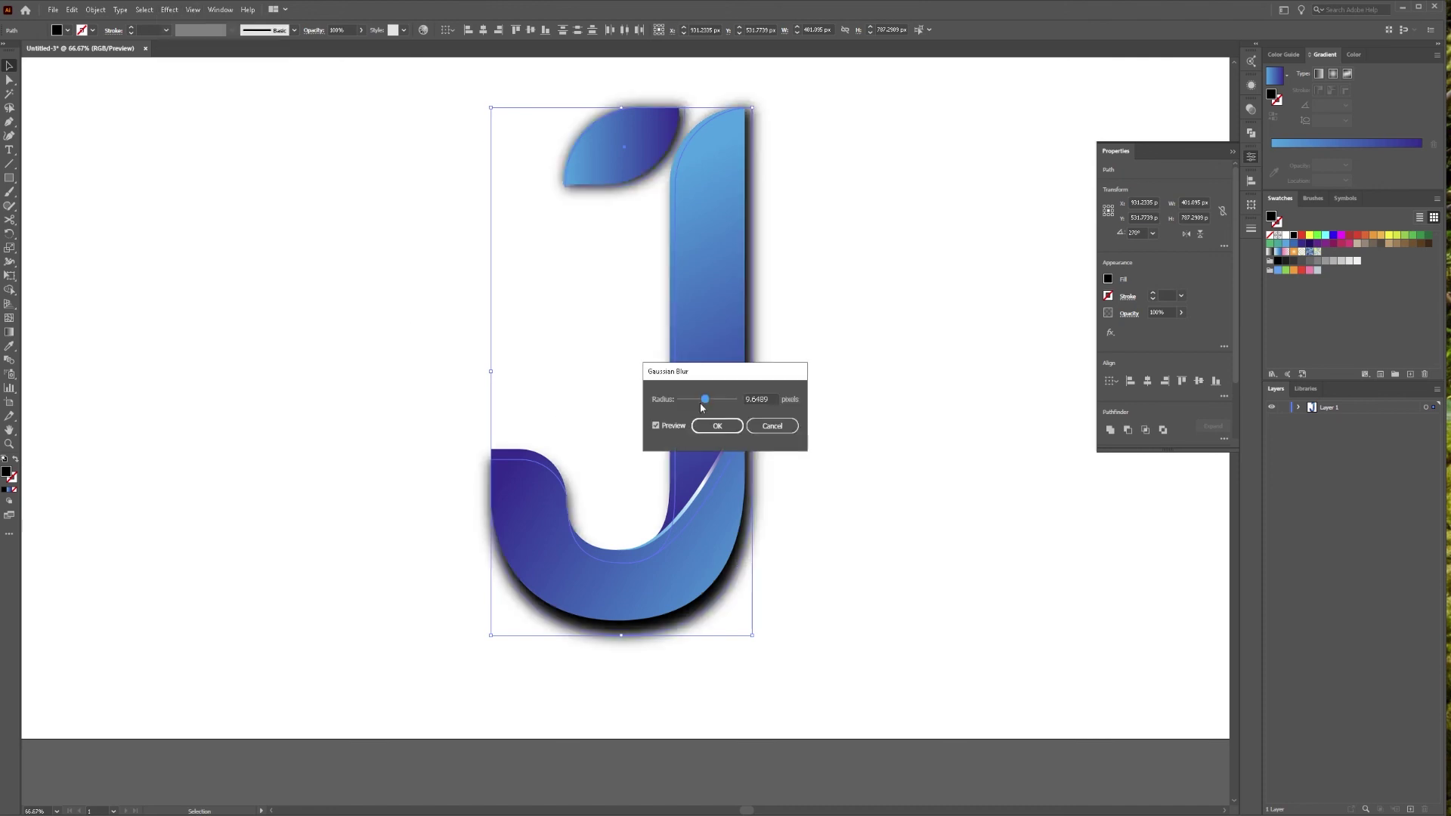
left_click(718, 426)
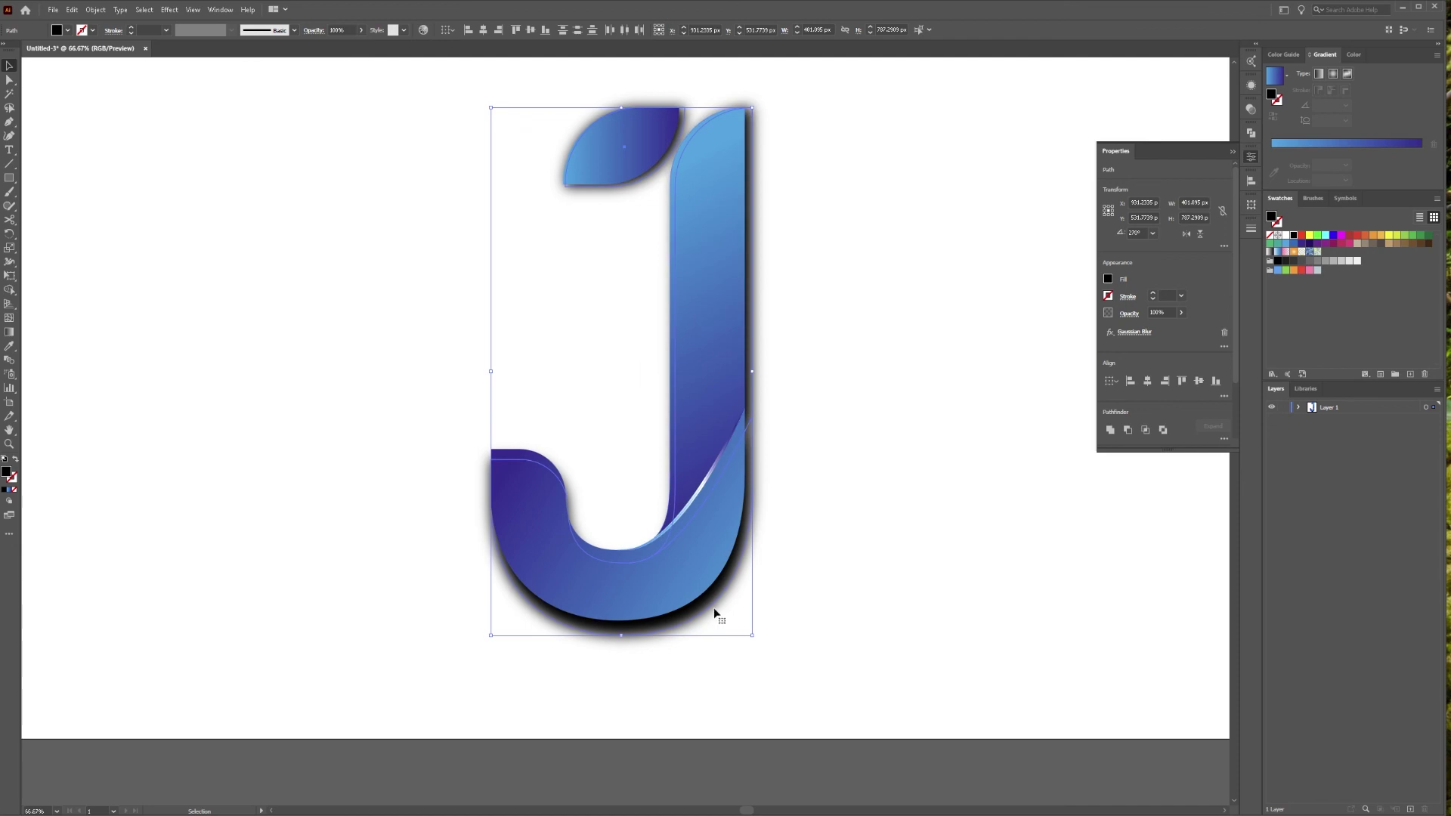
Deselect everything and pan and zoom to view the whole logo
left_click(813, 560)
scroll(870, 460, "down", 1)
left_click_drag(870, 460, 771, 397)
scroll(710, 408, "up", 1)
scroll(647, 318, "down", 1)
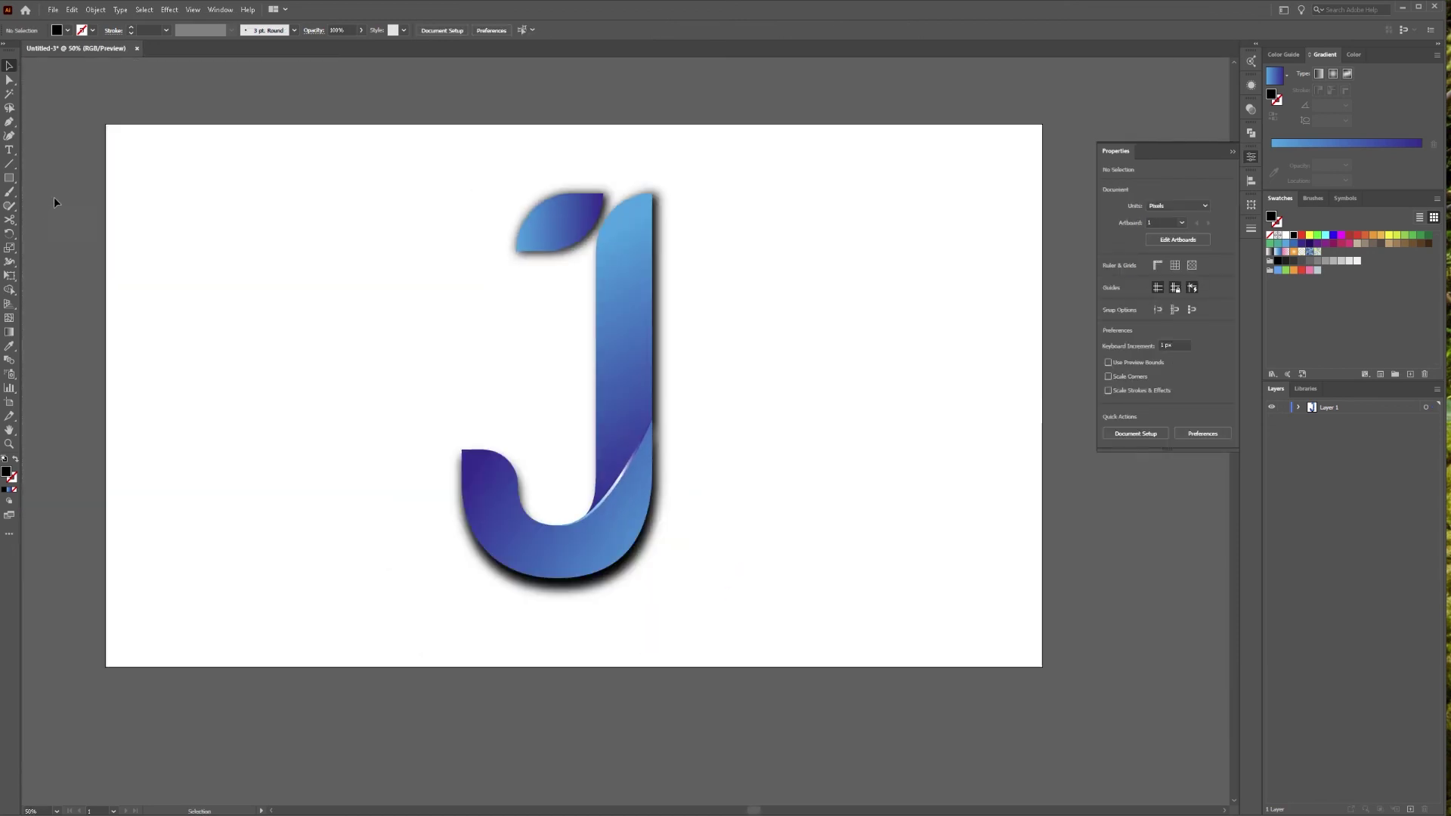